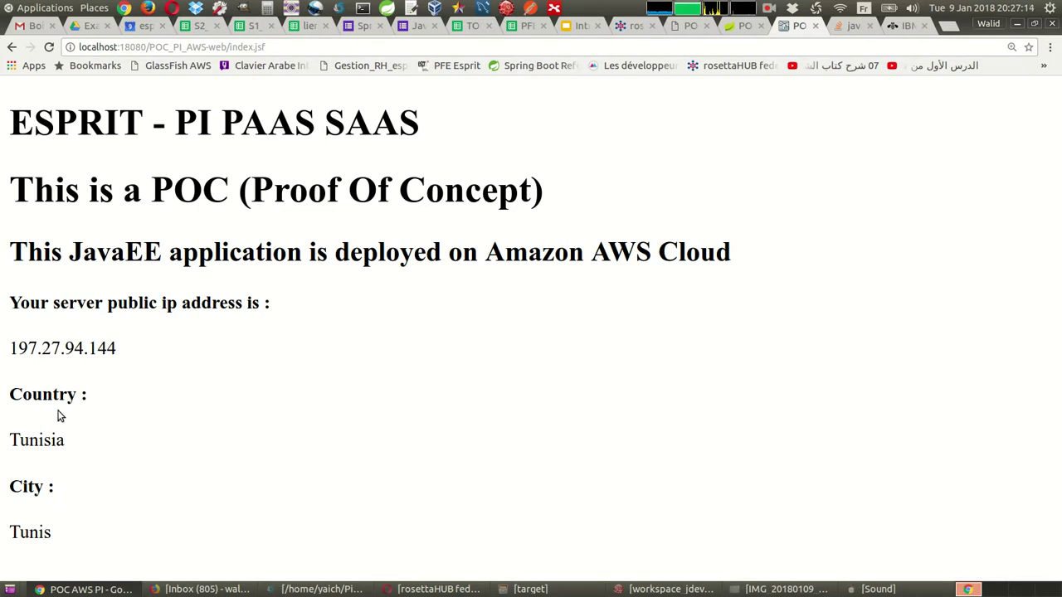
# Examine the deployed POC page's local address and its server public IP, country and city entries.
pyautogui.tripleClick(46, 349)
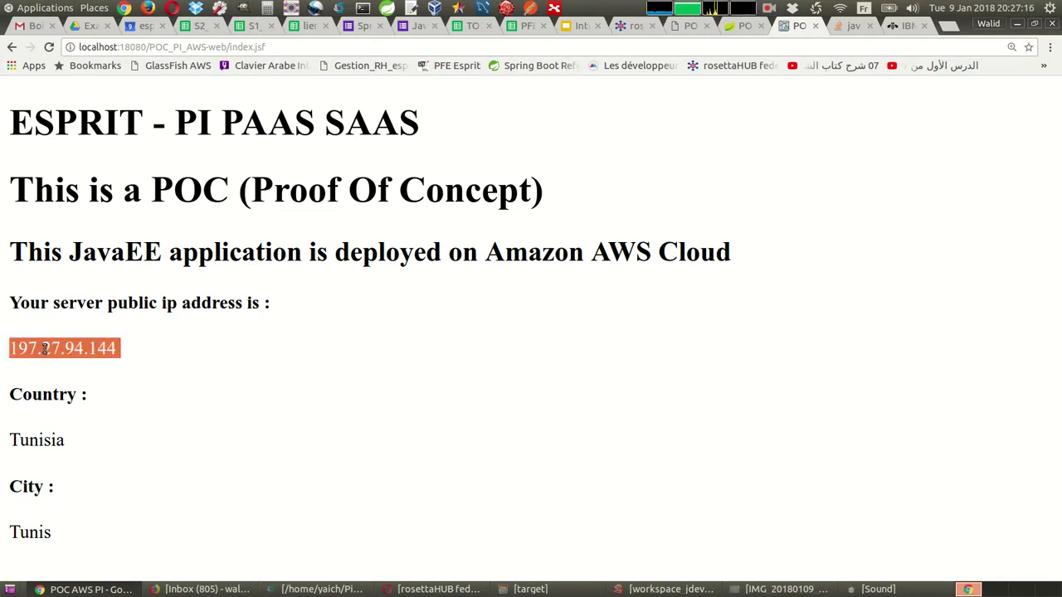
pyautogui.tripleClick(49, 395)
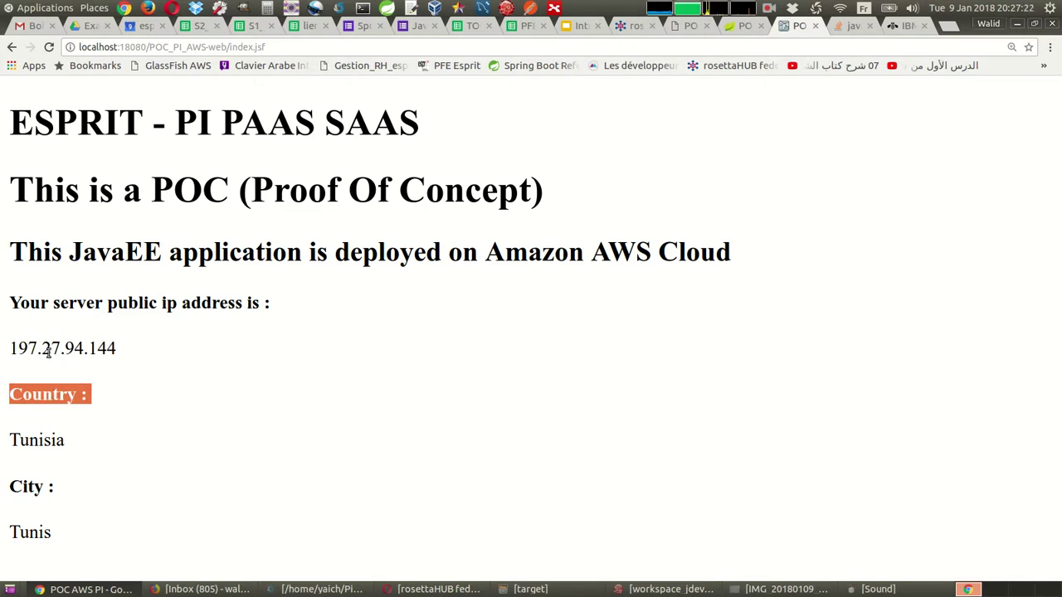
pyautogui.click(277, 449)
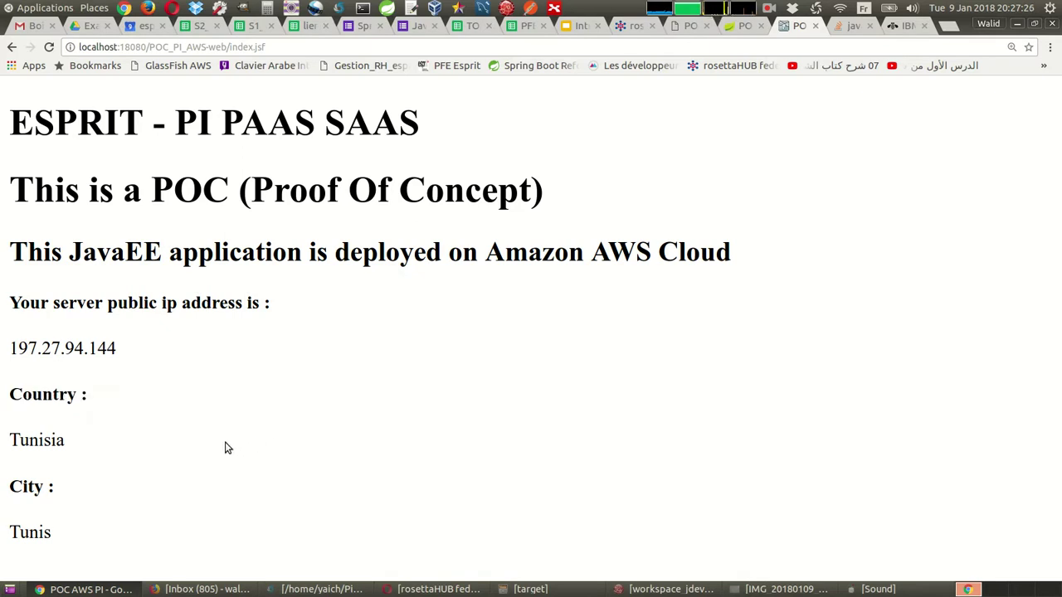
pyautogui.click(117, 47)
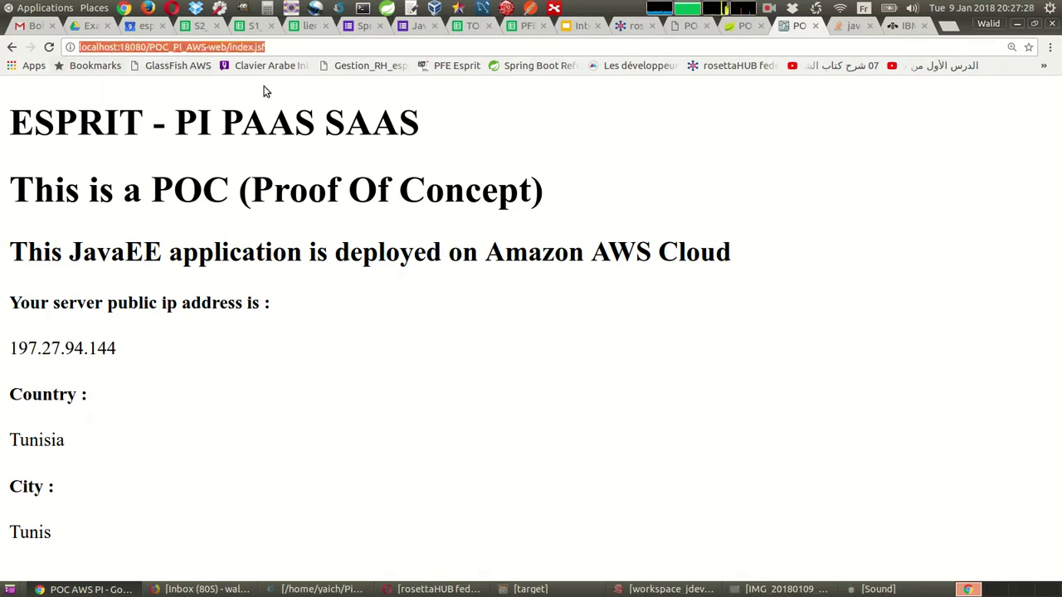
pyautogui.click(64, 357)
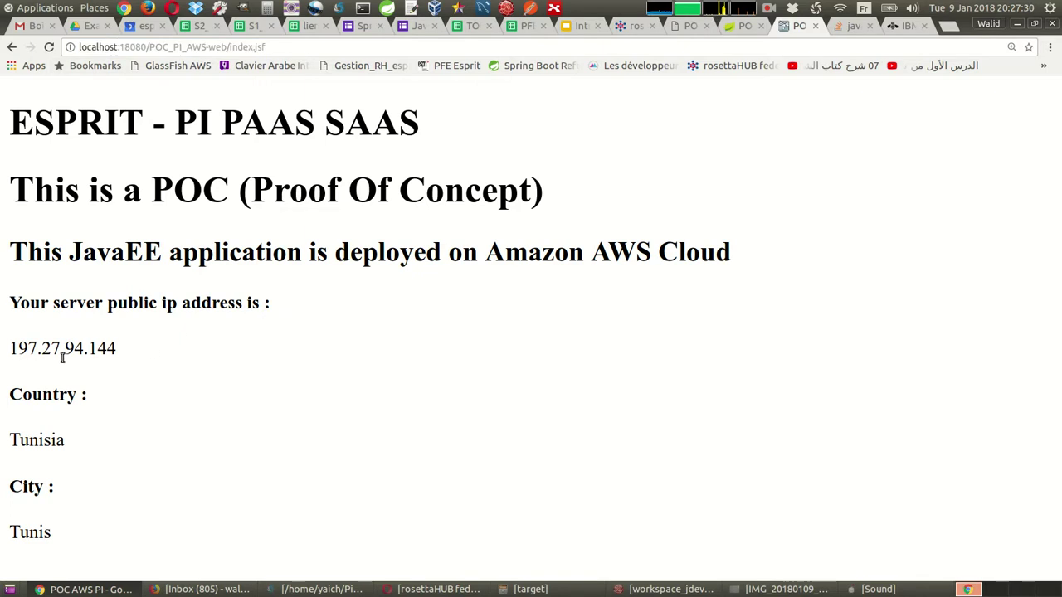
pyautogui.doubleClick(43, 348)
pyautogui.tripleClick(42, 348)
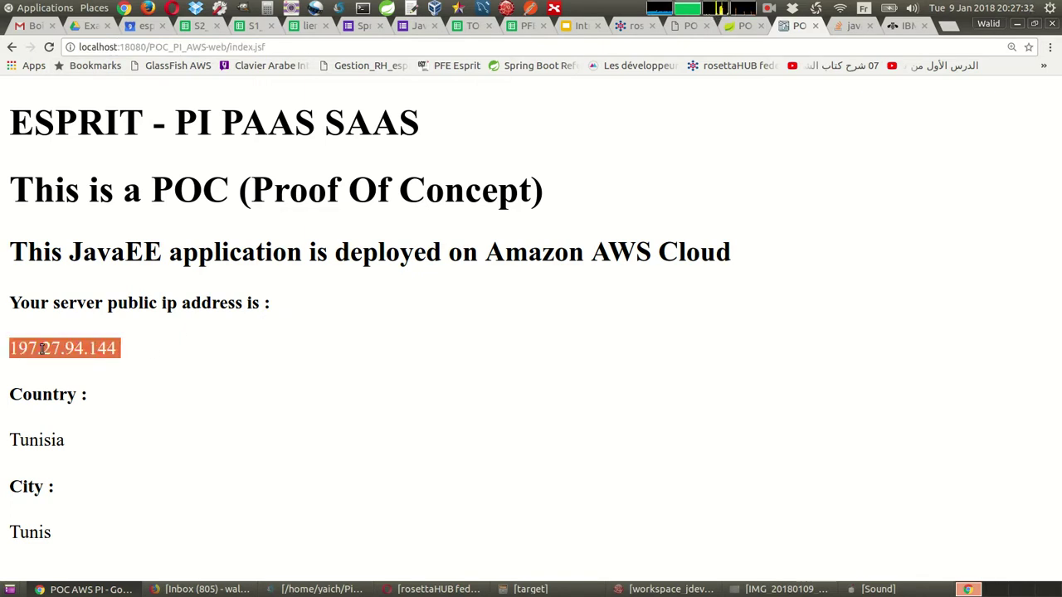
pyautogui.tripleClick(46, 440)
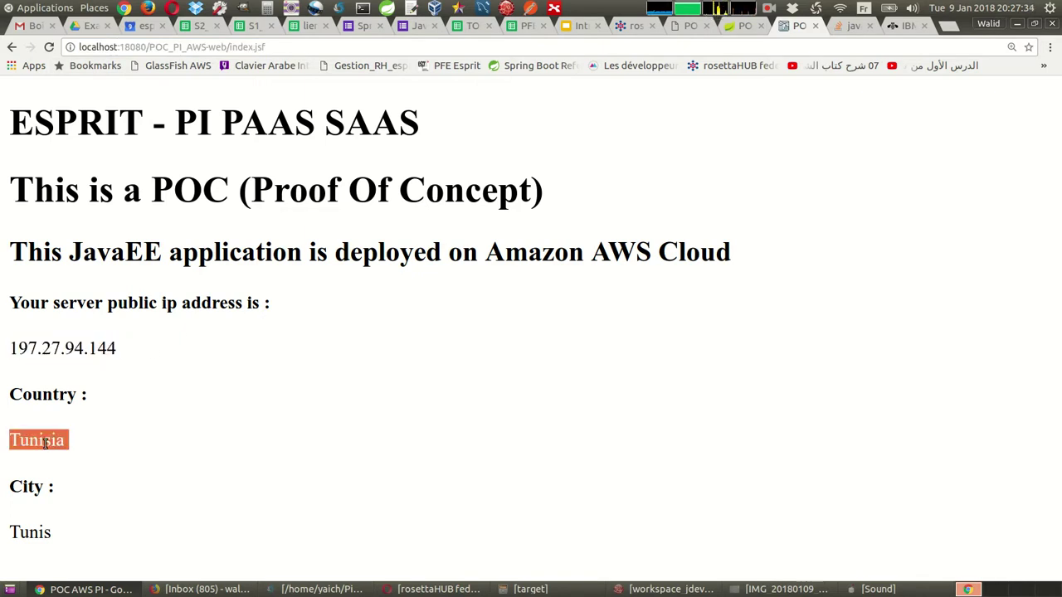
pyautogui.tripleClick(29, 527)
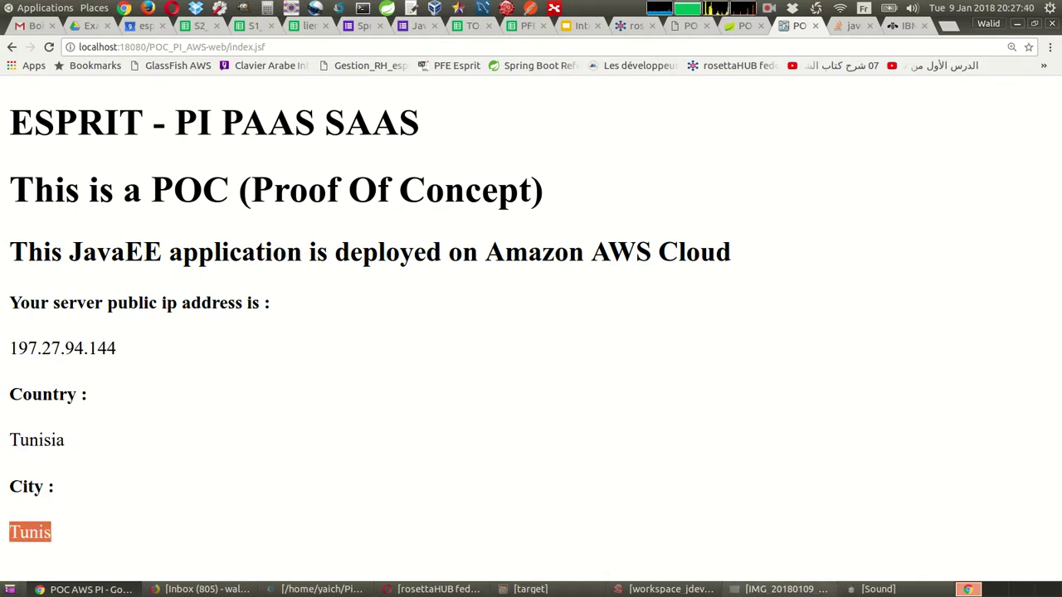
# View the hand-drawn AWS architecture diagram image, then return to the POC page in the browser.
pyautogui.hotkey('alt', 'Tab')
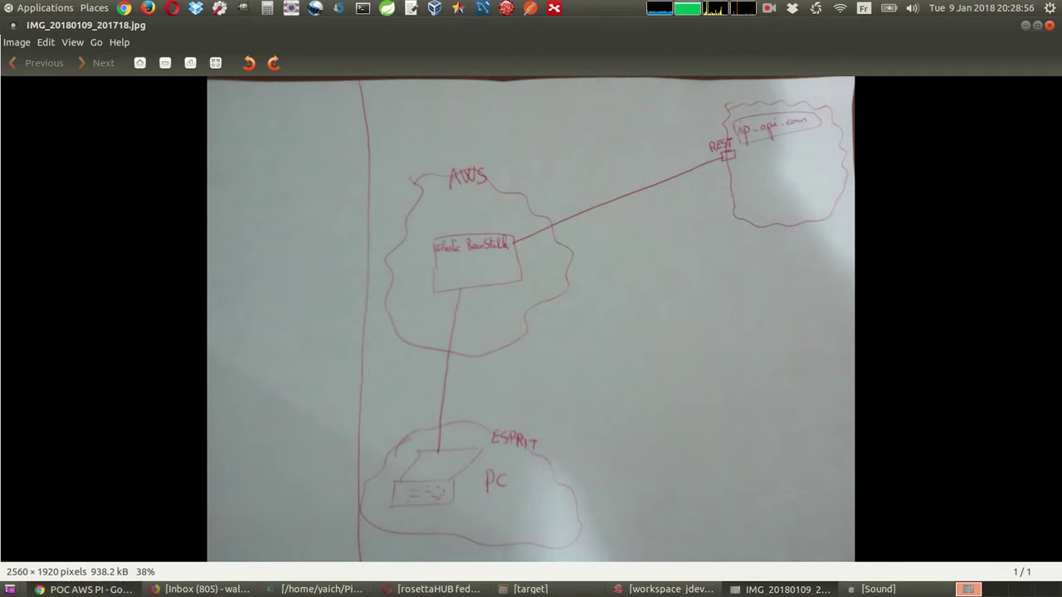
pyautogui.hotkey('alt', 'Tab')
pyautogui.moveTo(20, 107); pyautogui.dragTo(158, 523)
pyautogui.click(158, 524)
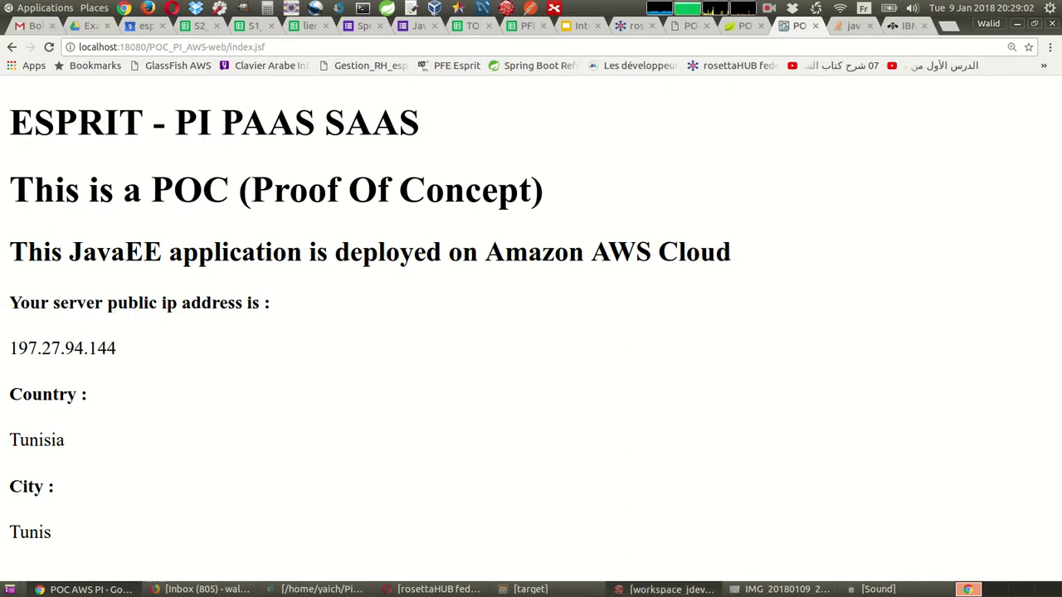
# Switch to JBoss Developer Studio and collapse the expanded POC_PI_AWS projects in the project tree.
pyautogui.click(668, 589)
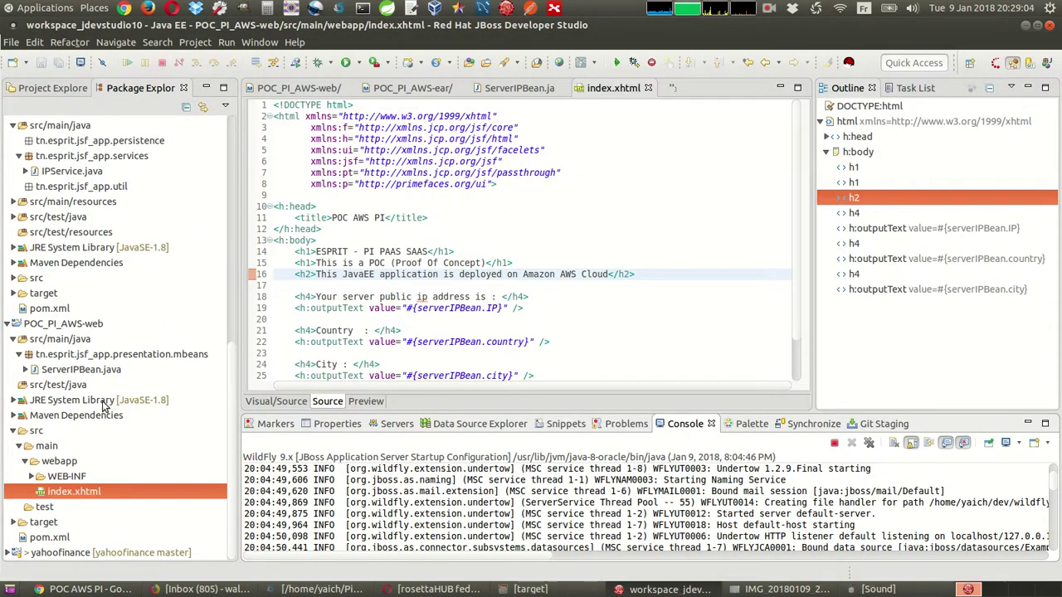
pyautogui.scroll(5, 59, 352)
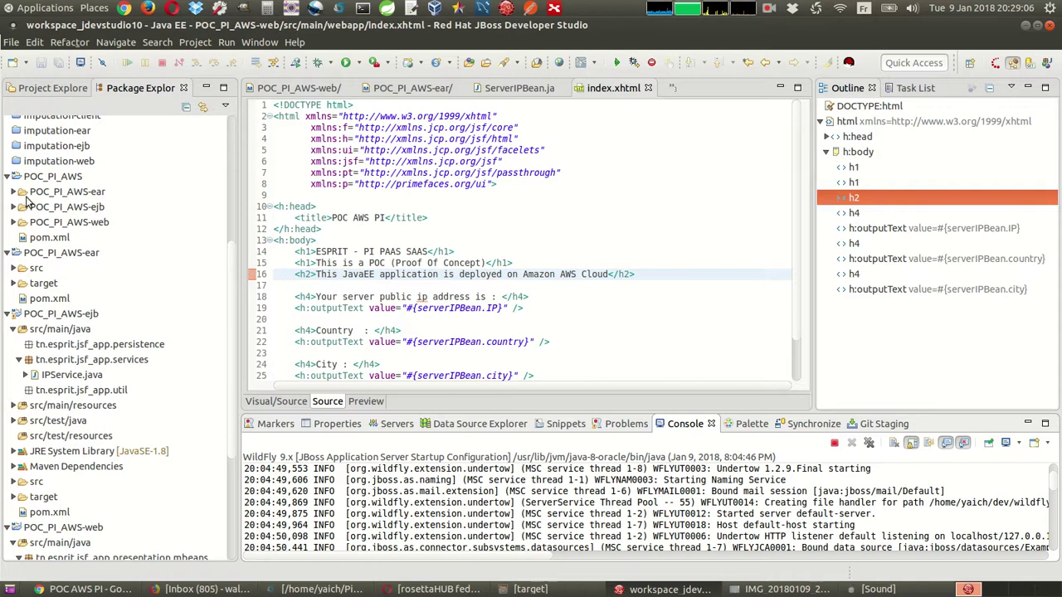
pyautogui.doubleClick(40, 175)
pyautogui.doubleClick(43, 194)
pyautogui.doubleClick(42, 207)
pyautogui.doubleClick(40, 328)
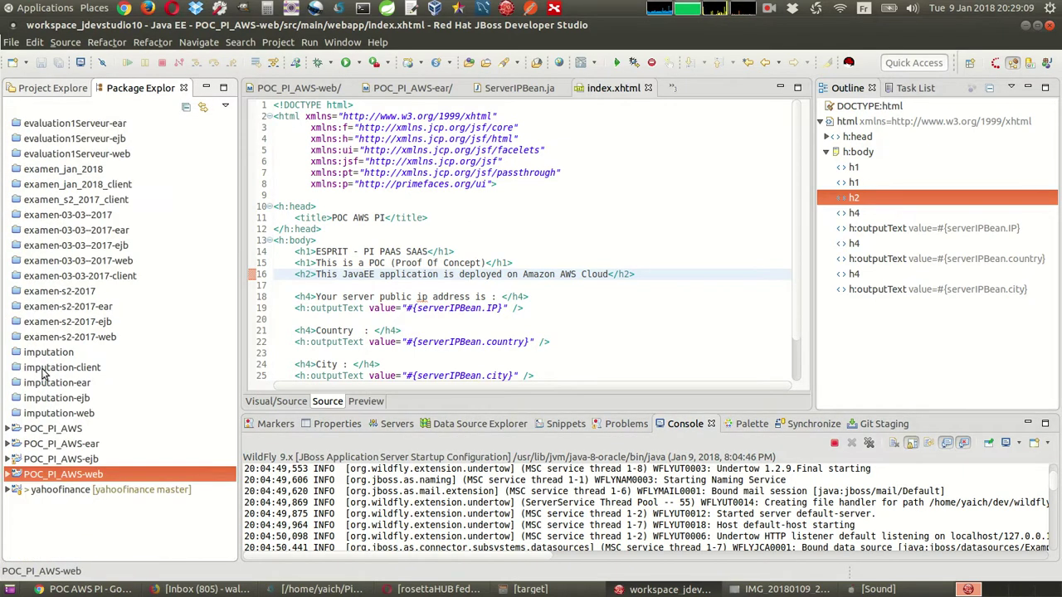
pyautogui.click(53, 428)
pyautogui.click(382, 297)
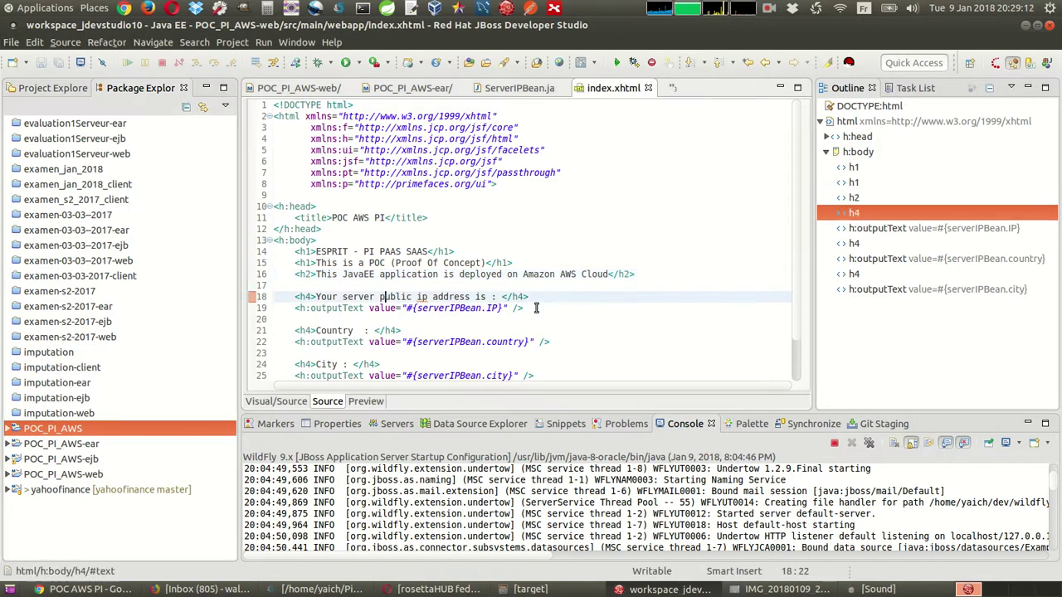
pyautogui.click(355, 63)
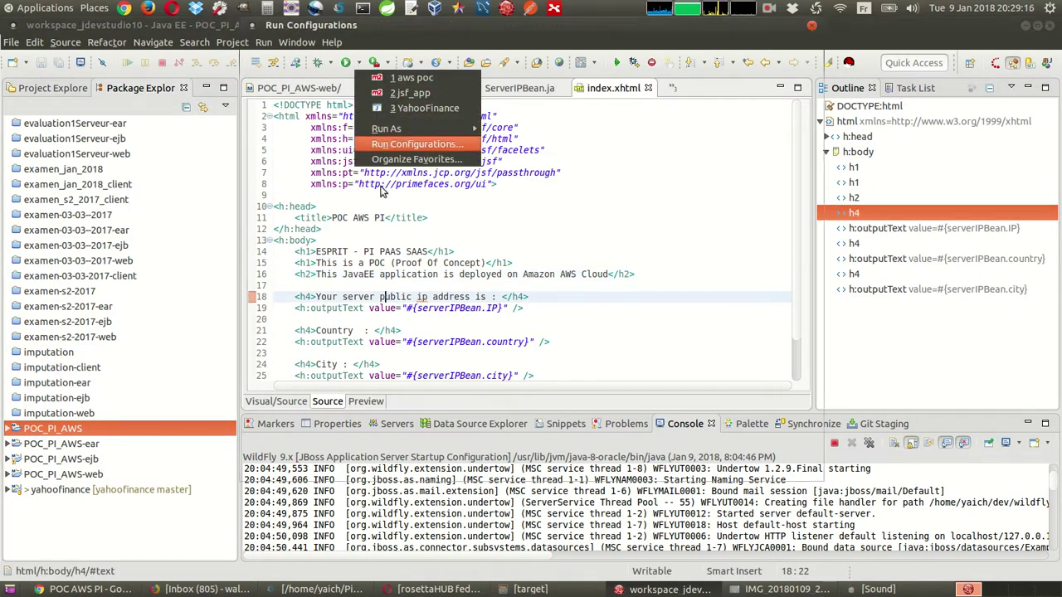
pyautogui.click(414, 144)
pyautogui.click(704, 460)
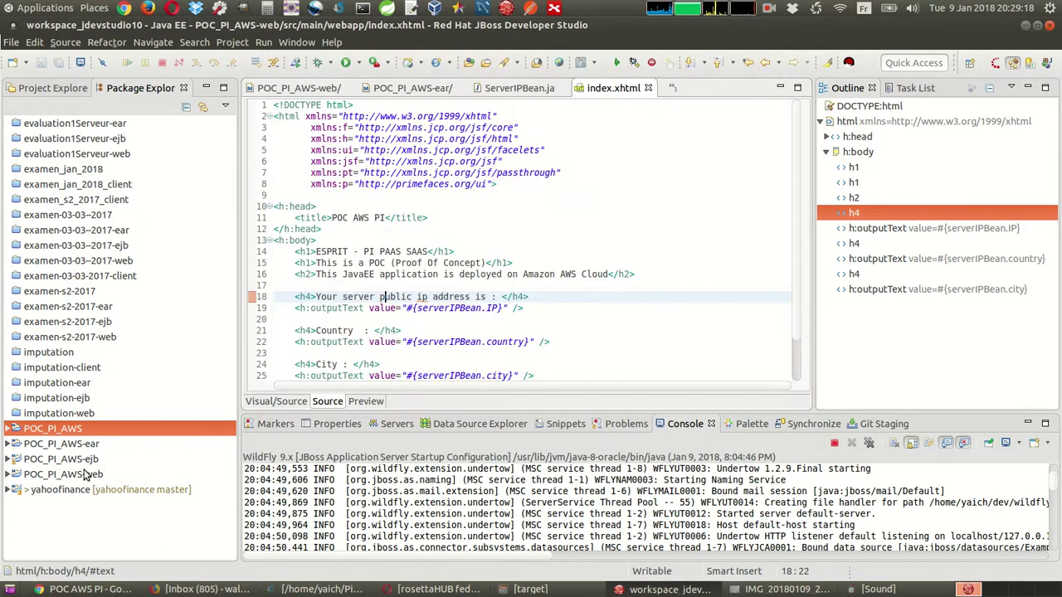
# Open IPService.java from the tn.esprit.jsf_app.services package of the POC_PI_AWS-ejb project.
pyautogui.doubleClick(82, 461)
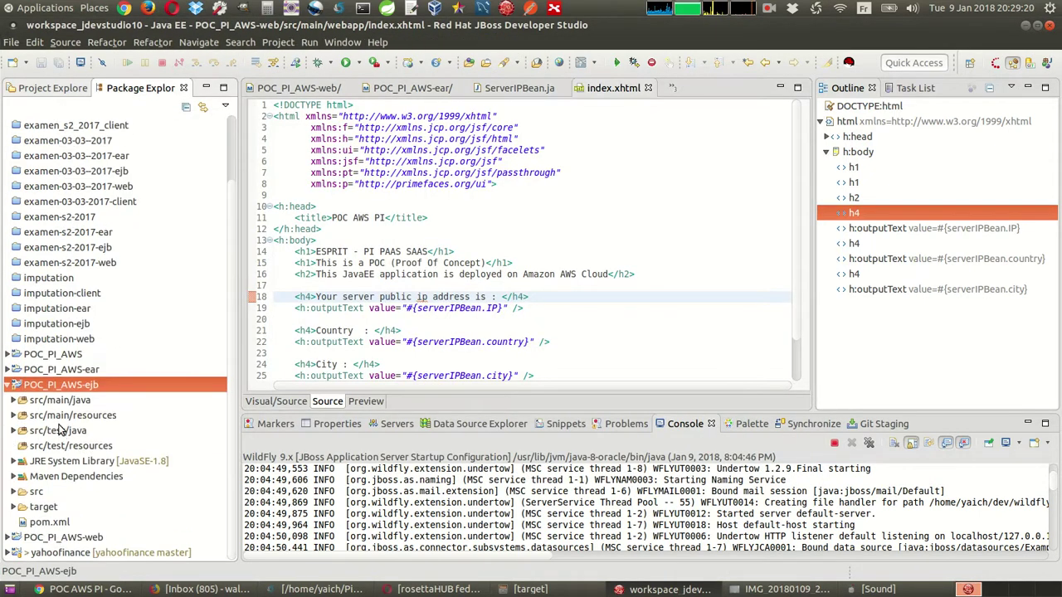
pyautogui.doubleClick(62, 402)
pyautogui.doubleClick(66, 430)
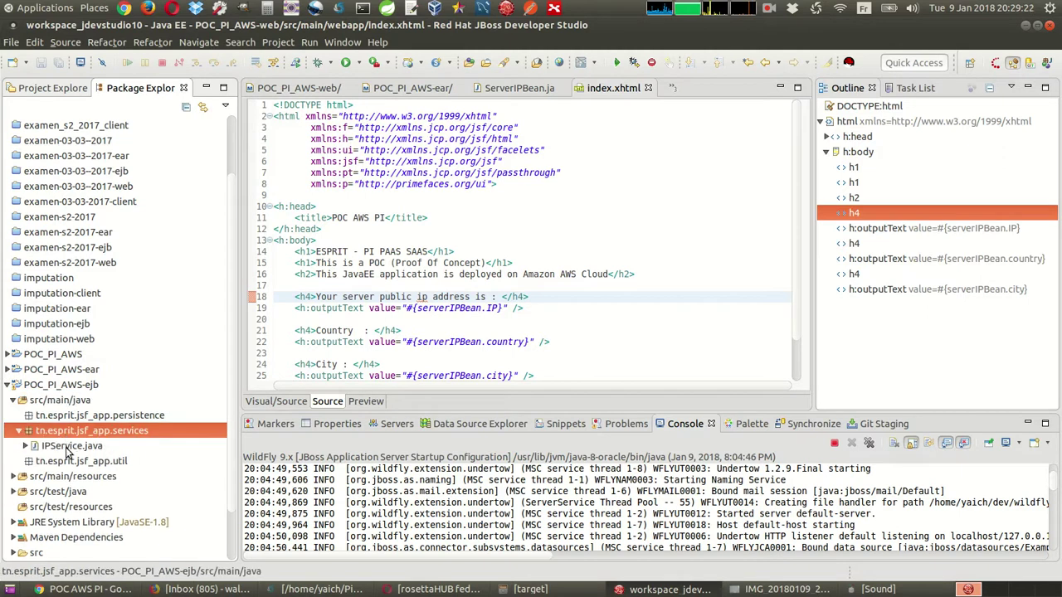
pyautogui.doubleClick(69, 446)
# Examine the endpoint constant and the getIpFromRestWebService method in IPService.java.
pyautogui.scroll(5, 505, 322)
pyautogui.scroll(13, 507, 325)
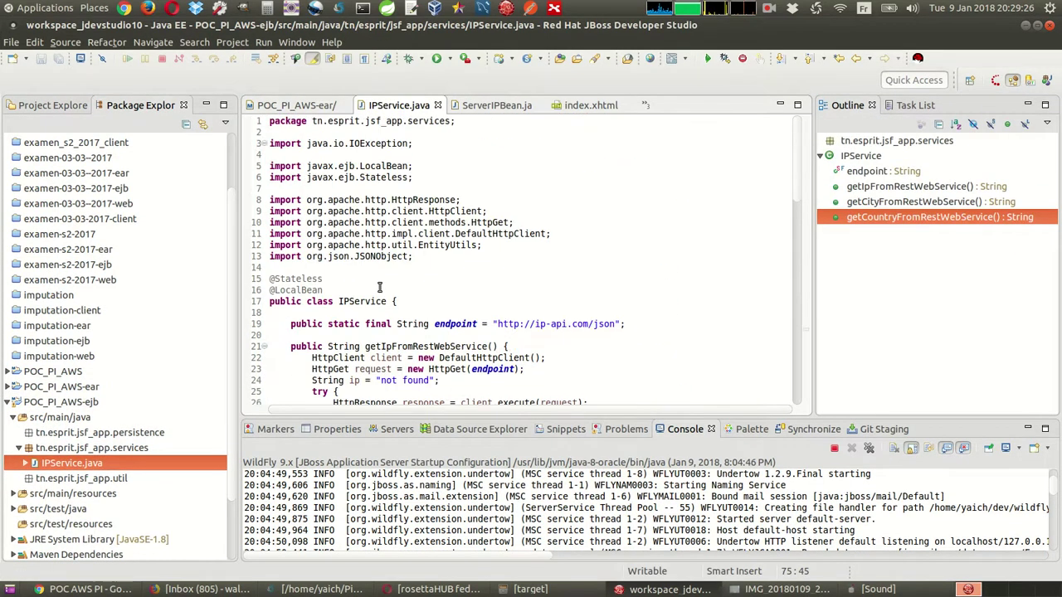
pyautogui.scroll(-2, 378, 296)
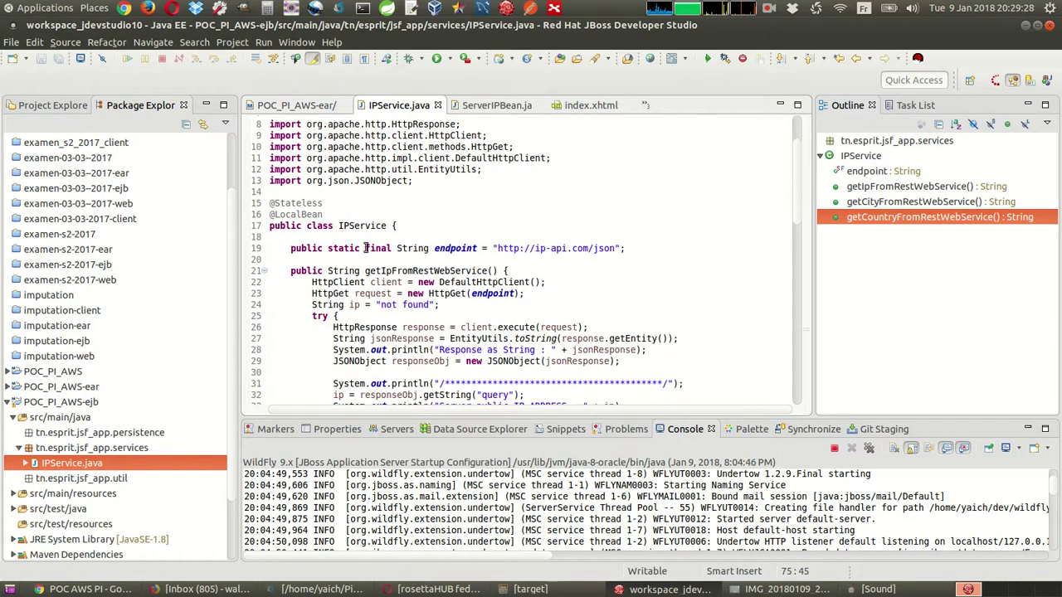
pyautogui.click(447, 247)
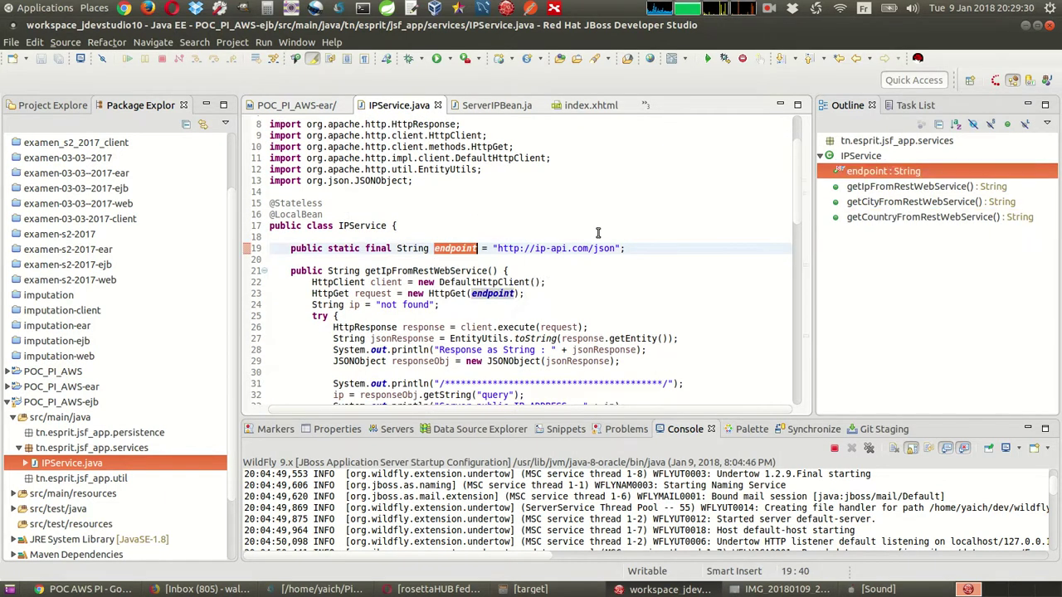
pyautogui.click(646, 239)
pyautogui.scroll(-2, 646, 239)
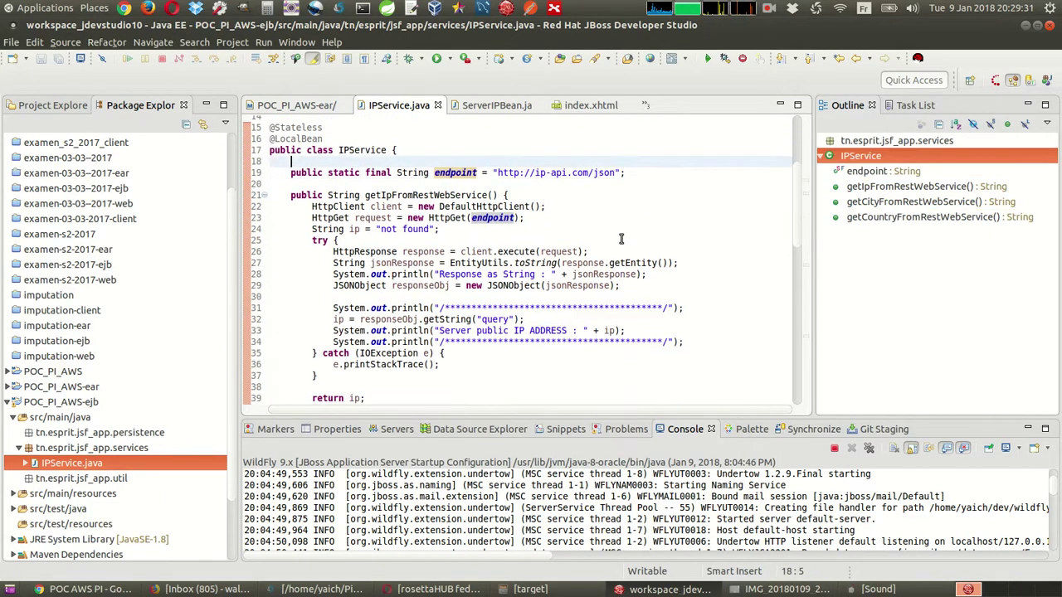
pyautogui.doubleClick(444, 219)
pyautogui.click(409, 241)
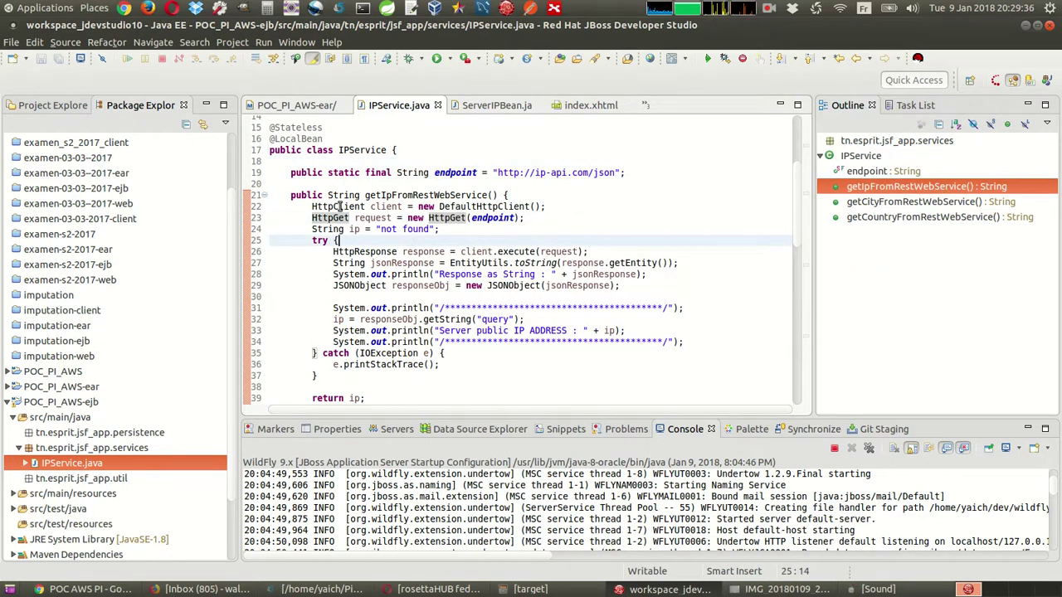
pyautogui.scroll(-1, 386, 286)
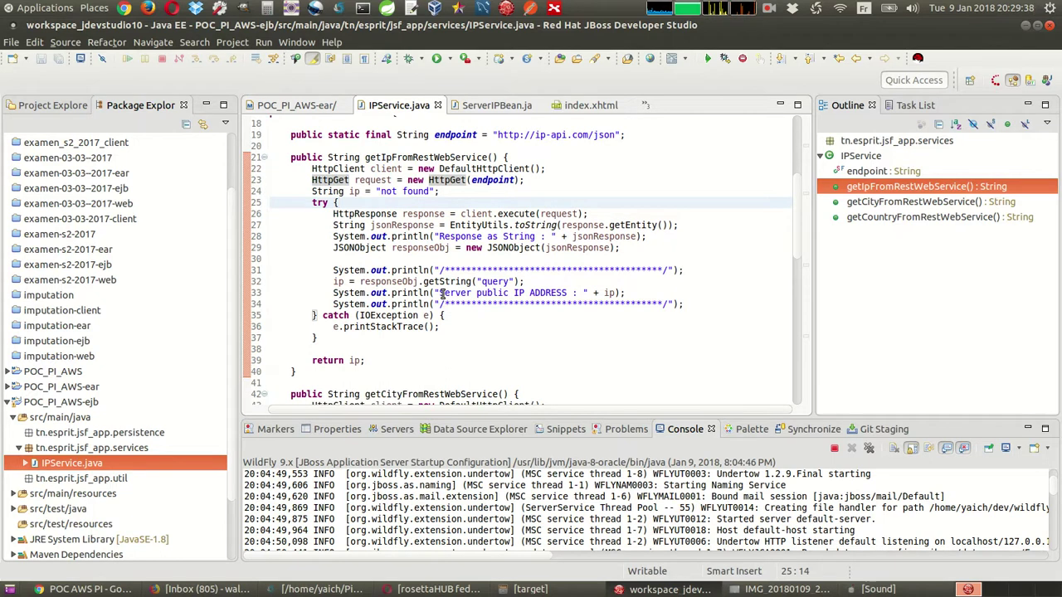
pyautogui.scroll(-1, 597, 342)
pyautogui.scroll(1, 597, 342)
pyautogui.hotkey('ctrl', 'shift', 'Up')
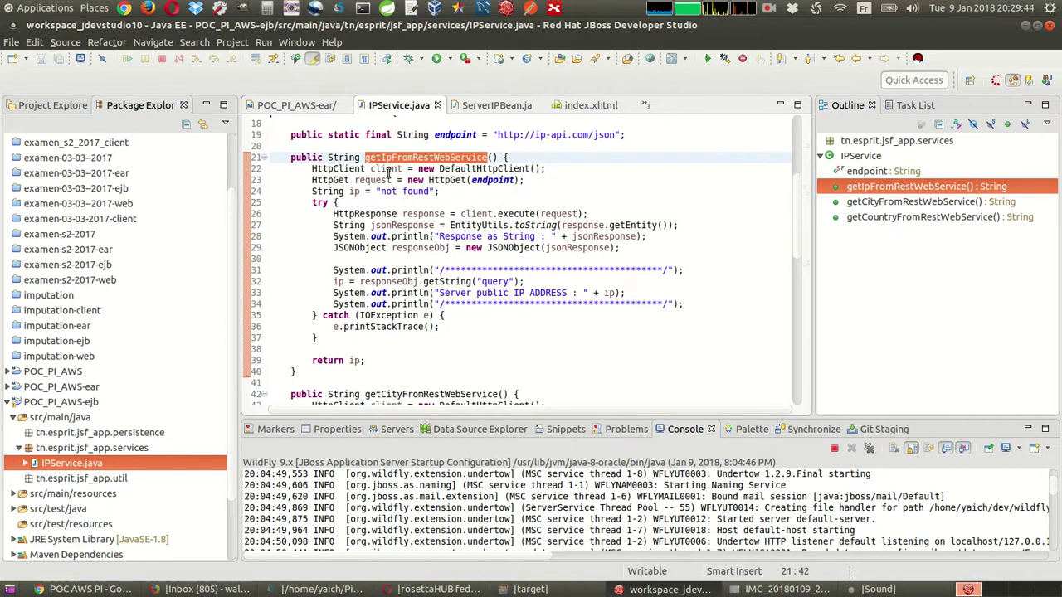
# Examine the getCityFromRestWebService and getCountryFromRestWebService methods in IPService.java.
pyautogui.scroll(-7, 429, 233)
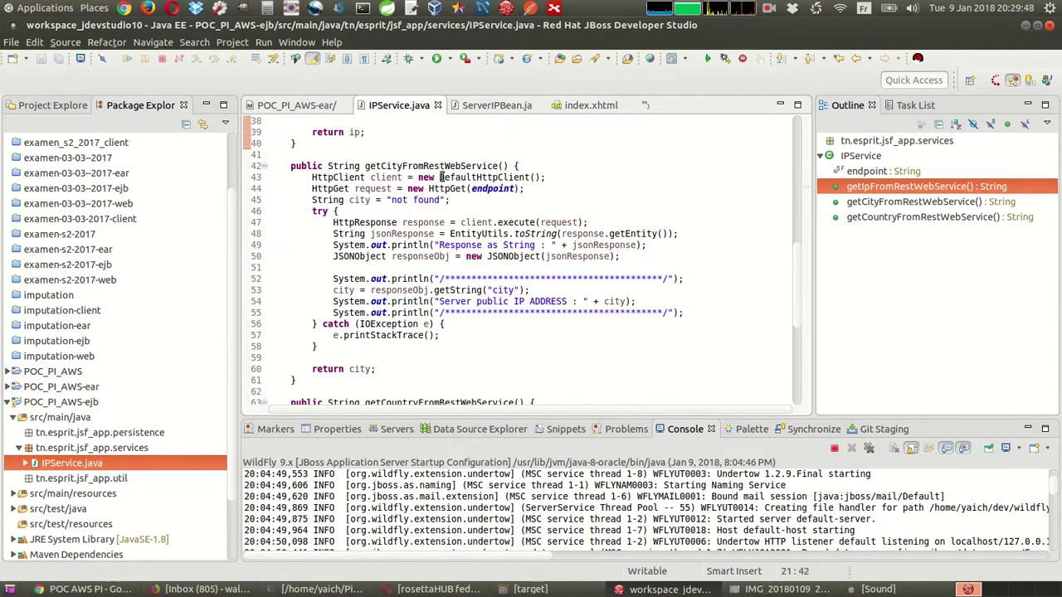
pyautogui.click(435, 168)
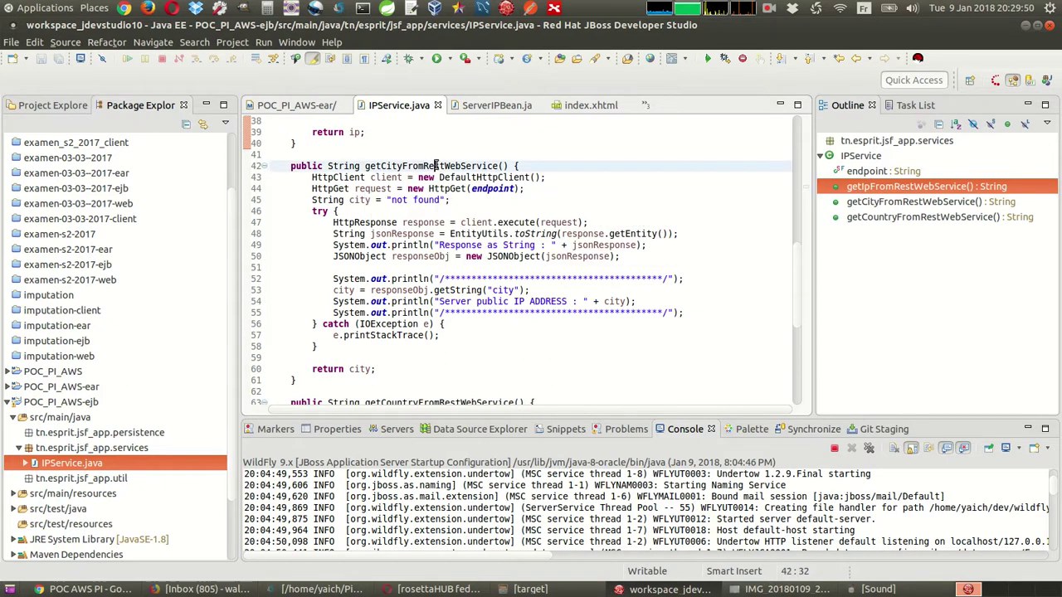
pyautogui.scroll(-3, 415, 311)
pyautogui.click(420, 316)
pyautogui.scroll(-3, 419, 323)
pyautogui.scroll(-2, 419, 328)
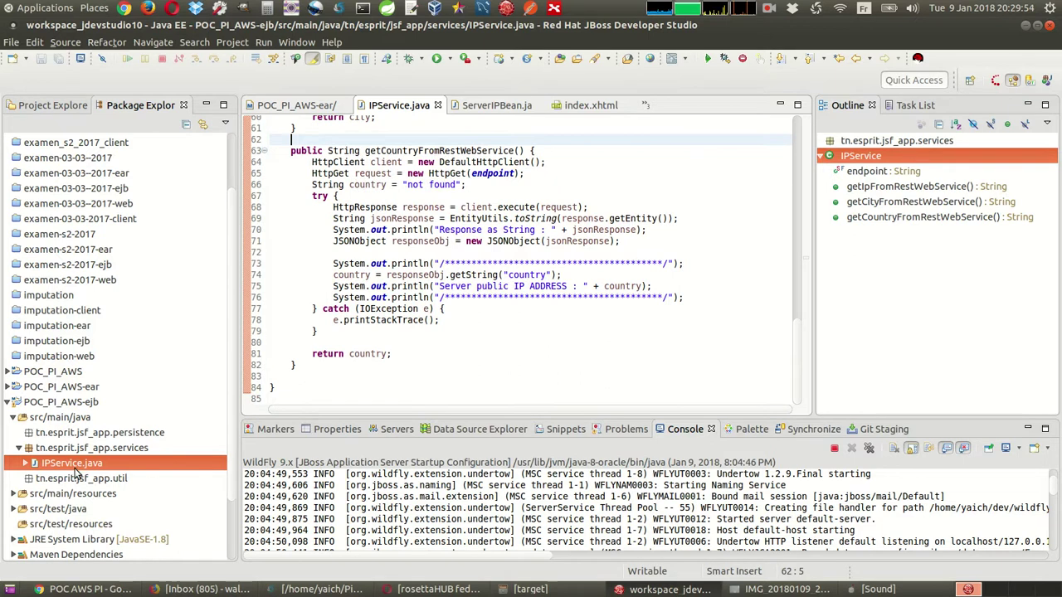
# Open ServerIPBean.java from the POC_PI_AWS-web project's presentation.mbeans package and review its getter methods.
pyautogui.scroll(-2, 75, 473)
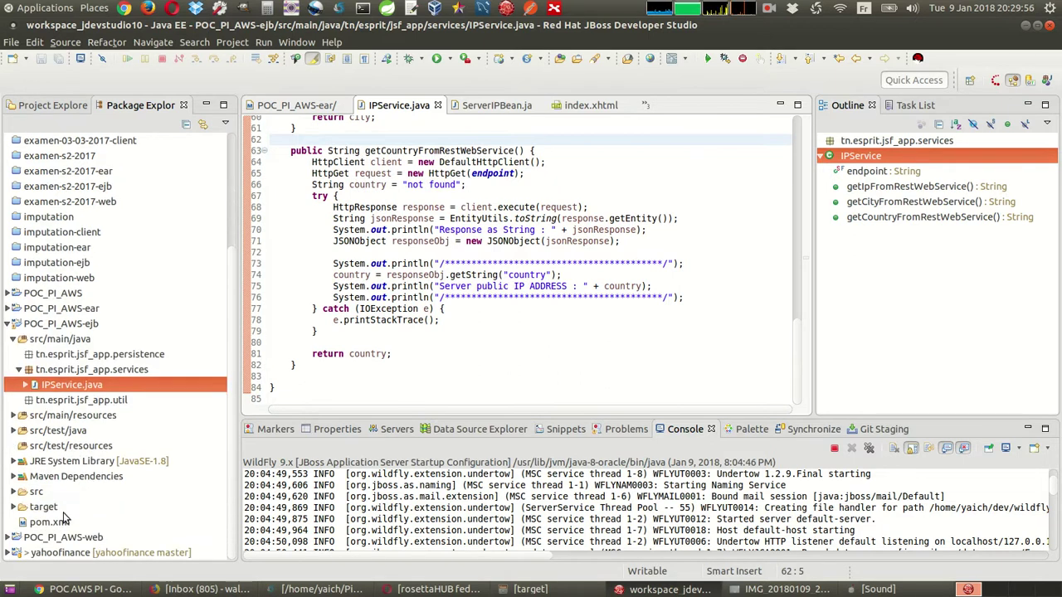
pyautogui.doubleClick(54, 541)
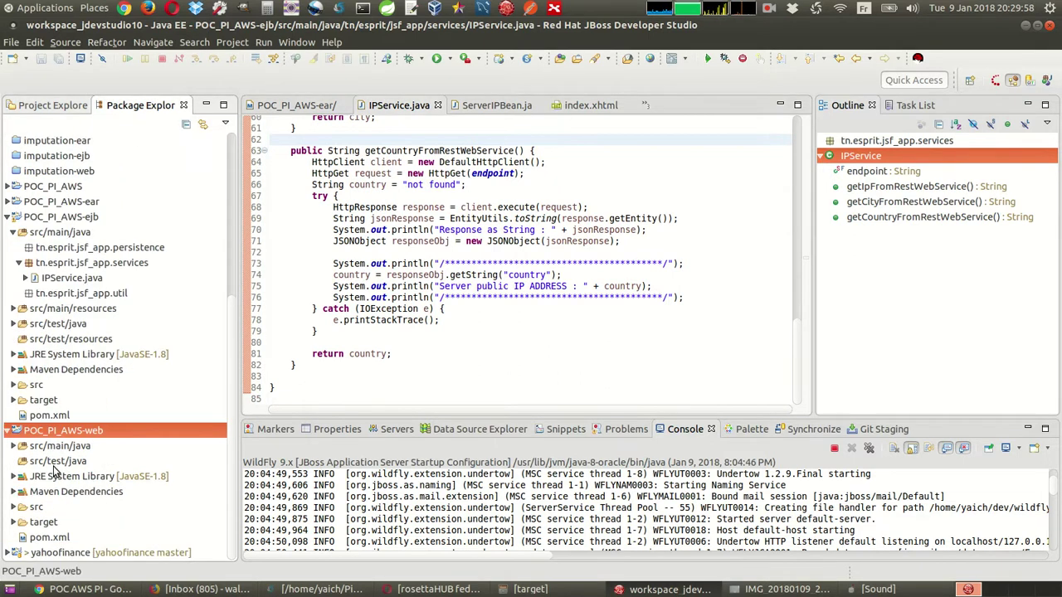
pyautogui.doubleClick(56, 449)
pyautogui.doubleClick(73, 448)
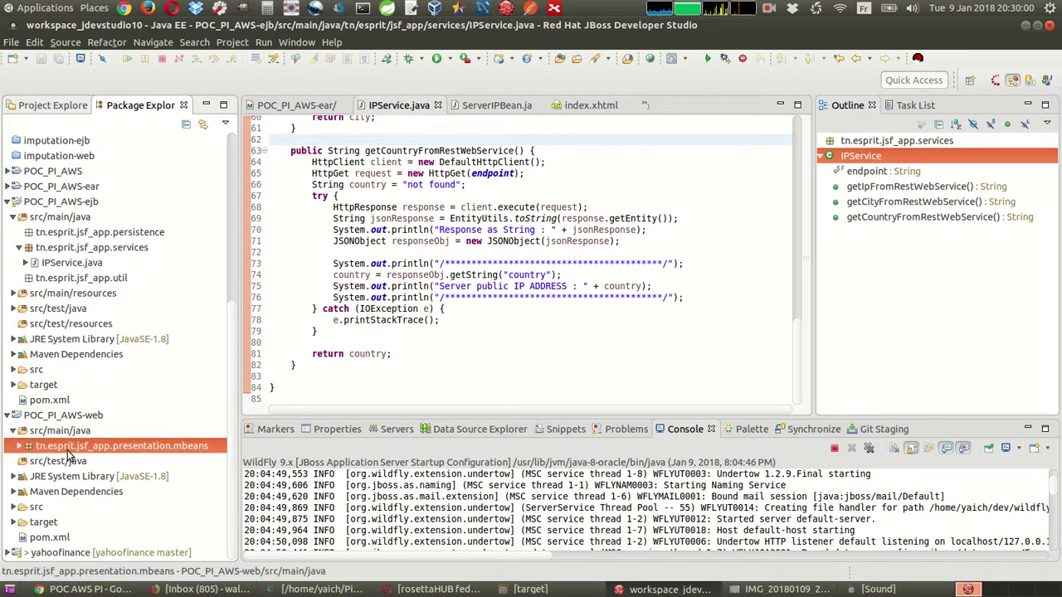
pyautogui.doubleClick(75, 460)
pyautogui.click(407, 248)
pyautogui.click(576, 272)
pyautogui.scroll(-1, 655, 285)
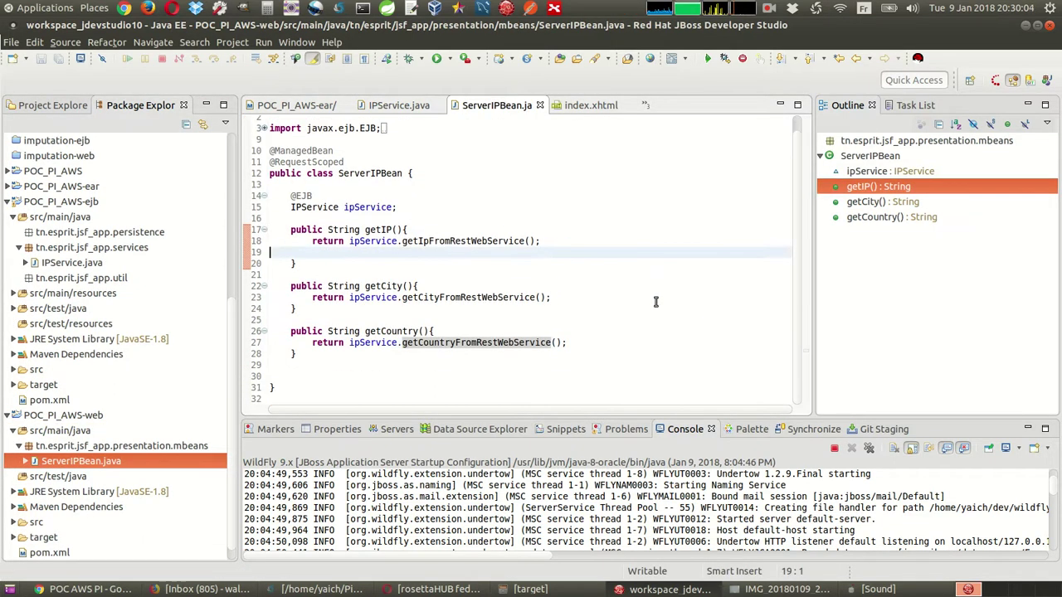
# Open index.xhtml from the src/main/webapp folder of the POC_PI_AWS-web project.
pyautogui.scroll(-1, 91, 531)
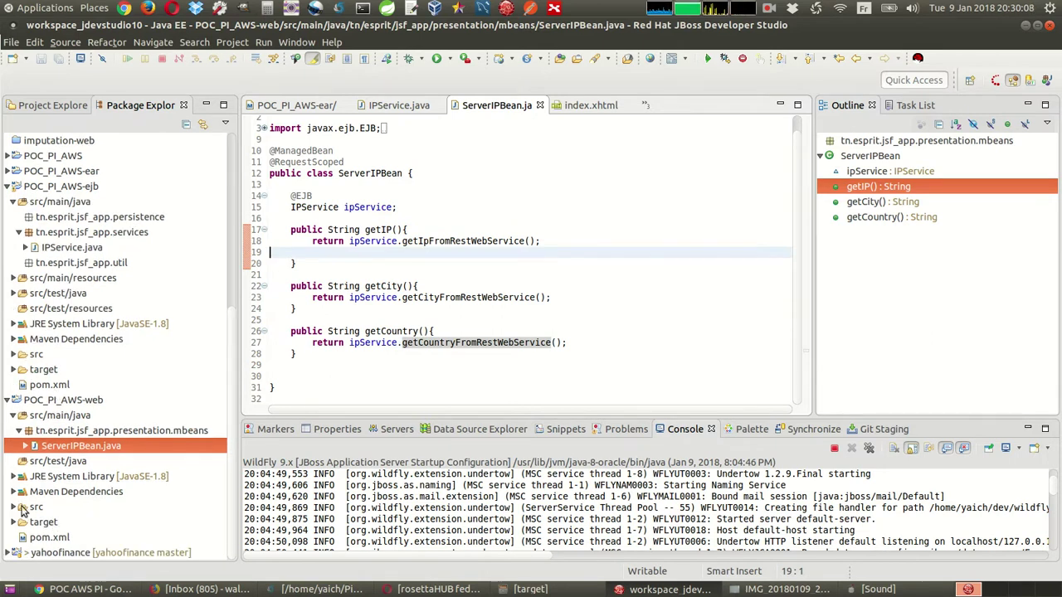
pyautogui.doubleClick(46, 506)
pyautogui.scroll(-1, 46, 506)
pyautogui.doubleClick(47, 493)
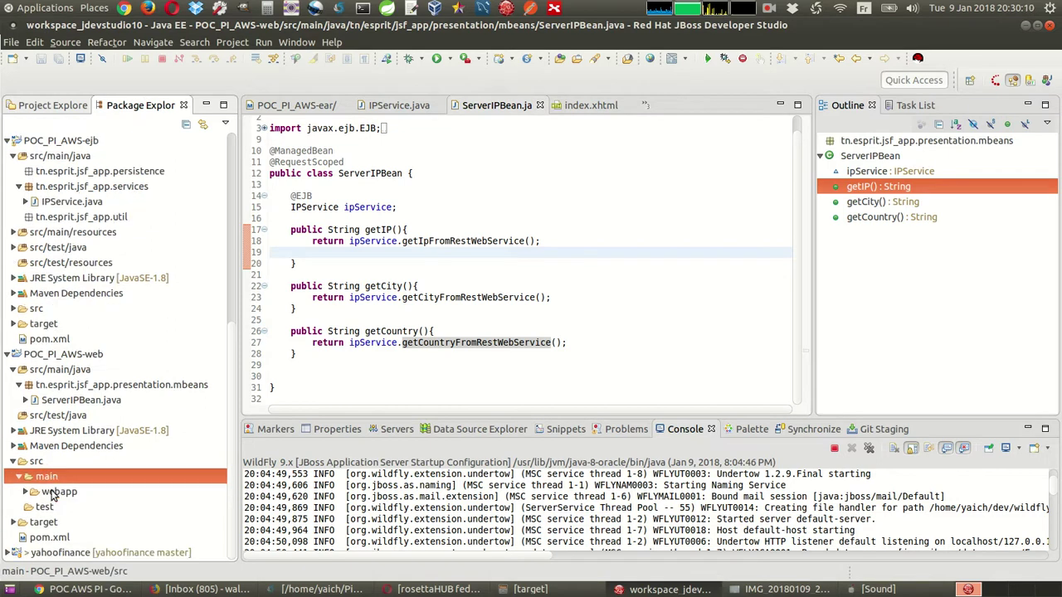
pyautogui.click(51, 493)
pyautogui.doubleClick(70, 522)
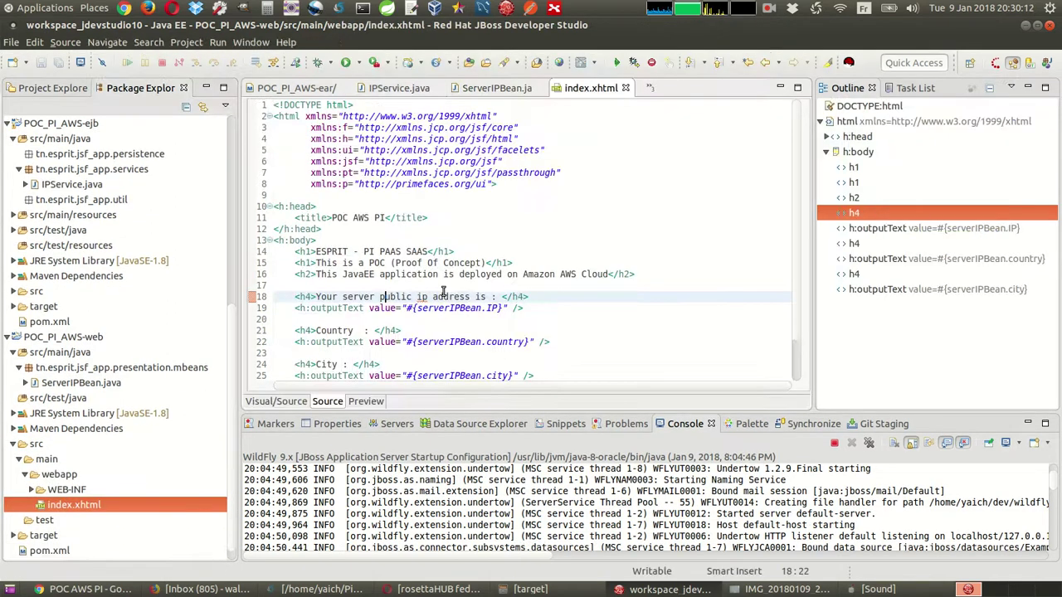
# Examine the IP, country and city output lines in index.xhtml and compare them with the AWS architecture sketch.
pyautogui.scroll(-2, 560, 296)
pyautogui.click(564, 263)
pyautogui.click(574, 302)
pyautogui.click(564, 331)
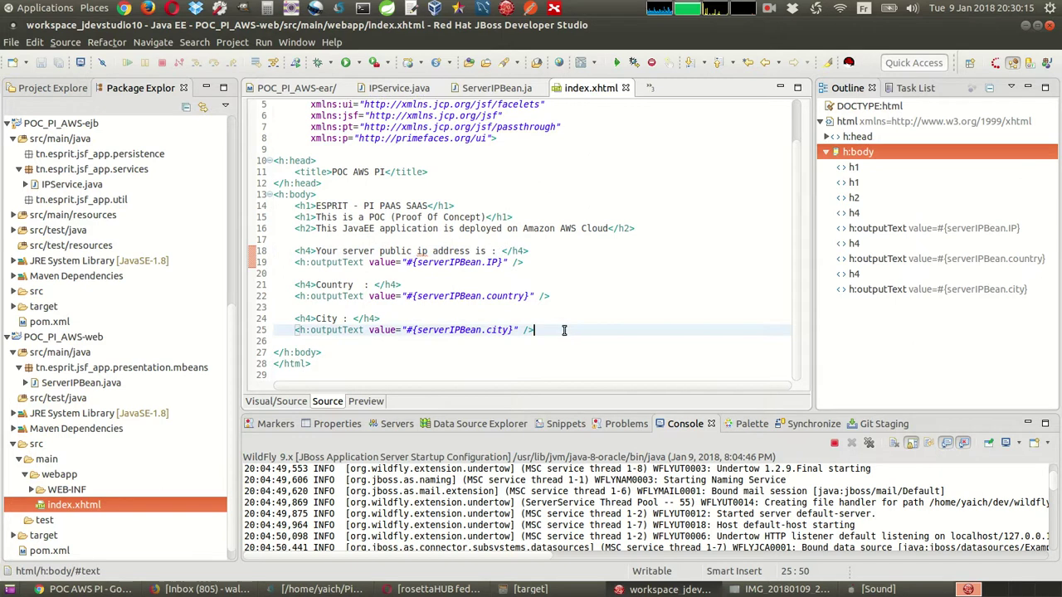
pyautogui.click(494, 259)
pyautogui.click(505, 295)
pyautogui.click(495, 338)
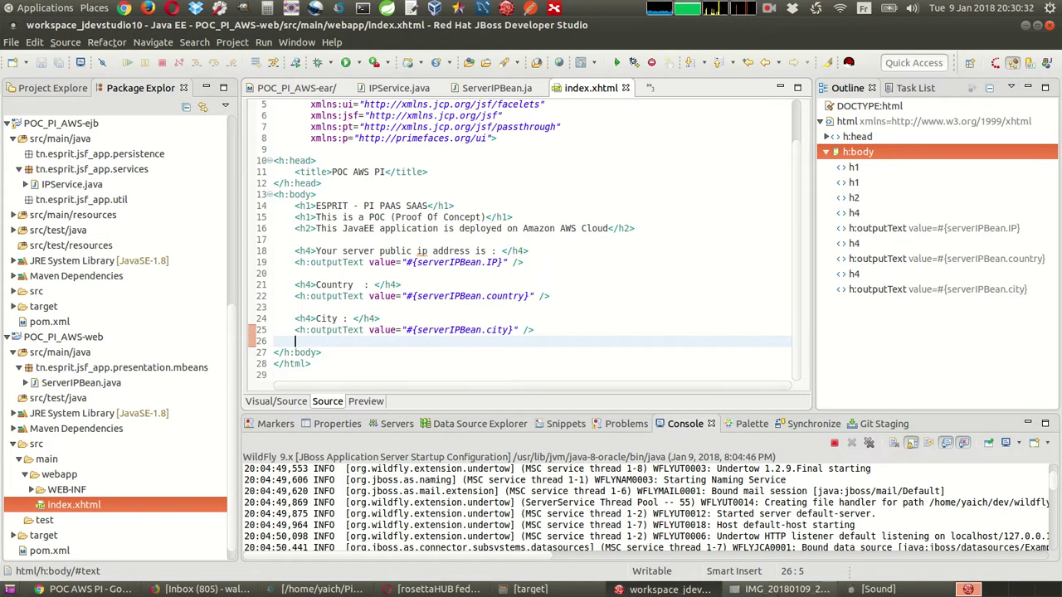
pyautogui.click(779, 588)
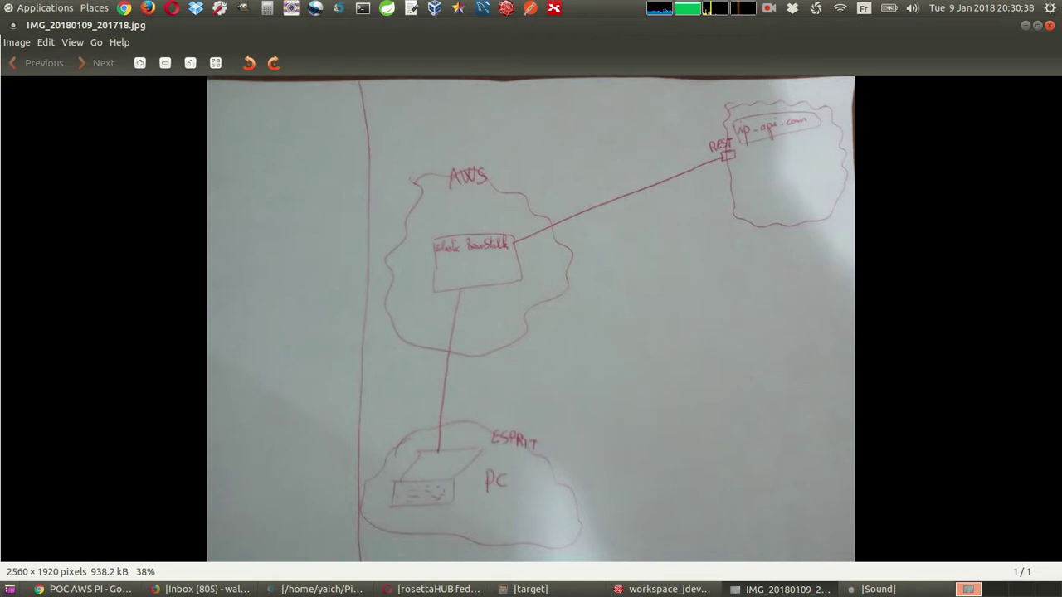
pyautogui.hotkey('alt', 'Tab')
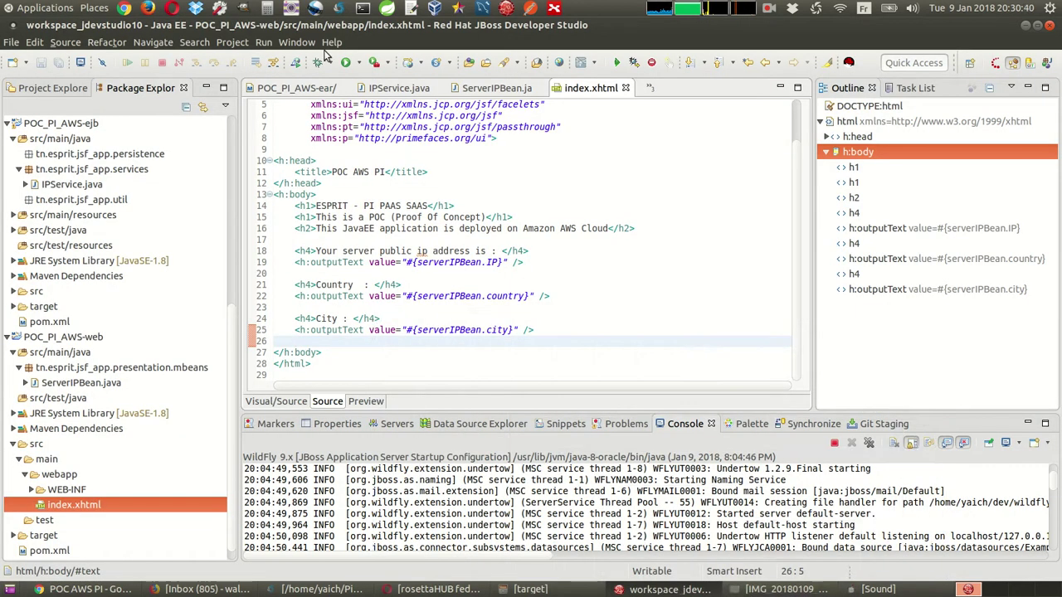
# Run the "aws poc" Maven build with the POC_PI_AWS workspace folder as base directory and the goals clean package.
pyautogui.click(355, 63)
pyautogui.click(406, 144)
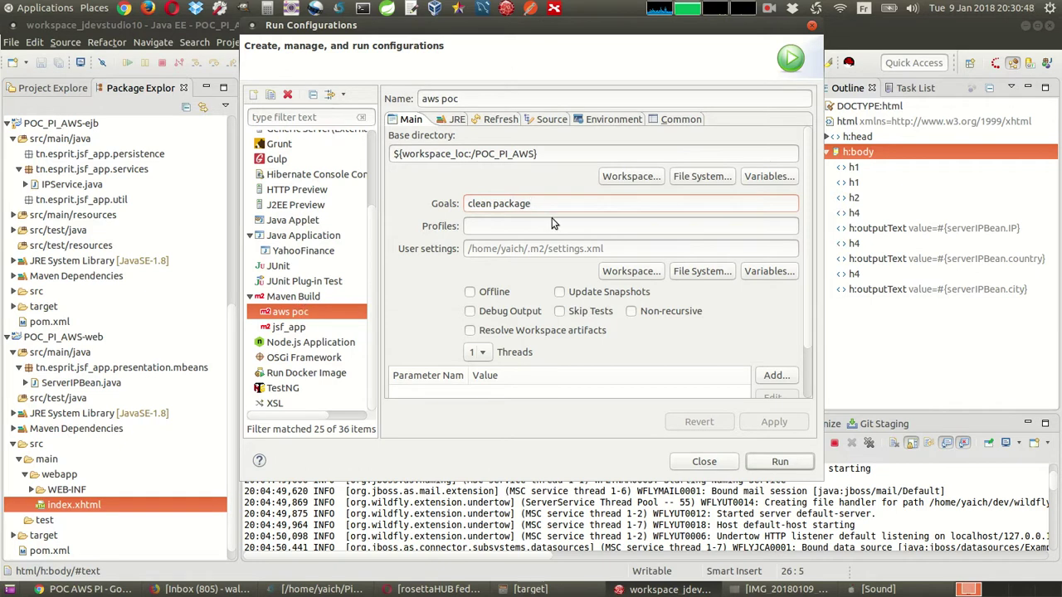
pyautogui.tripleClick(500, 204)
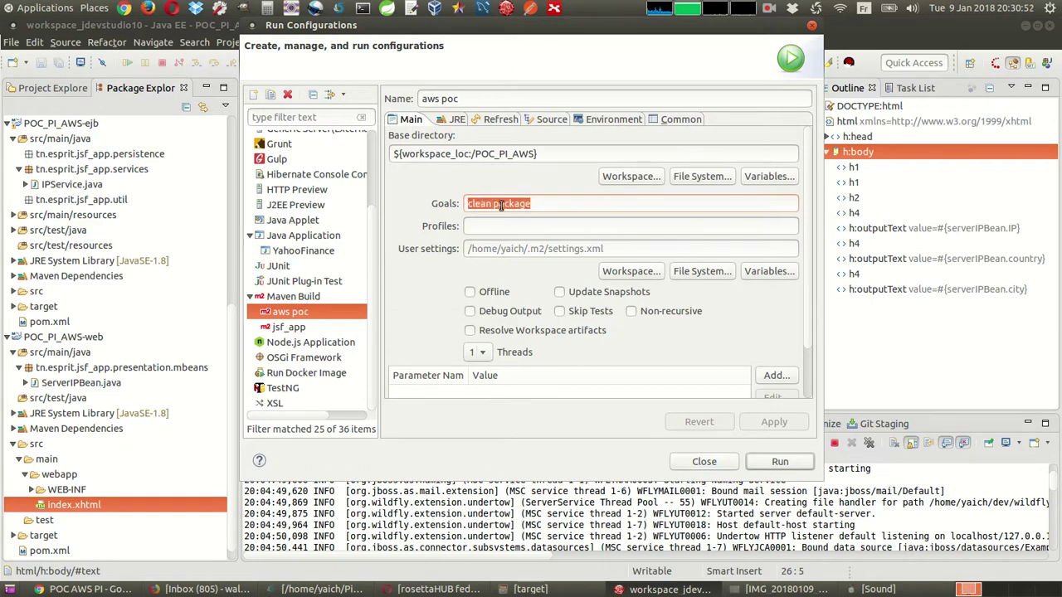
pyautogui.moveTo(559, 153); pyautogui.dragTo(374, 157)
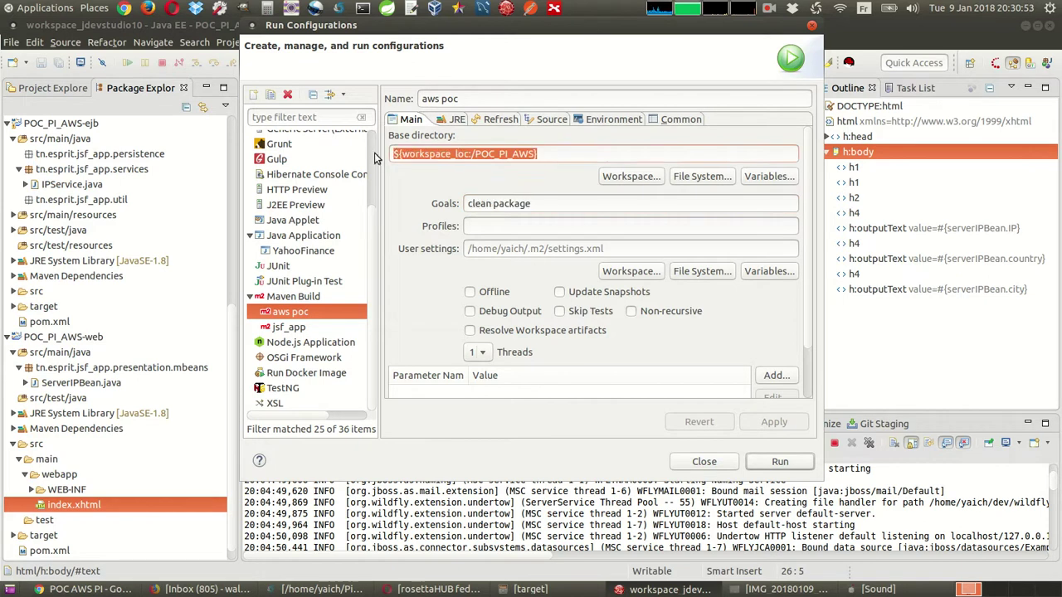
pyautogui.click(631, 177)
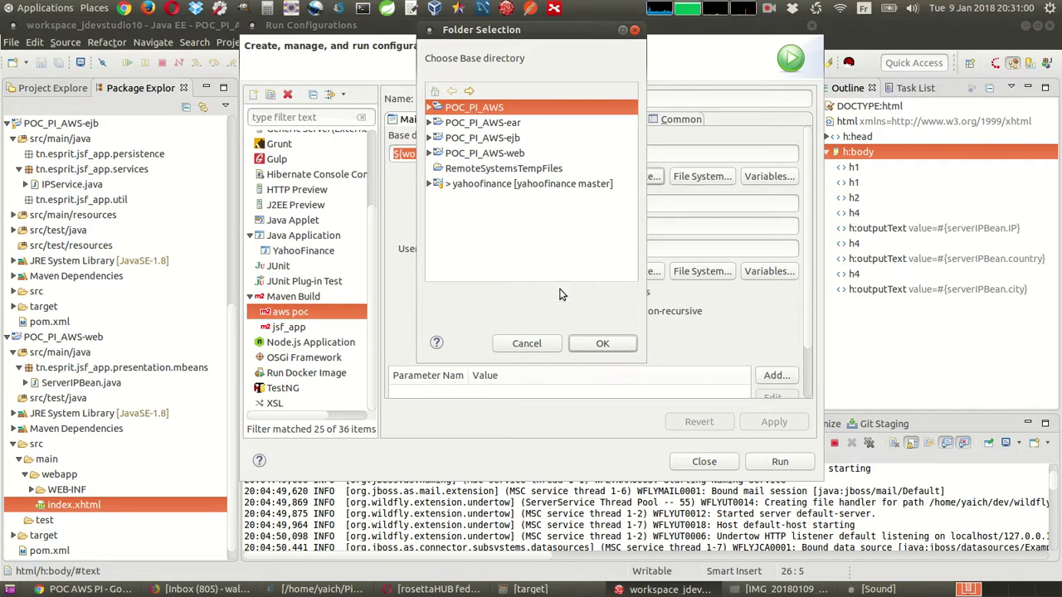
pyautogui.click(599, 343)
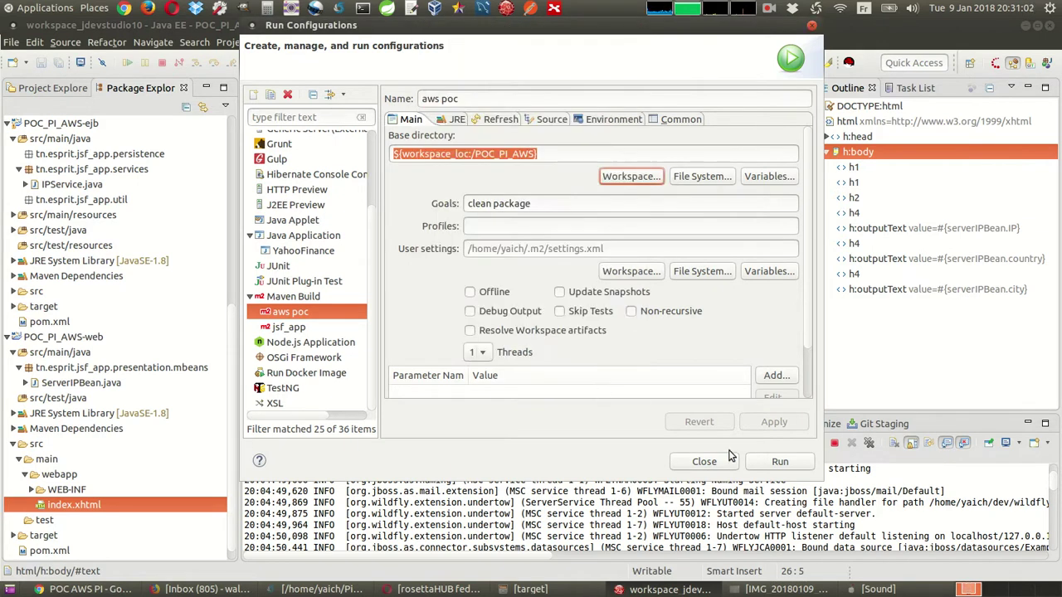
pyautogui.click(777, 463)
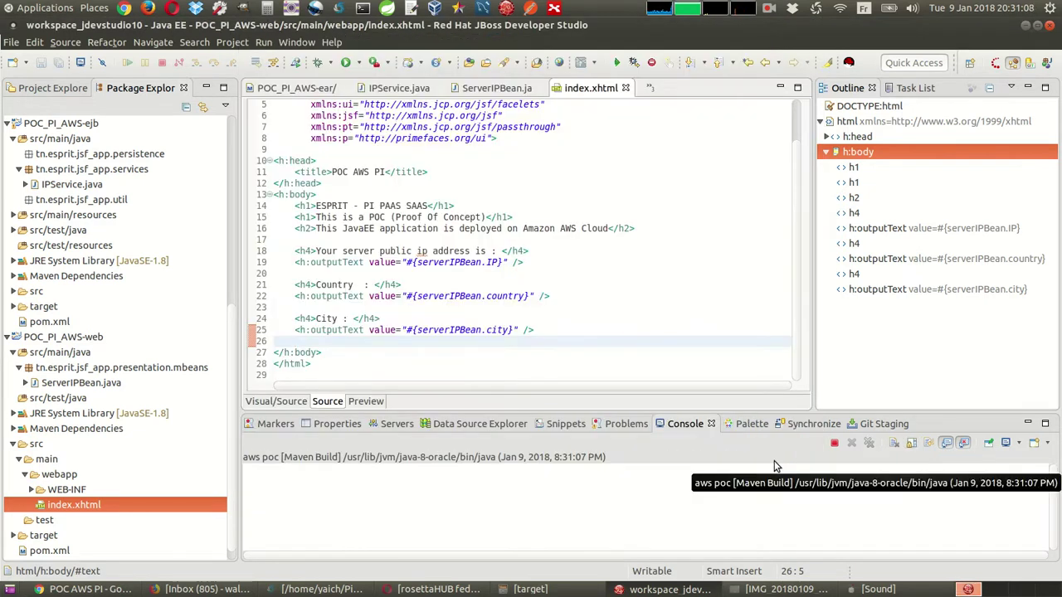
# Maximize the console and check the Maven build result.
pyautogui.click(686, 425)
pyautogui.hotkey('ctrl', 'm')
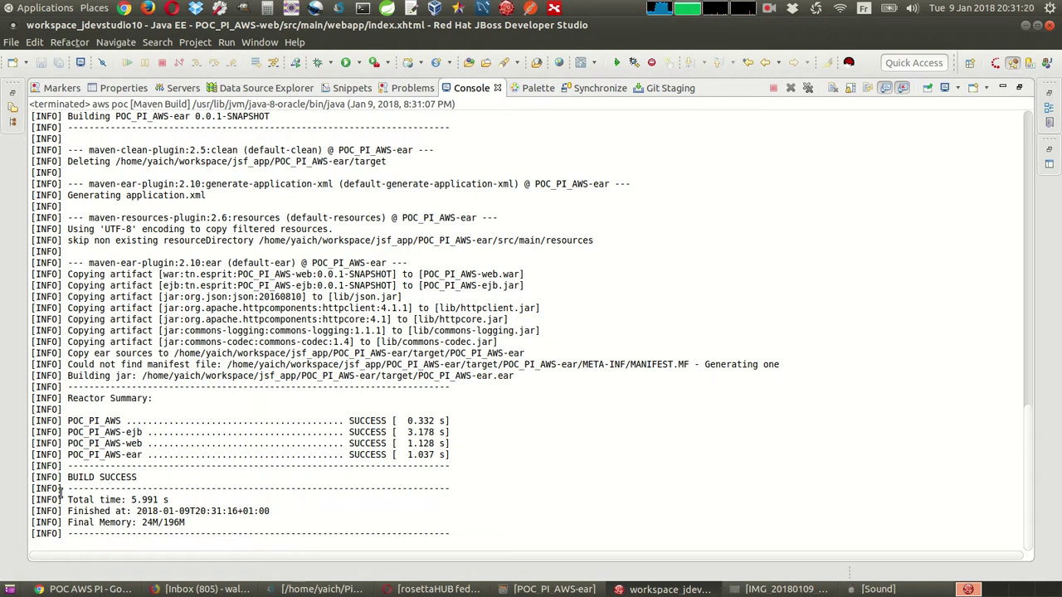
pyautogui.moveTo(66, 478); pyautogui.dragTo(140, 479)
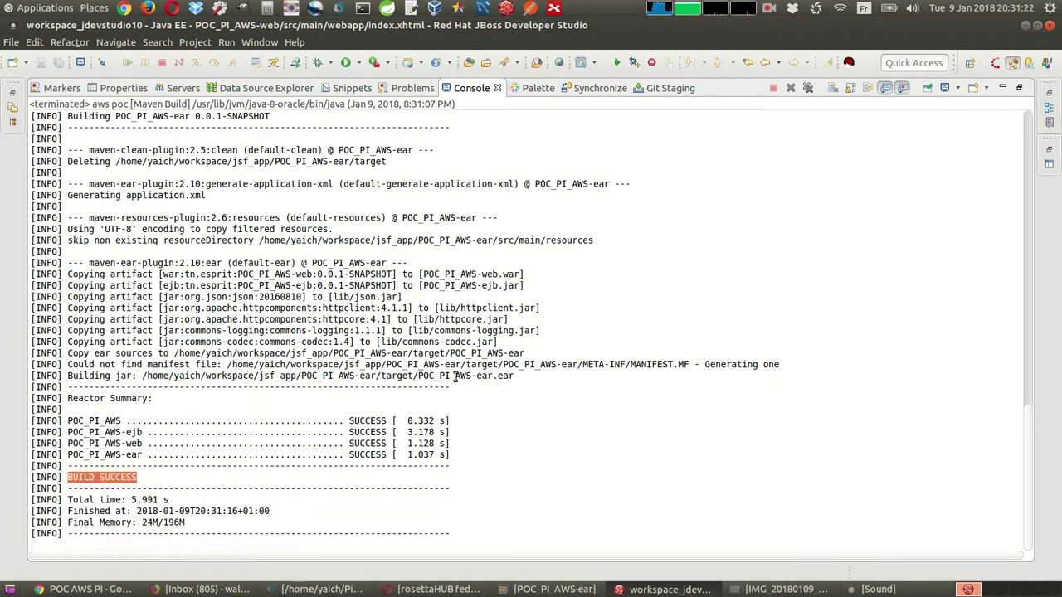
# Copy the POC_PI_AWS-ear target folder path from the build log, open it in the file manager and select POC_PI_AWS-ear.ear.
pyautogui.moveTo(417, 378); pyautogui.dragTo(143, 376)
pyautogui.hotkey('ctrl', 'c')
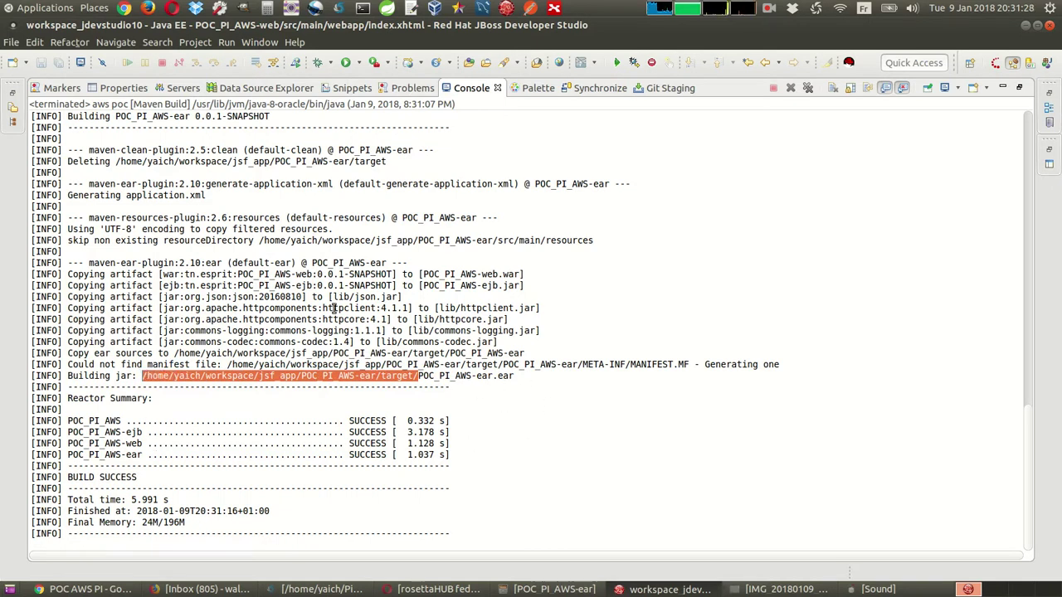
pyautogui.click(95, 9)
pyautogui.click(102, 25)
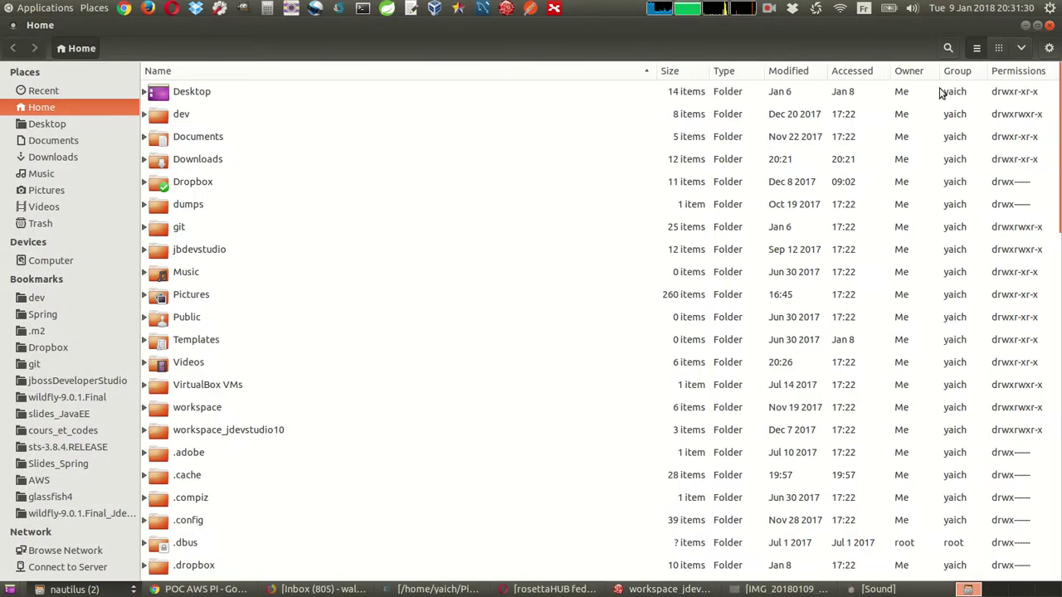
pyautogui.click(1020, 50)
pyautogui.click(1049, 48)
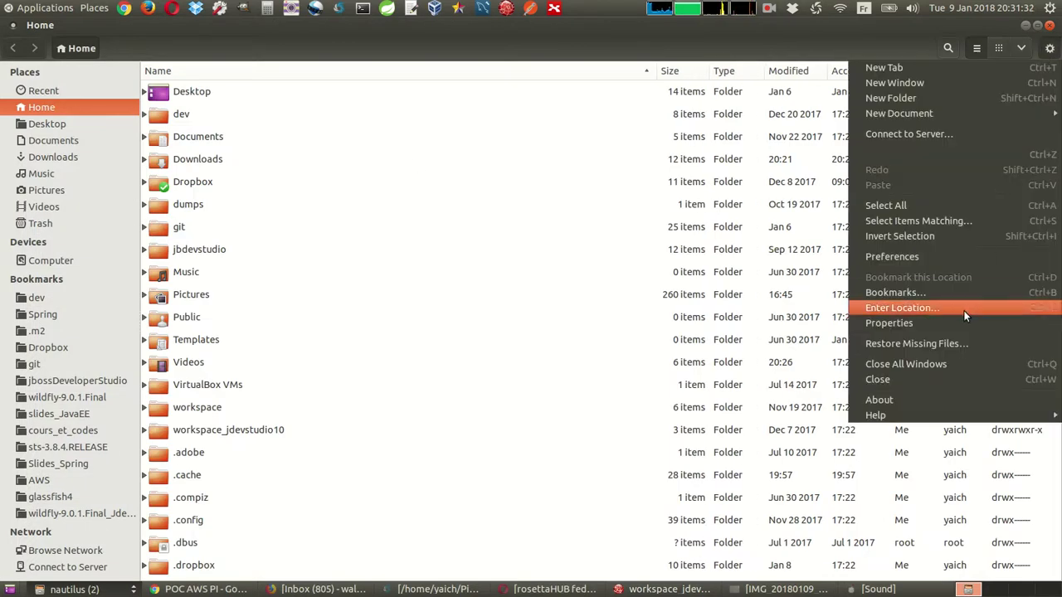
pyautogui.click(931, 307)
pyautogui.hotkey('ctrl', 'v')
pyautogui.press('Return')
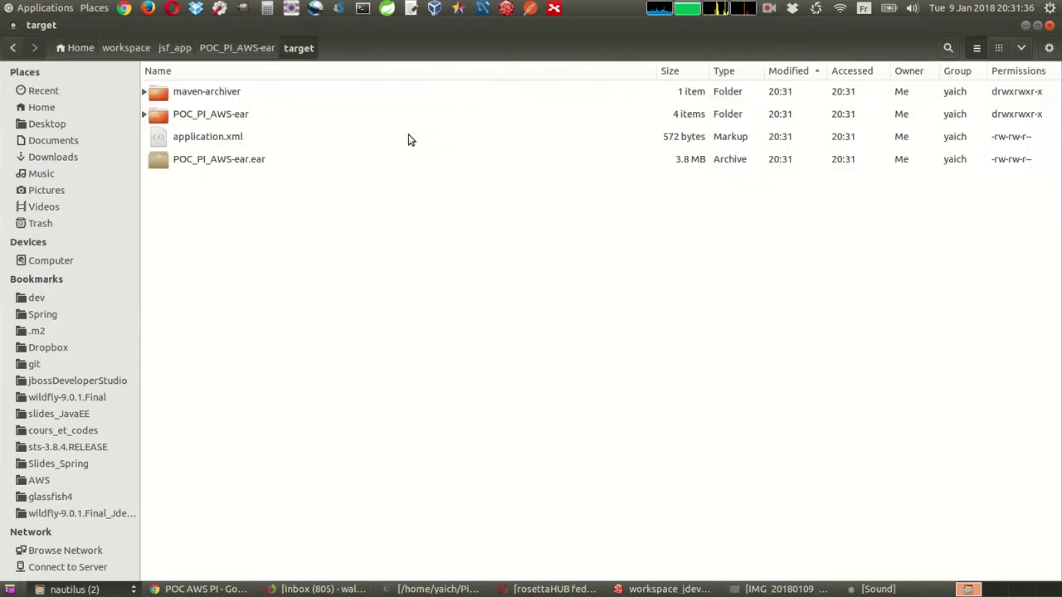
pyautogui.click(219, 160)
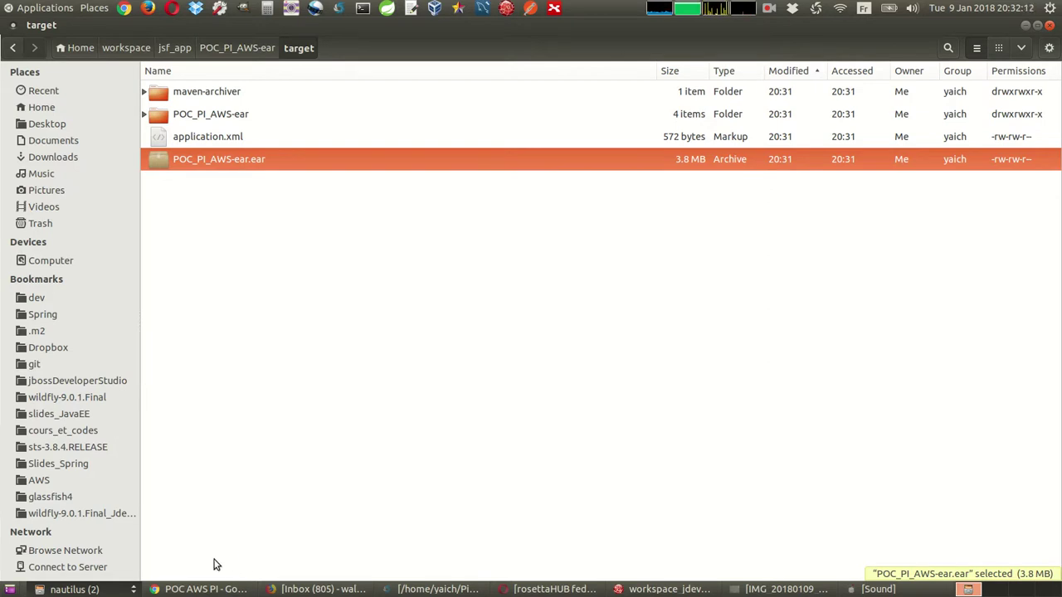
# Open a terminal window and place it over the middle of the file manager.
pyautogui.click(362, 9)
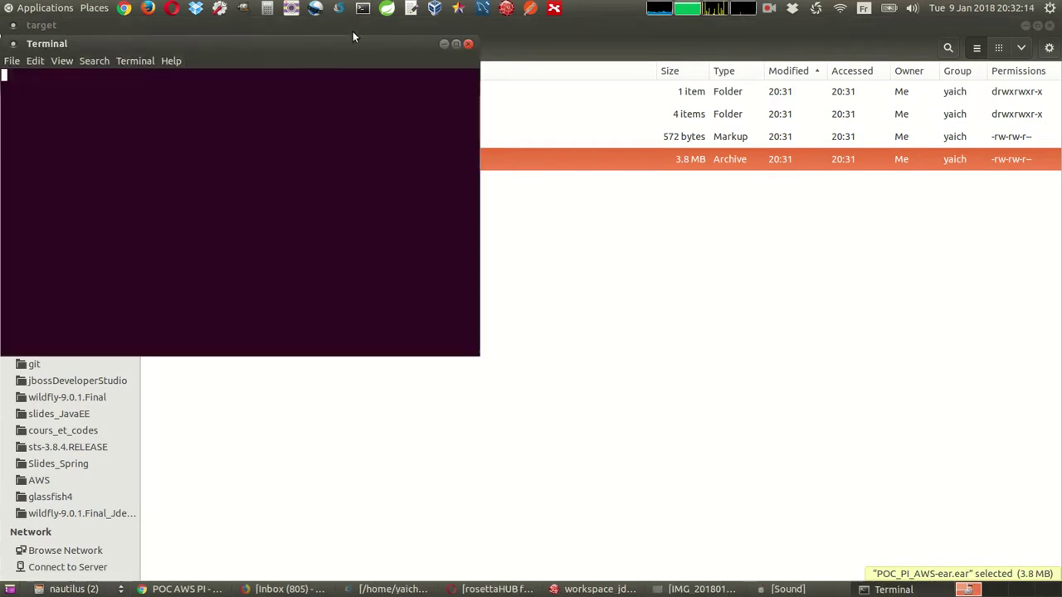
pyautogui.moveTo(279, 43); pyautogui.dragTo(529, 110)
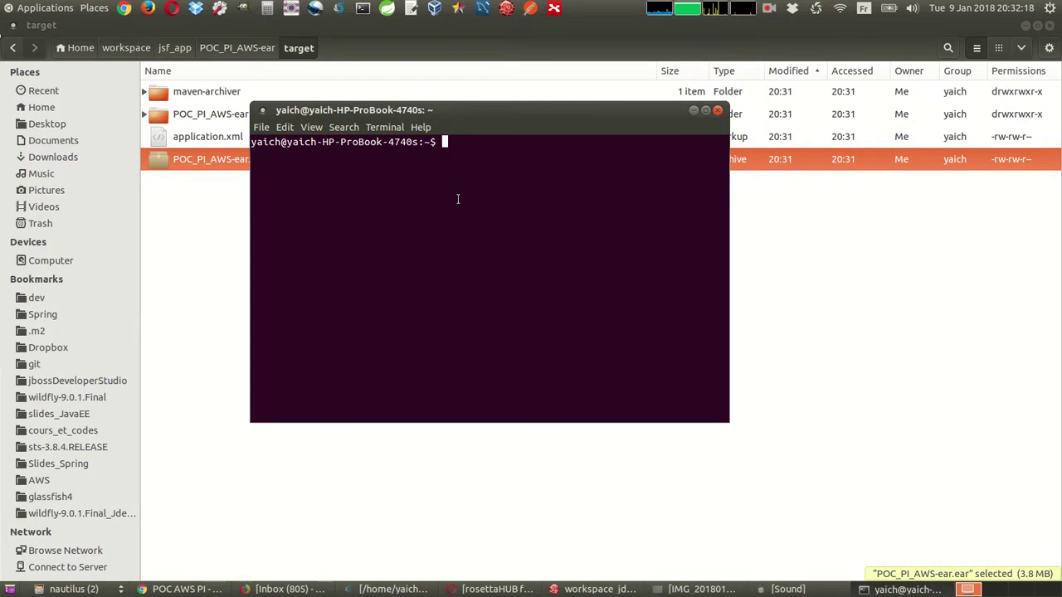
pyautogui.write('sudo ./asadmin stop-domain')
pyautogui.press('Up')
pyautogui.press('BackSpace')
pyautogui.press('BackSpace')
pyautogui.press('BackSpace')
pyautogui.press('BackSpace')
pyautogui.press('BackSpace')
pyautogui.press('BackSpace')
pyautogui.press('BackSpace')
pyautogui.press('BackSpace')
pyautogui.press('BackSpace')
pyautogui.press('BackSpace')
pyautogui.press('BackSpace')
pyautogui.press('BackSpace')
pyautogui.press('BackSpace')
pyautogui.press('BackSpace')
pyautogui.press('BackSpace')
pyautogui.press('BackSpace')
pyautogui.press('BackSpace')
pyautogui.press('BackSpace')
pyautogui.press('BackSpace')
pyautogui.press('BackSpace')
# Open the bin folder of the glassfish4 installation in the file manager.
pyautogui.click(38, 500)
pyautogui.doubleClick(178, 161)
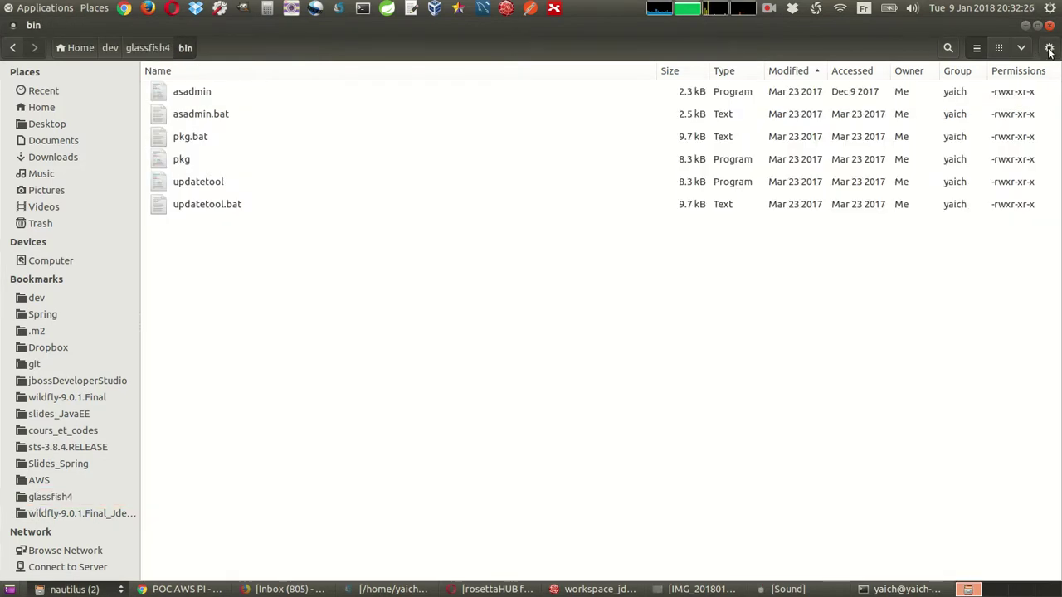
pyautogui.click(976, 47)
pyautogui.click(987, 322)
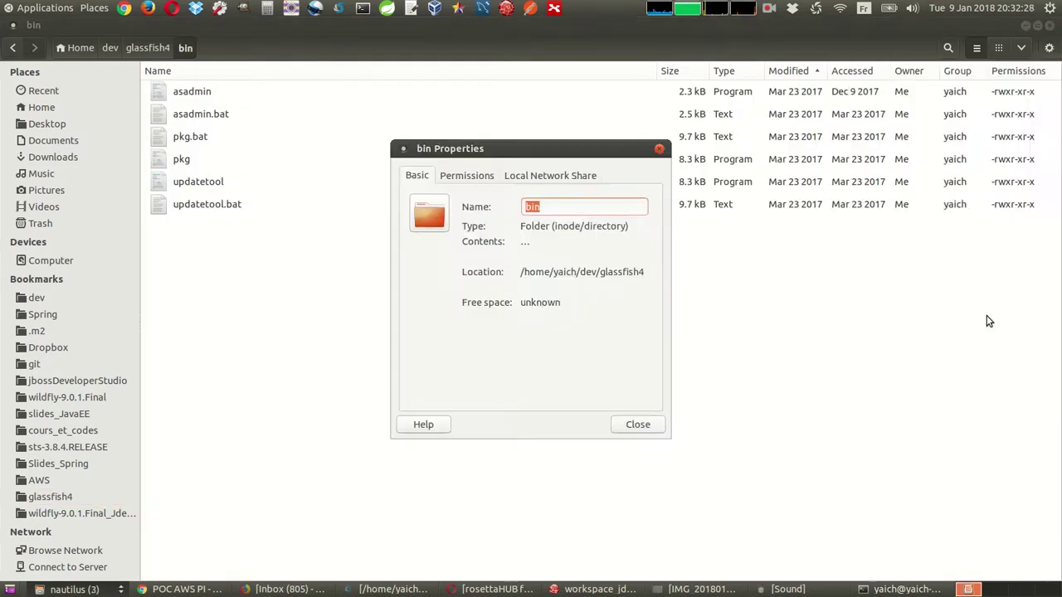
pyautogui.click(637, 423)
# Copy the path of the glassfish4/bin folder and change the terminal's working directory to it with cd.
pyautogui.click(1042, 49)
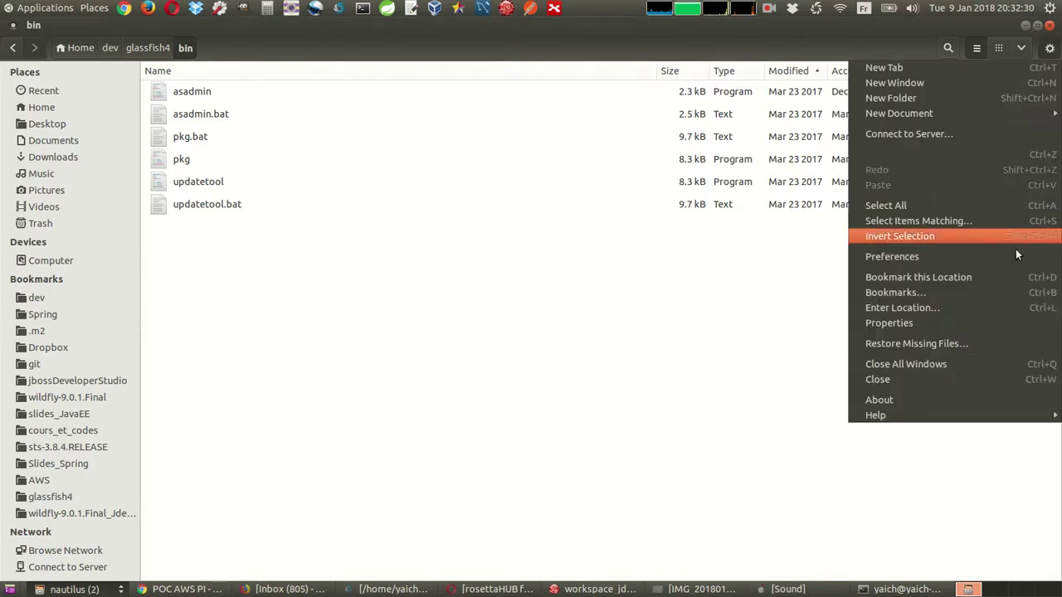
pyautogui.click(1004, 312)
pyautogui.hotkey('ctrl', 'c')
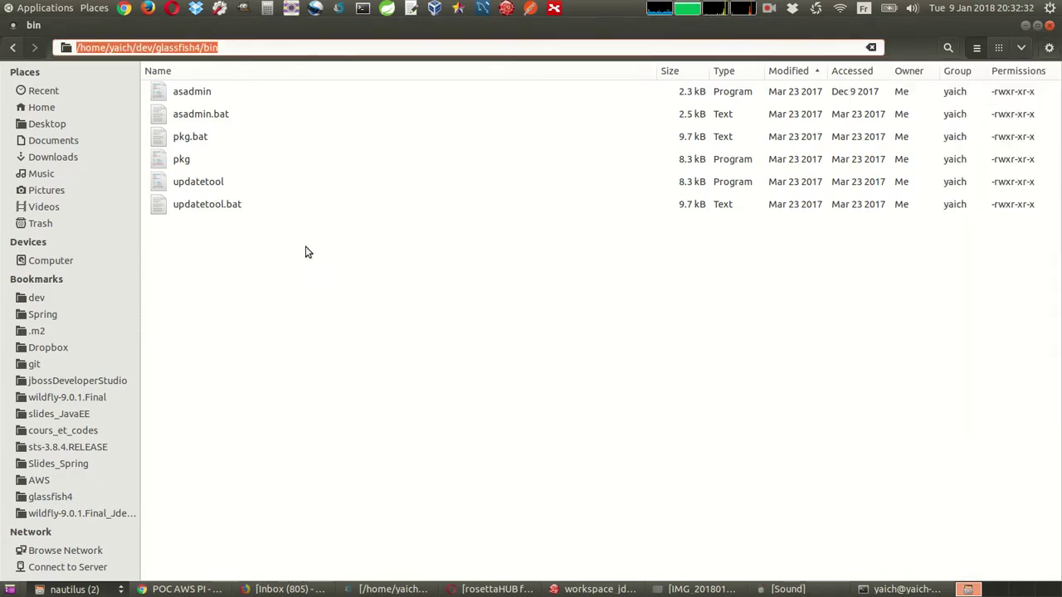
pyautogui.click(875, 587)
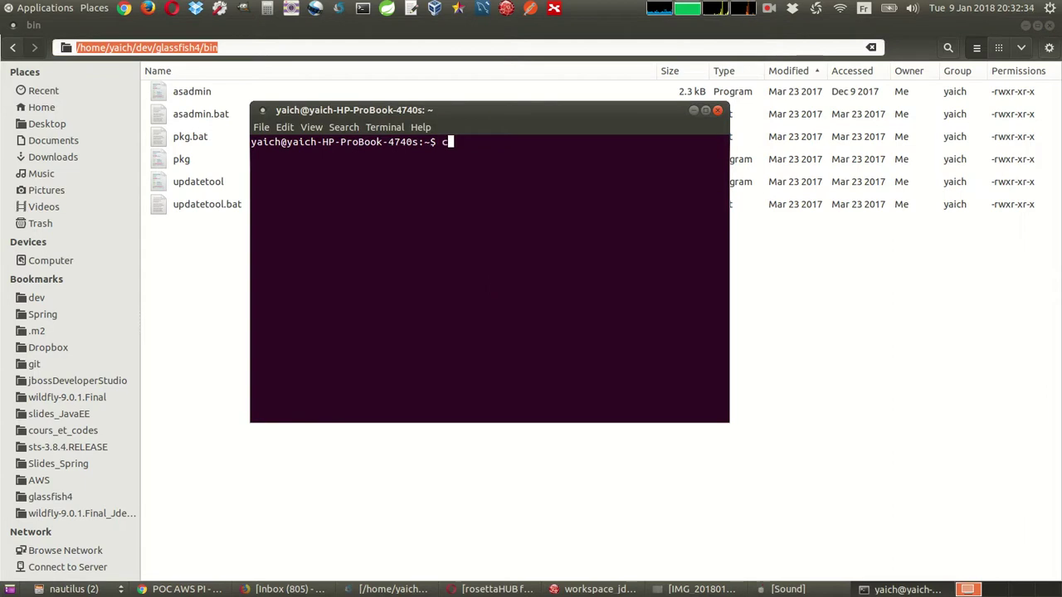
pyautogui.write('cd')
pyautogui.rightClick(548, 292)
pyautogui.click(592, 372)
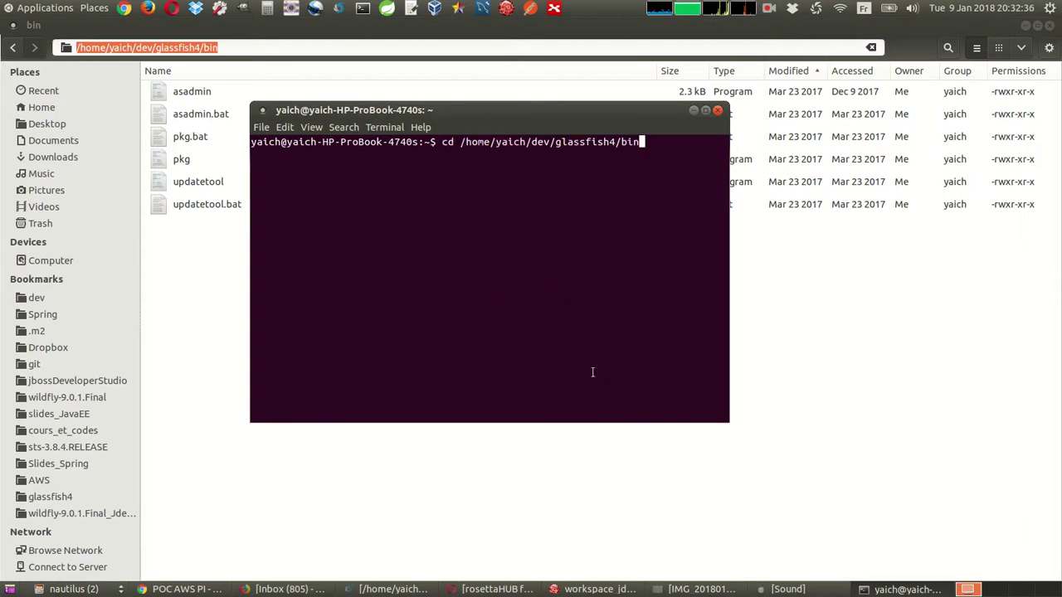
pyautogui.press('Return')
# Start the GlassFish domain with sudo ./asadmin start-domain and enter the sudo password.
pyautogui.press('Up')
pyautogui.press('Up')
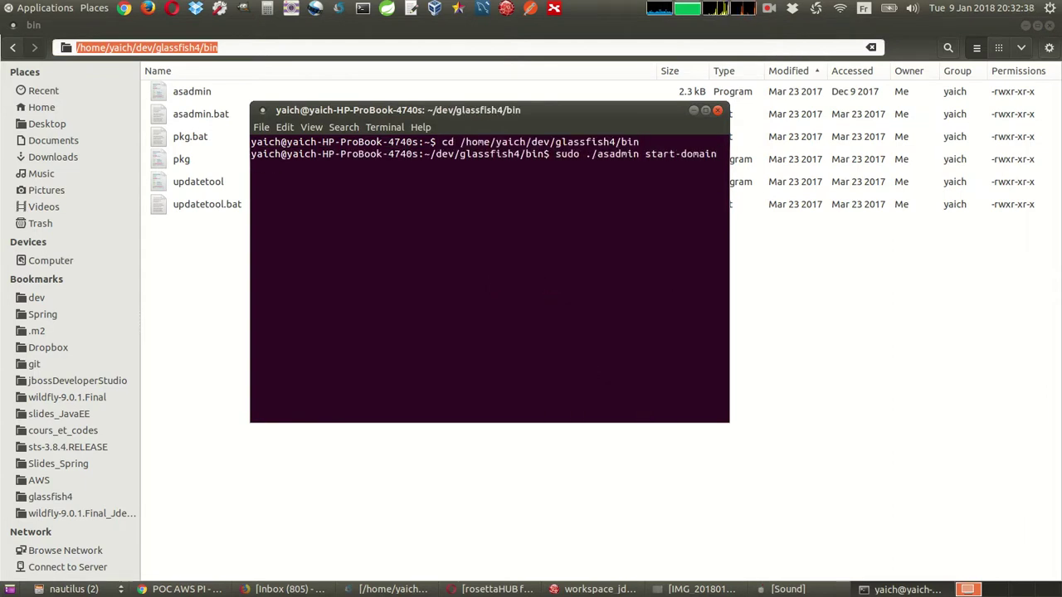
pyautogui.press('Return')
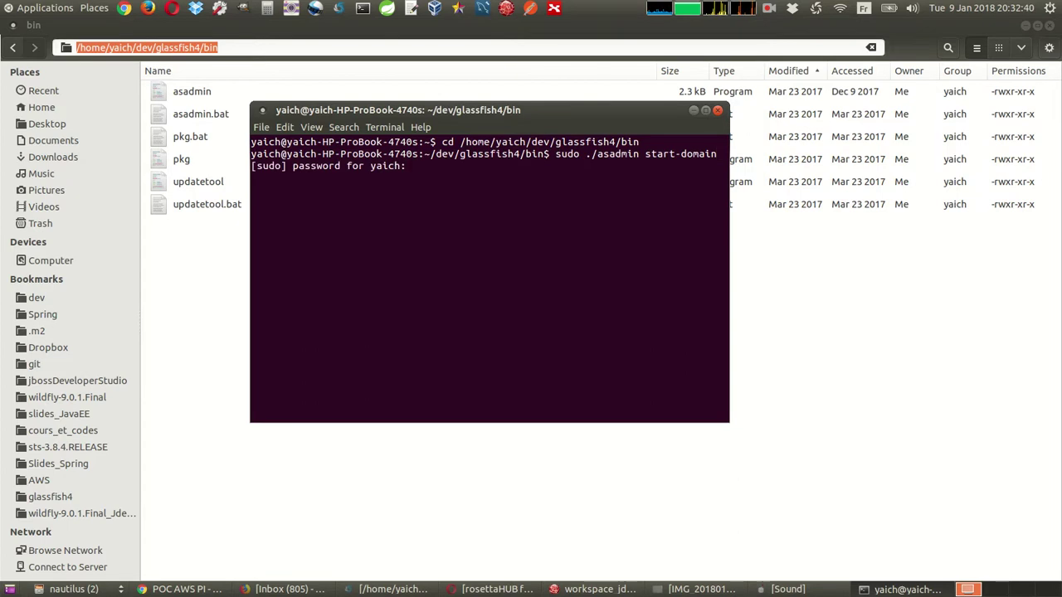
pyautogui.press('Return')
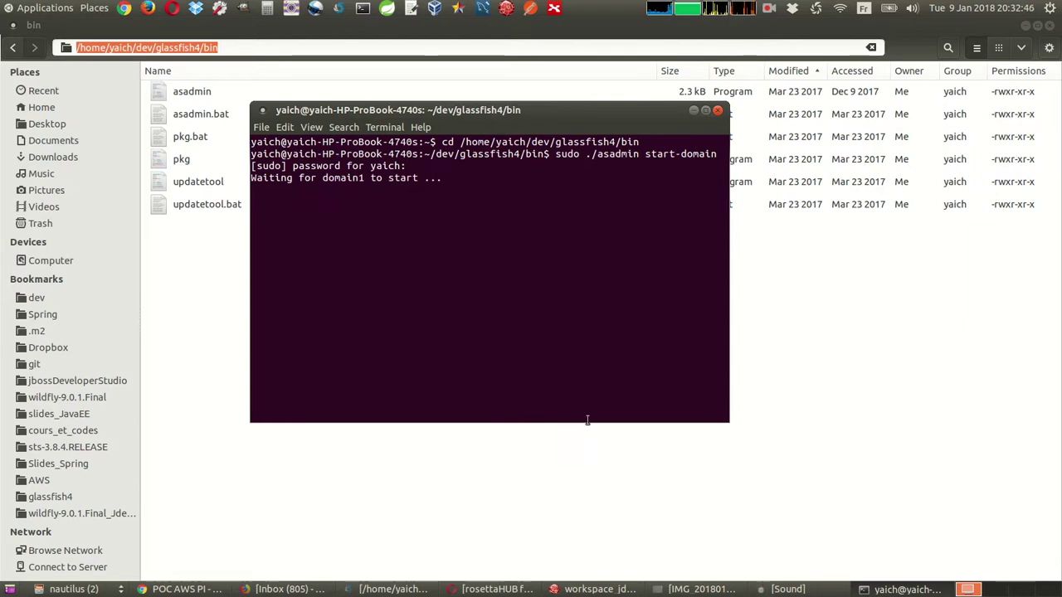
# Open the glassfish4/glassfish/domains/domain1/autodeploy folder in the file manager.
pyautogui.click(58, 495)
pyautogui.click(191, 136)
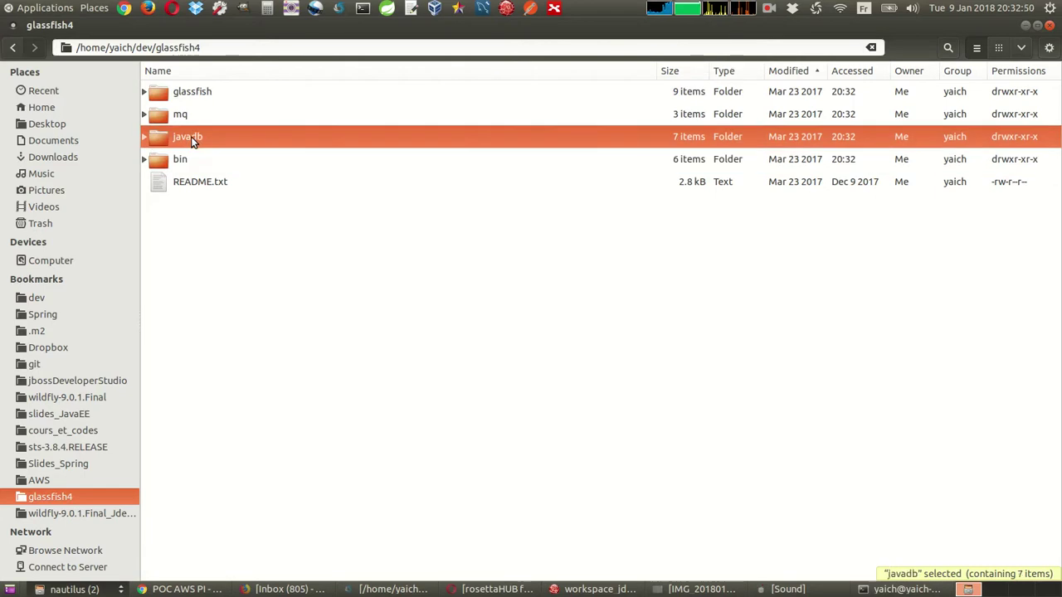
pyautogui.click(192, 92)
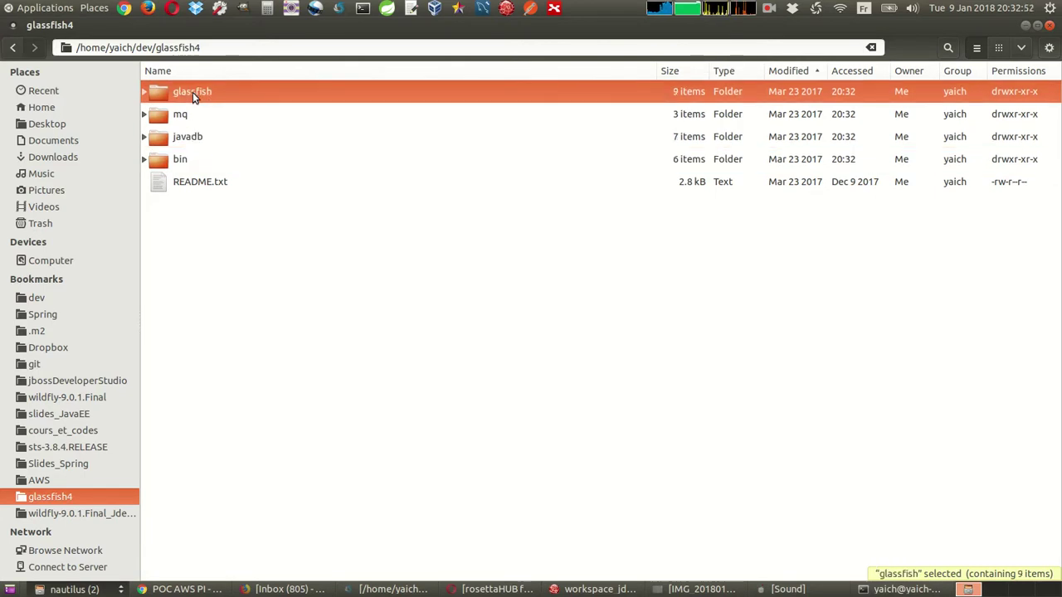
pyautogui.doubleClick(192, 92)
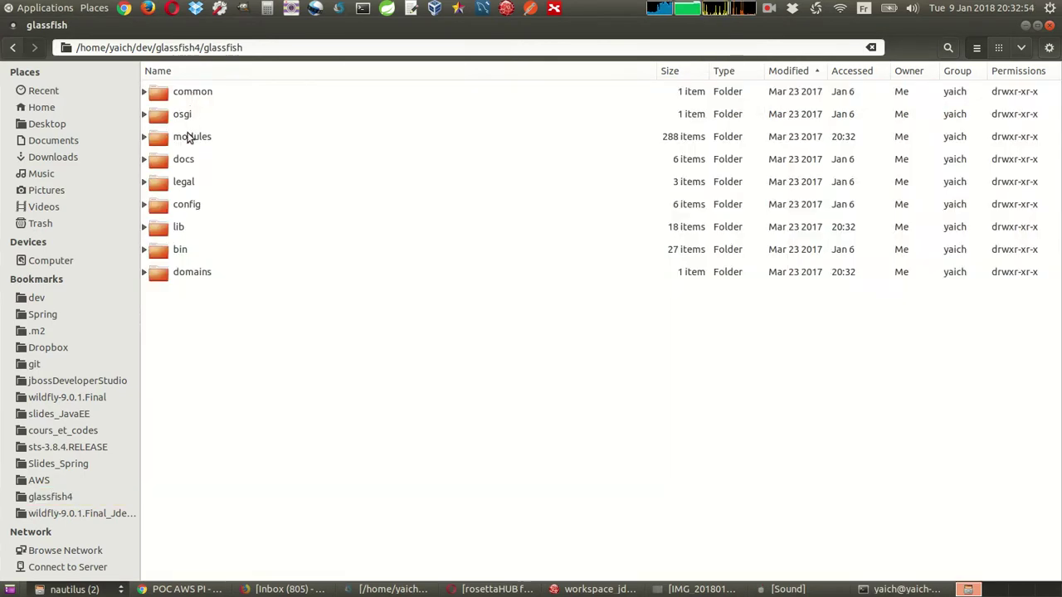
pyautogui.doubleClick(184, 274)
pyautogui.doubleClick(208, 91)
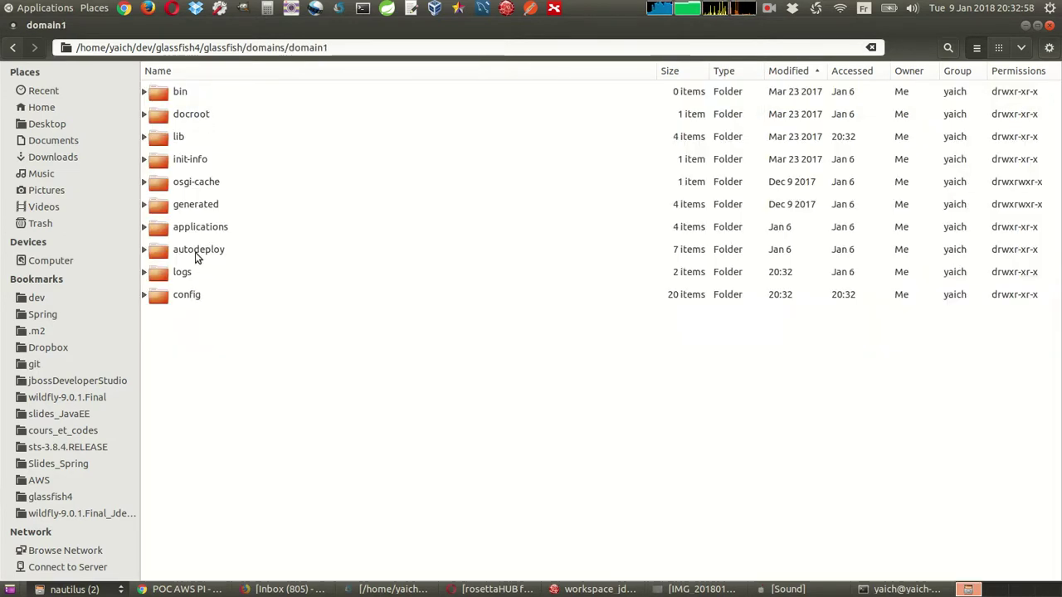
pyautogui.doubleClick(195, 249)
# Highlight the glassfish4/glassfish/domains/domain1/autodeploy part of the folder's path.
pyautogui.click(403, 47)
pyautogui.hotkey('ctrl', 'shift', 'Left')
pyautogui.hotkey('ctrl', 'shift', 'Left')
pyautogui.hotkey('ctrl', 'shift', 'Left')
pyautogui.hotkey('ctrl', 'shift', 'Left')
pyautogui.hotkey('ctrl', 'shift', 'Left')
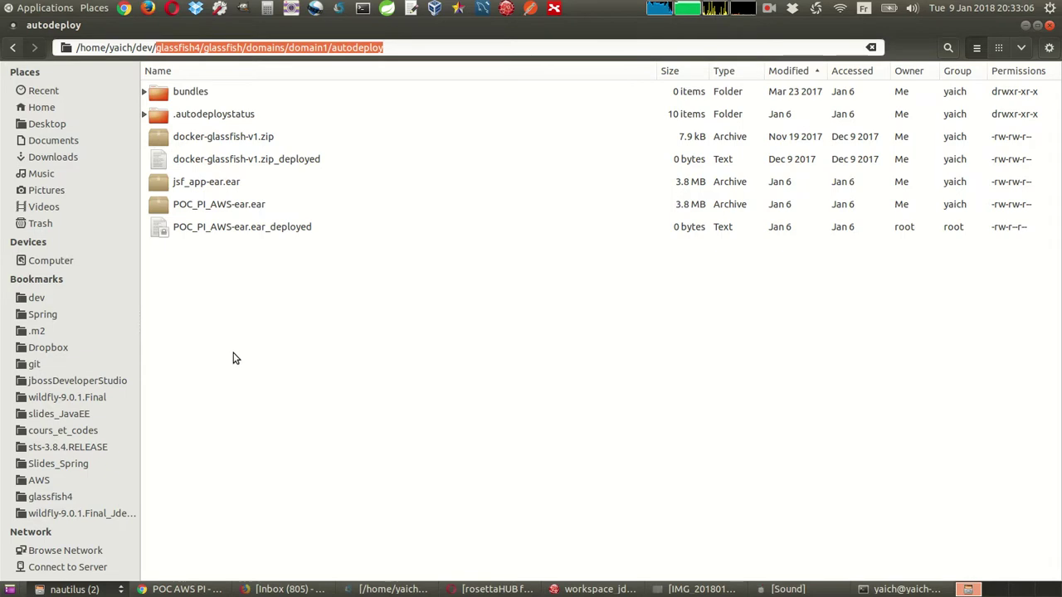
# Delete docker-glassfish-v1.zip, jsf_app-ear.ear, POC_PI_AWS-ear.ear and the two _deployed marker files from the autodeploy folder.
pyautogui.click(226, 207)
pyautogui.keyDown('shift'); pyautogui.click(227, 230); pyautogui.keyUp('shift')
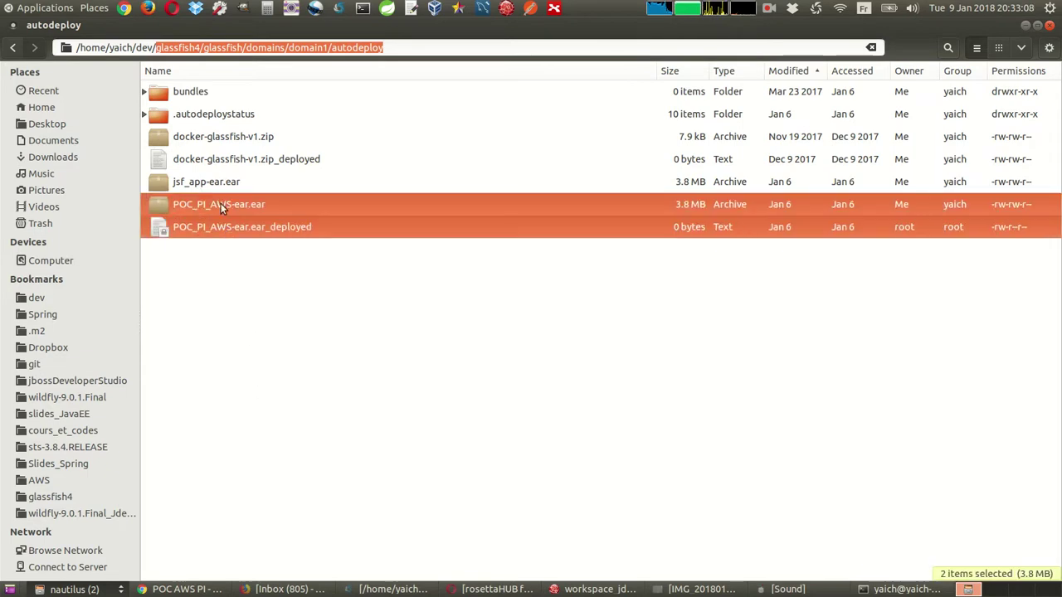
pyautogui.keyDown('ctrl'); pyautogui.click(208, 166); pyautogui.keyUp('ctrl')
pyautogui.keyDown('ctrl'); pyautogui.click(210, 180); pyautogui.keyUp('ctrl')
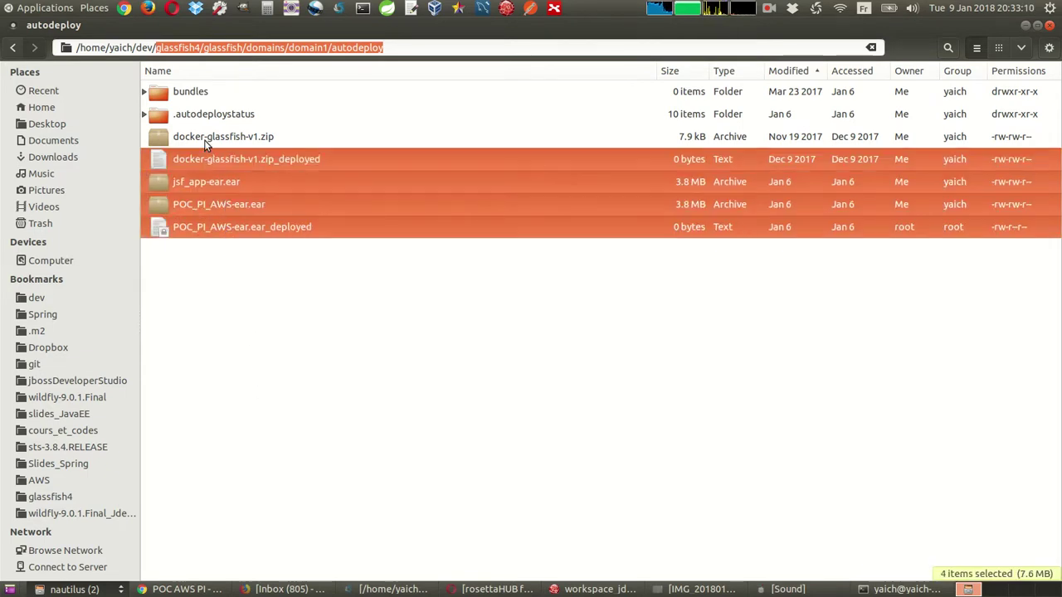
pyautogui.keyDown('ctrl'); pyautogui.click(205, 144); pyautogui.keyUp('ctrl')
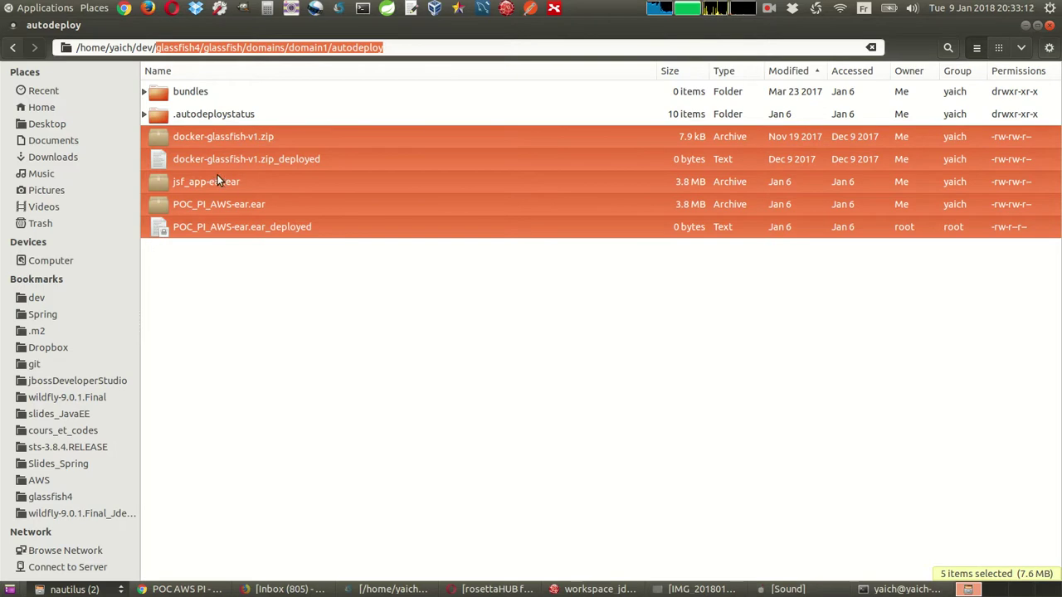
pyautogui.press('Delete')
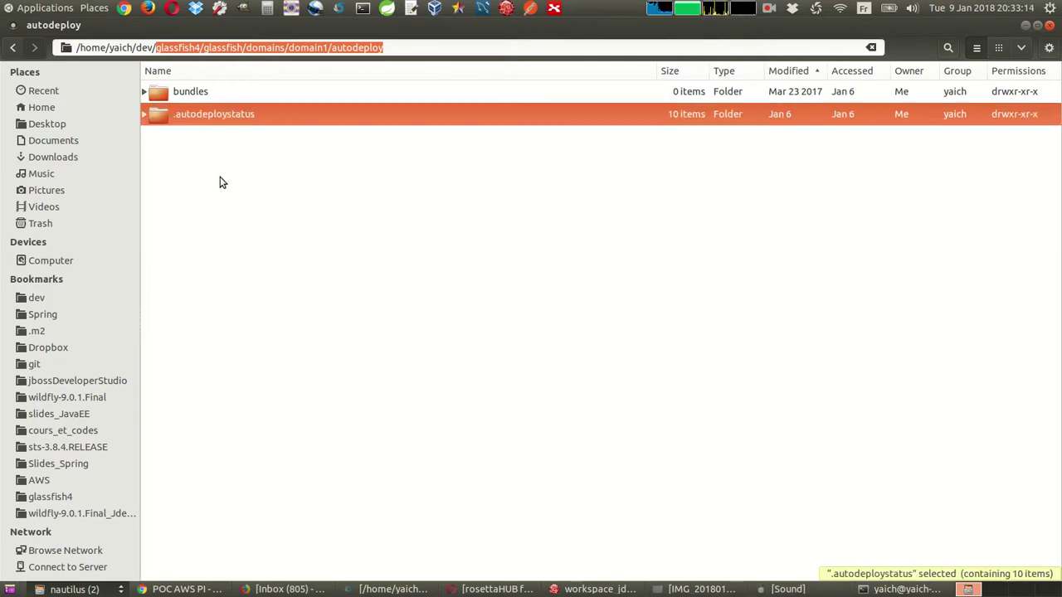
pyautogui.click(219, 181)
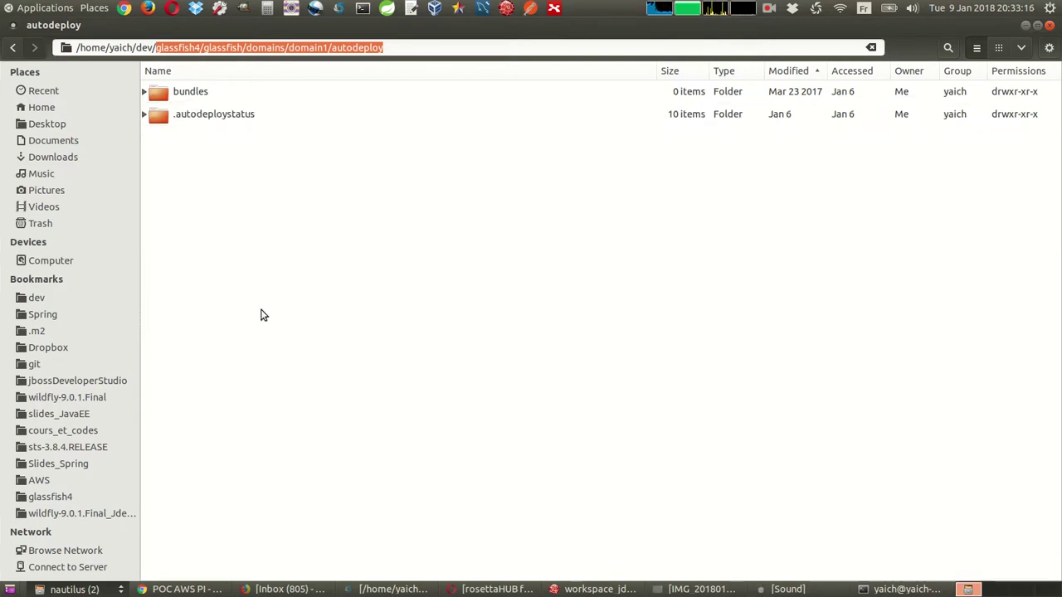
pyautogui.click(76, 588)
pyautogui.click(78, 572)
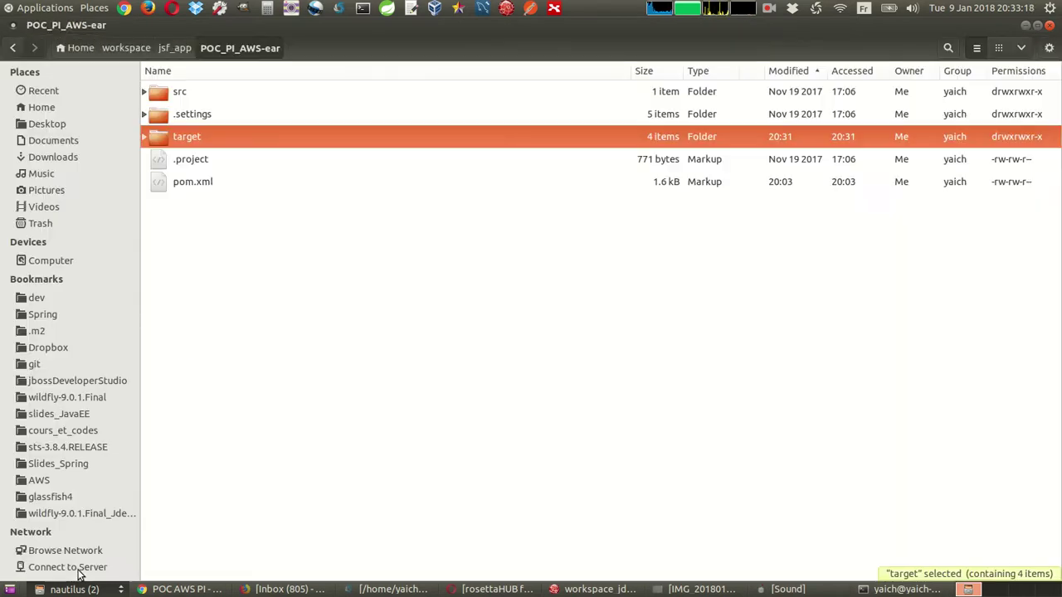
pyautogui.click(77, 588)
pyautogui.click(72, 557)
pyautogui.click(76, 588)
pyautogui.click(92, 573)
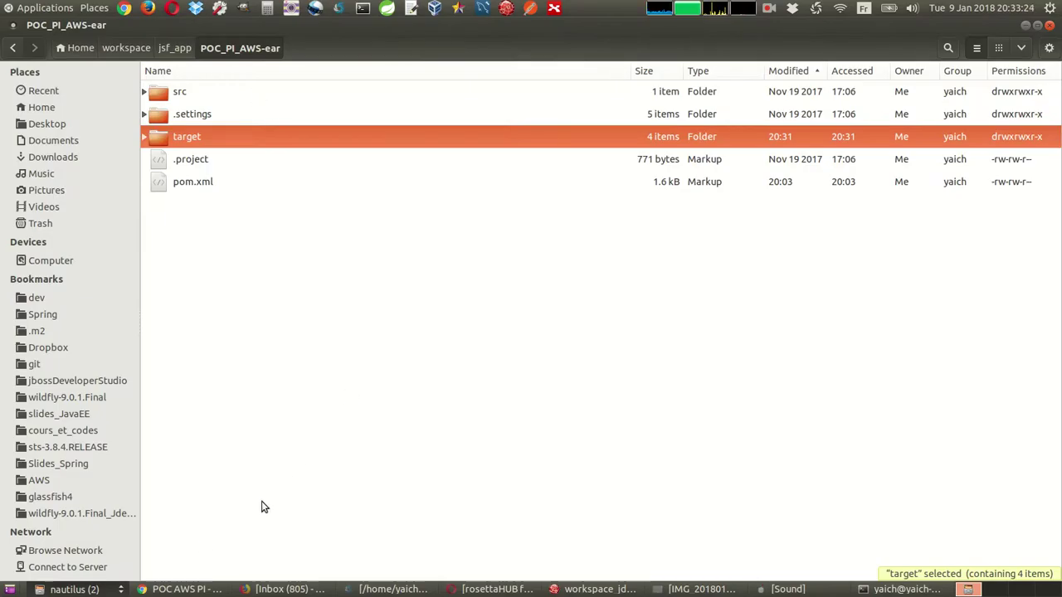
# Copy the jsf_app/POC_PI_AWS-ear/target path from the Maven build console and open that folder in a new file manager window.
pyautogui.click(585, 589)
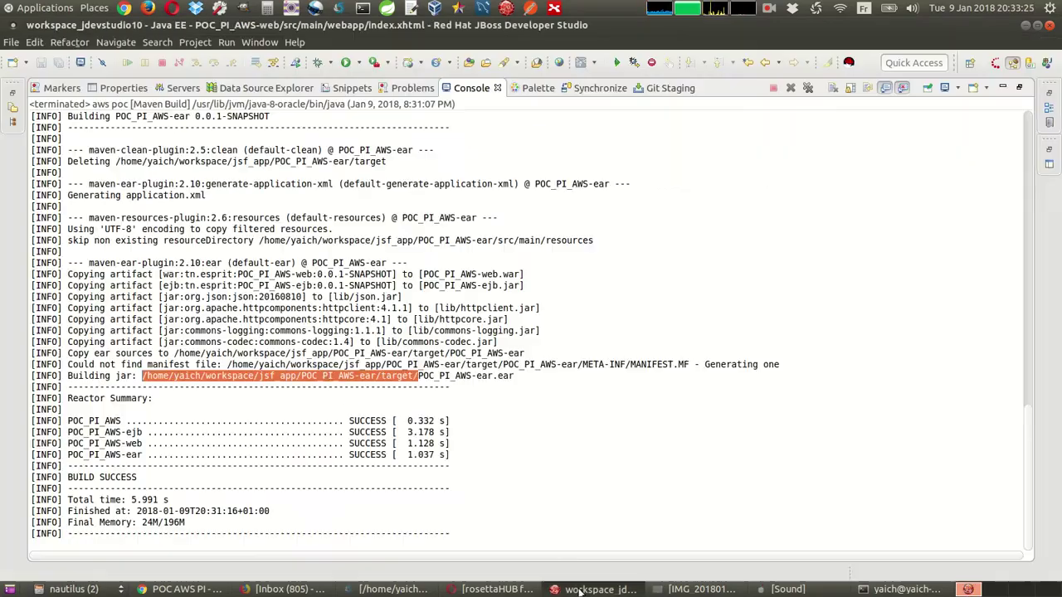
pyautogui.rightClick(326, 390)
pyautogui.click(367, 398)
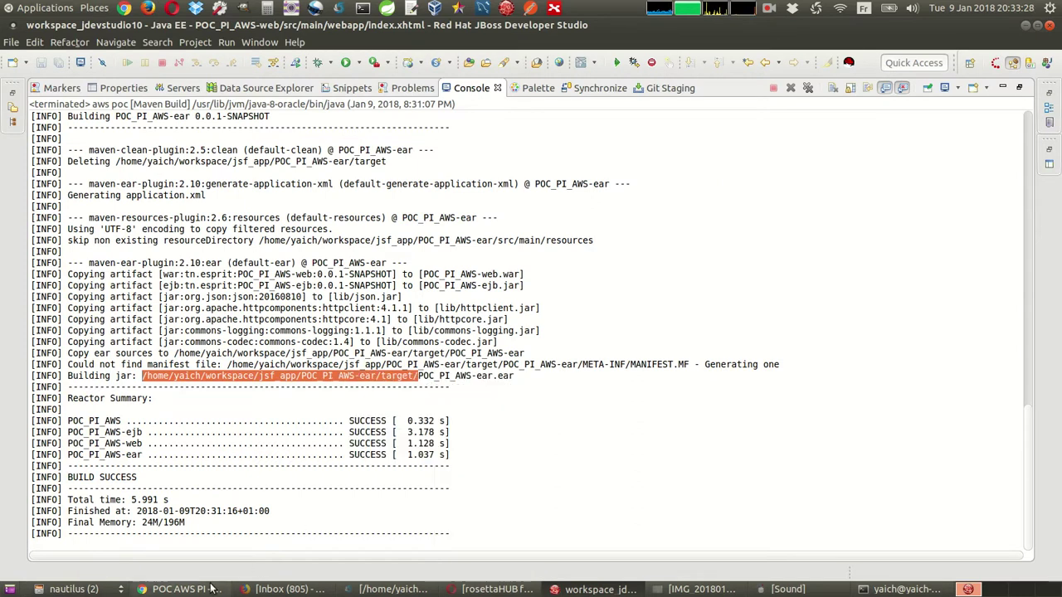
pyautogui.click(70, 588)
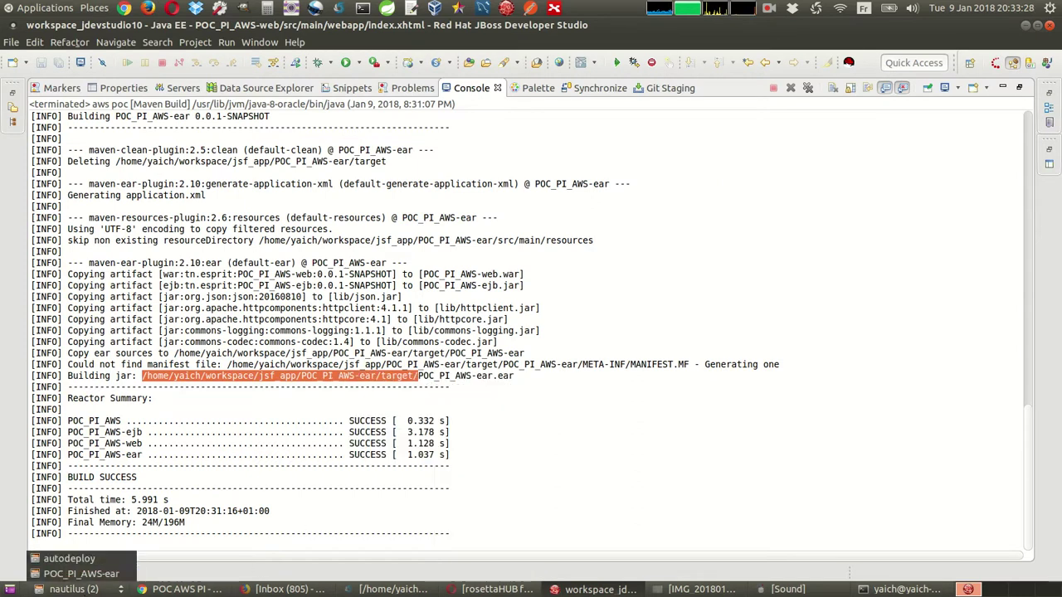
pyautogui.click(89, 7)
pyautogui.click(108, 25)
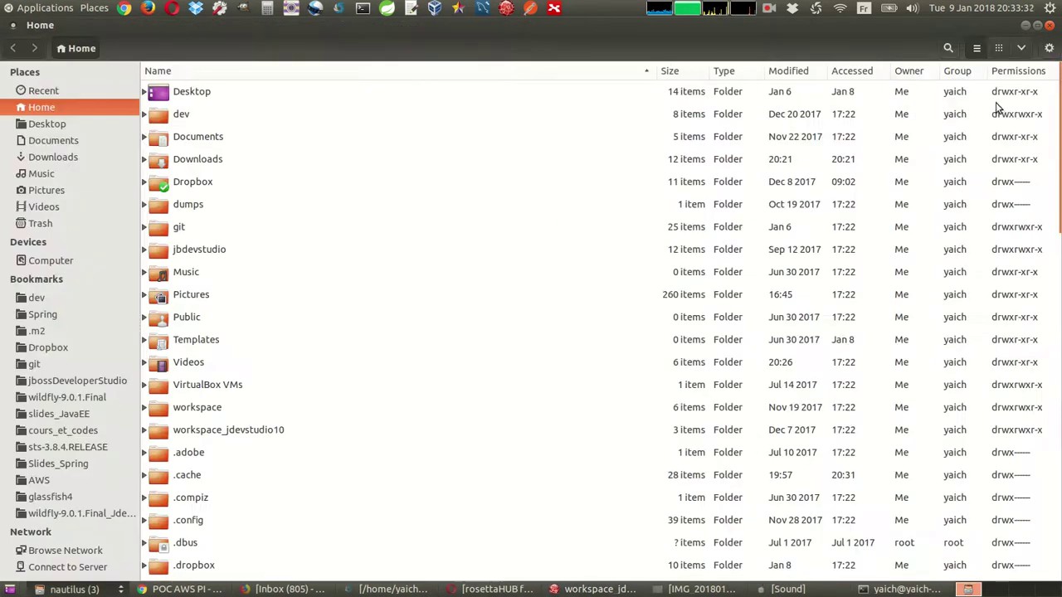
pyautogui.click(1049, 48)
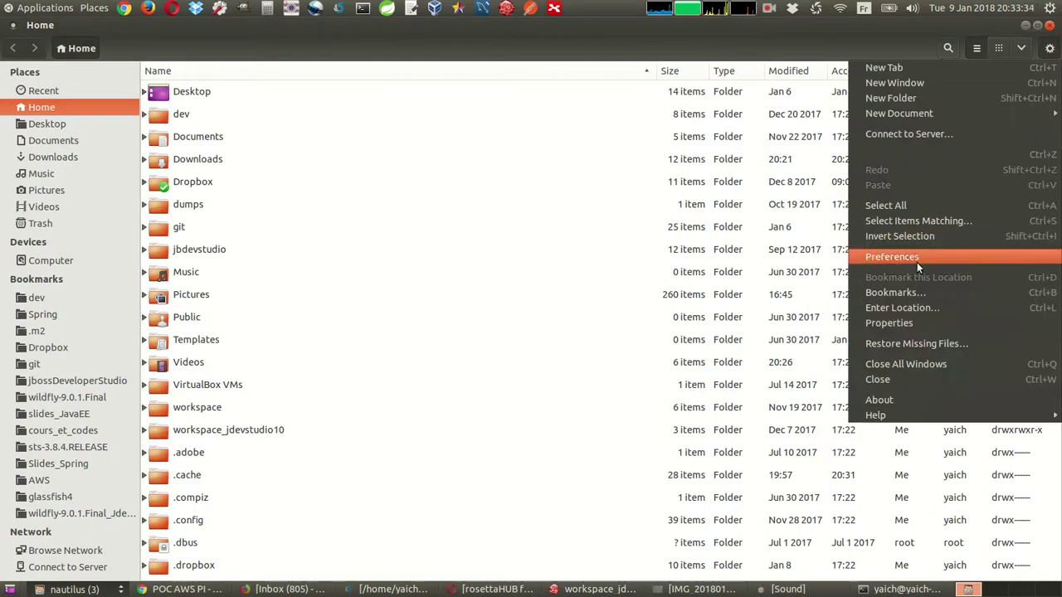
pyautogui.click(908, 305)
pyautogui.hotkey('ctrl', 'v')
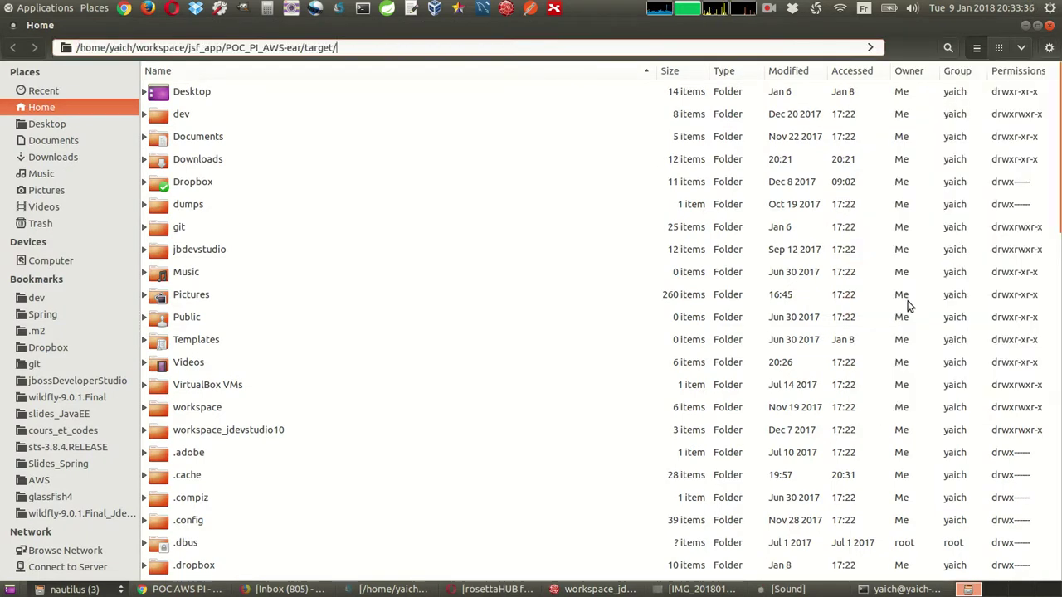
pyautogui.press('Return')
# Copy POC_PI_AWS-ear.ear from the target folder into GlassFish's autodeploy folder.
pyautogui.click(225, 165)
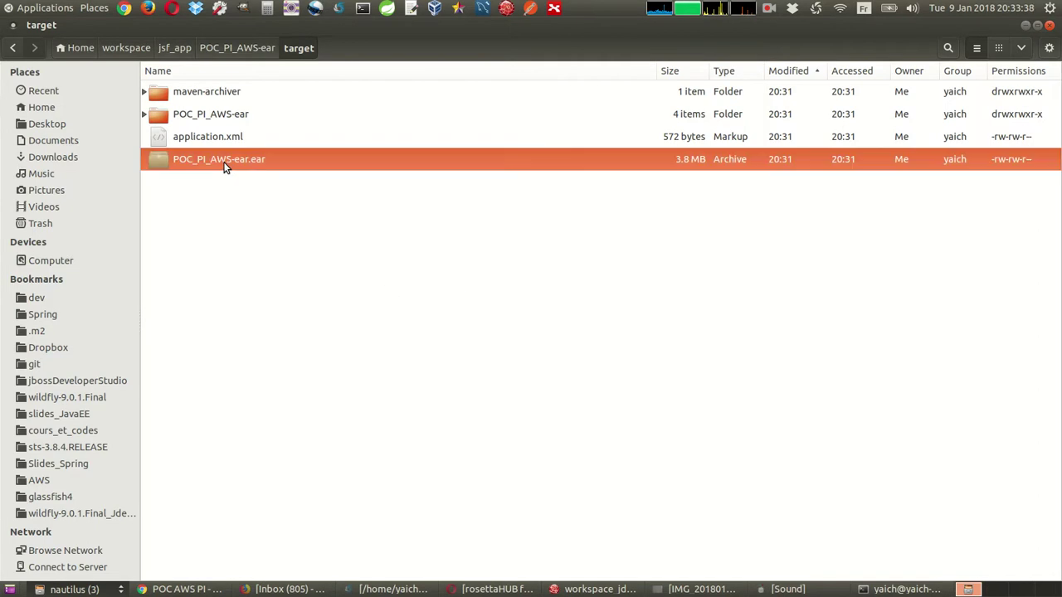
pyautogui.click(69, 589)
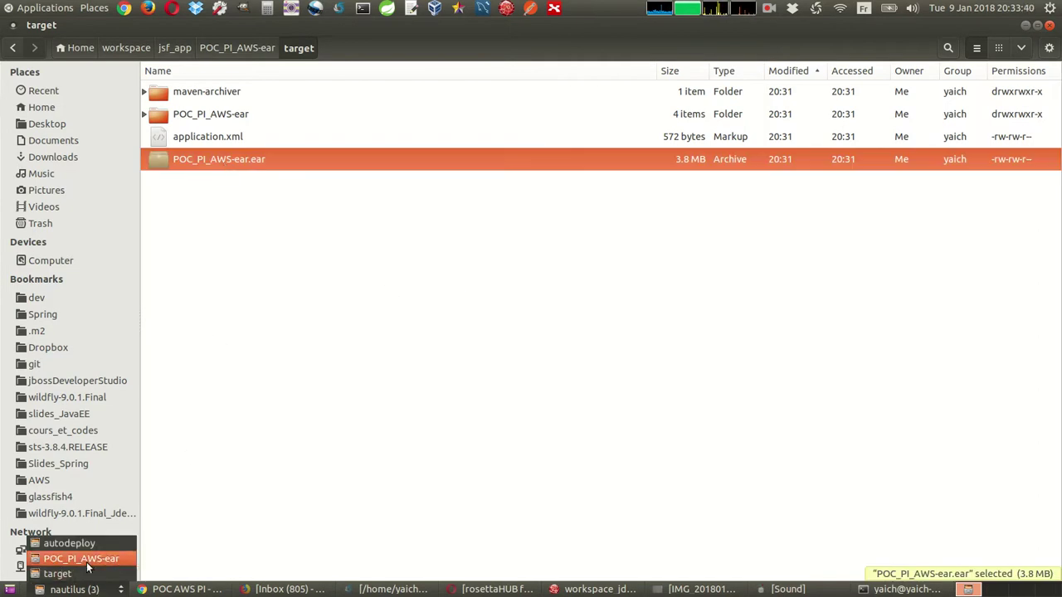
pyautogui.click(66, 544)
pyautogui.hotkey('ctrl', 'v')
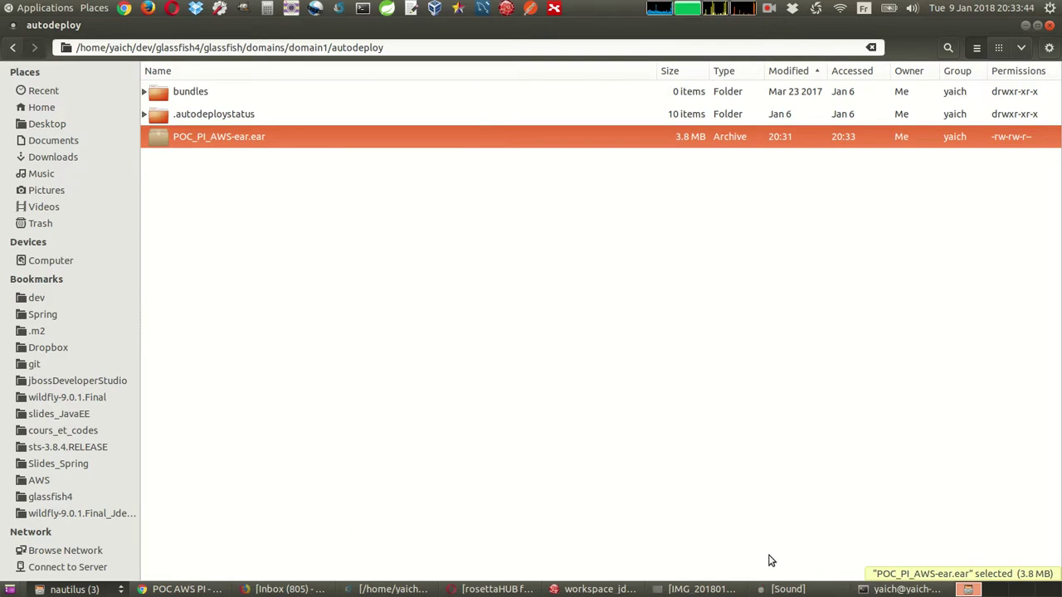
# Check the terminal's start-domain output and return to the autodeploy folder listing.
pyautogui.click(904, 588)
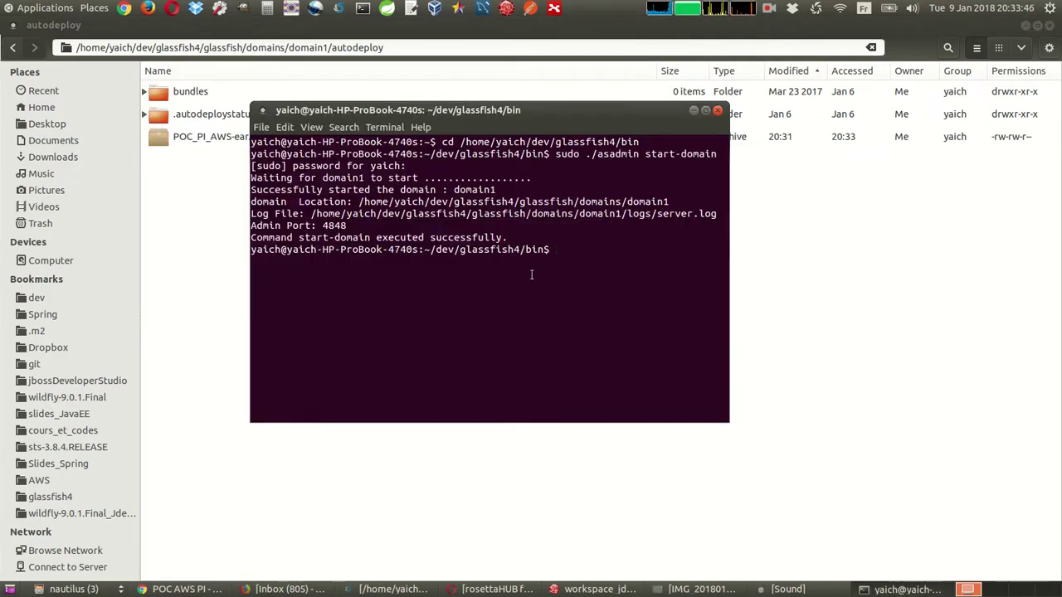
pyautogui.moveTo(455, 110); pyautogui.dragTo(629, 127)
pyautogui.click(243, 190)
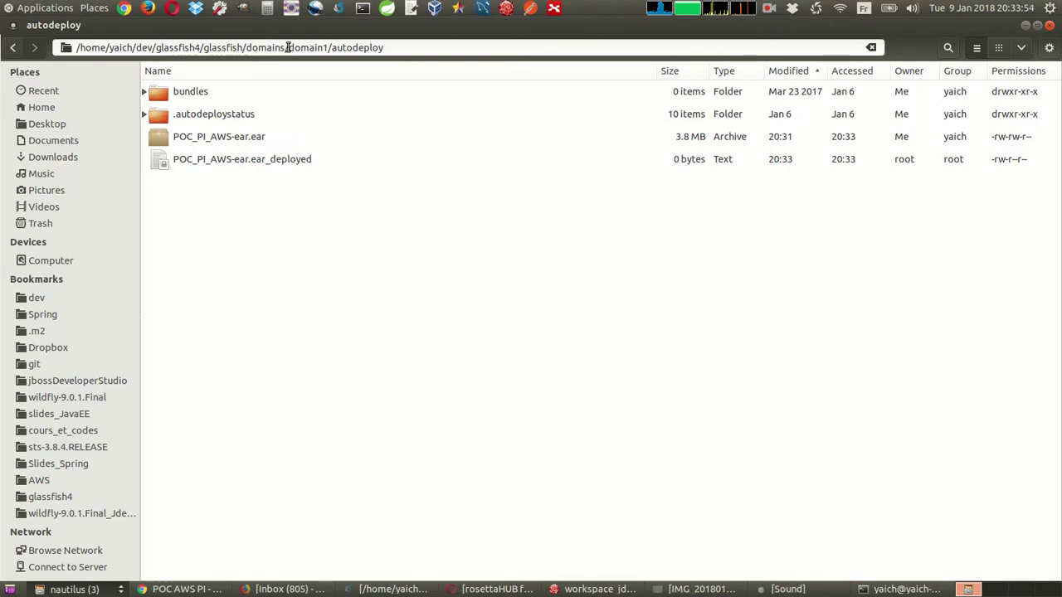
# Shorten the autodeploy path to reach the glassfish4/glassfish folder, and open its domains folder.
pyautogui.moveTo(288, 47); pyautogui.dragTo(544, 51)
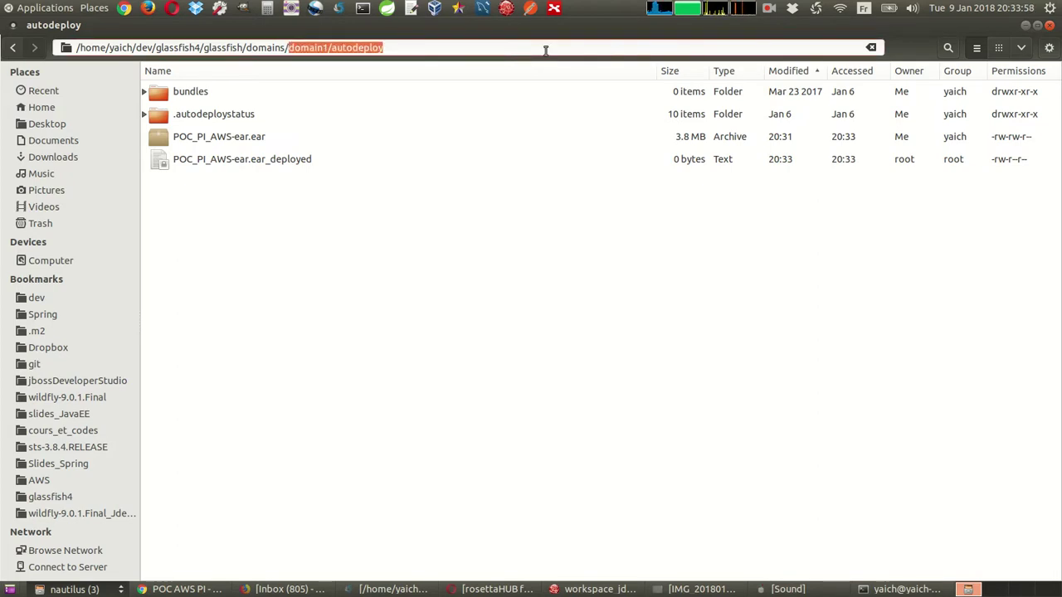
pyautogui.press('BackSpace')
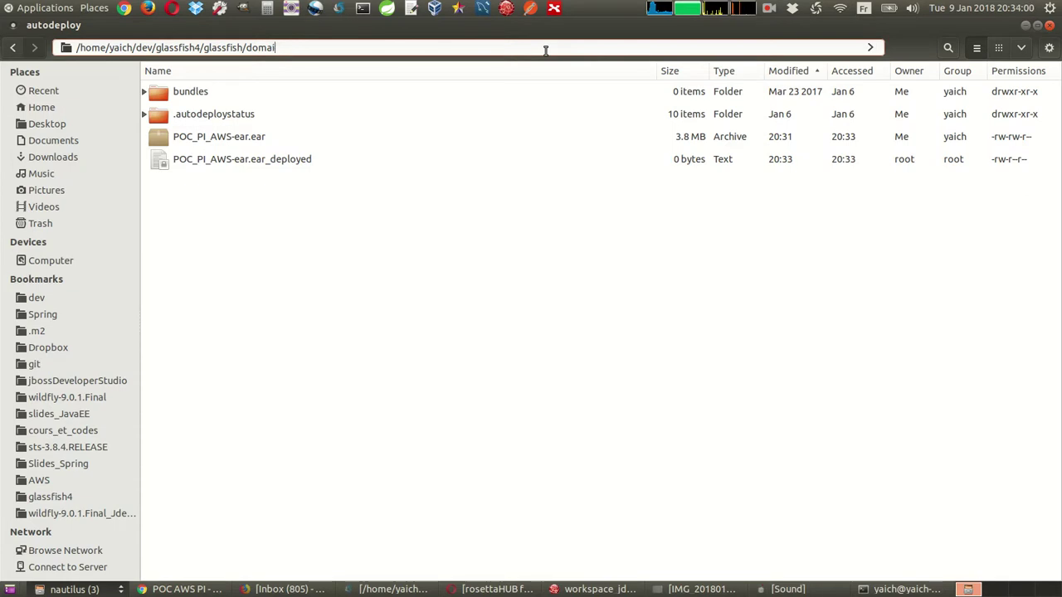
pyautogui.press('Return')
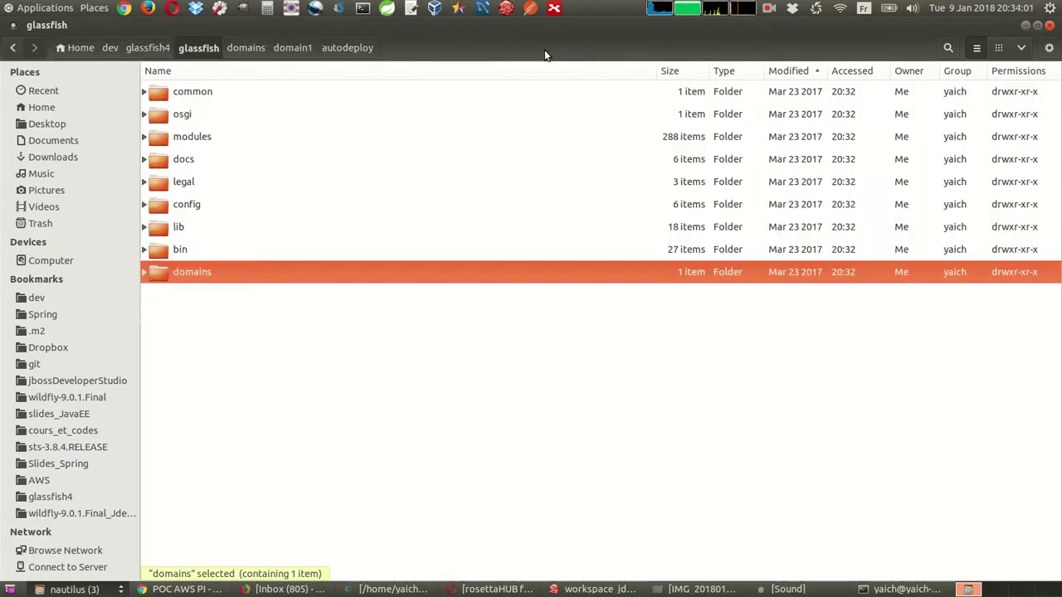
pyautogui.click(251, 203)
pyautogui.doubleClick(184, 272)
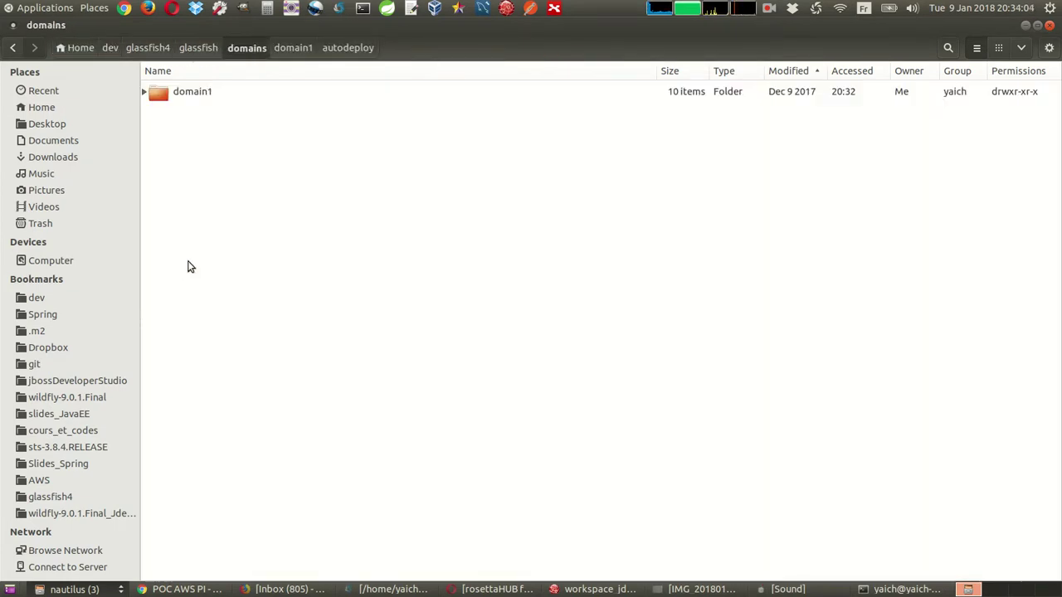
# Go back up to the glassfish4 folder and walk down through glassfish and domains into domain1.
pyautogui.click(199, 48)
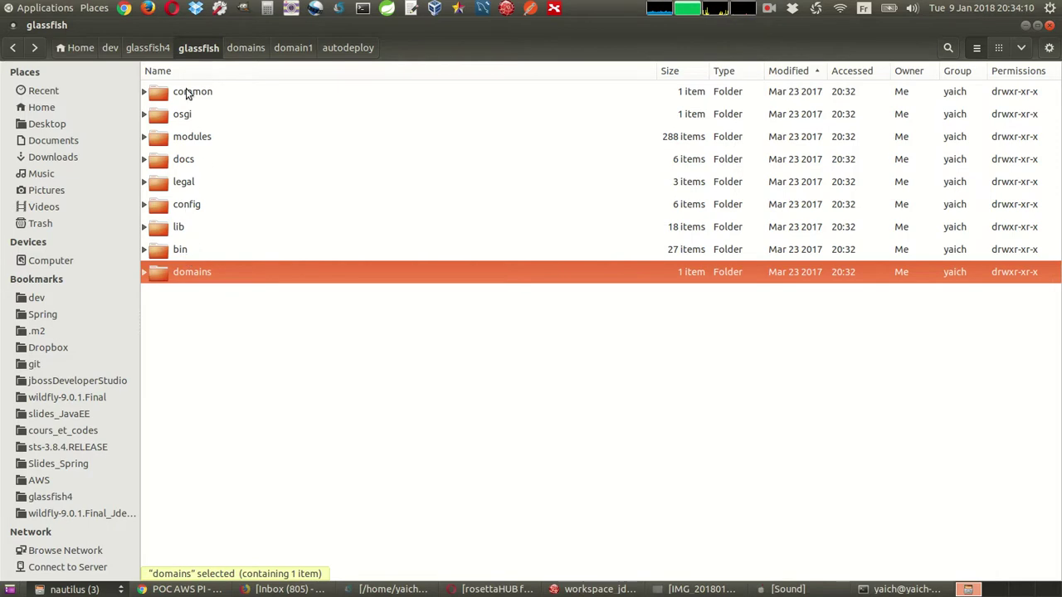
pyautogui.click(161, 48)
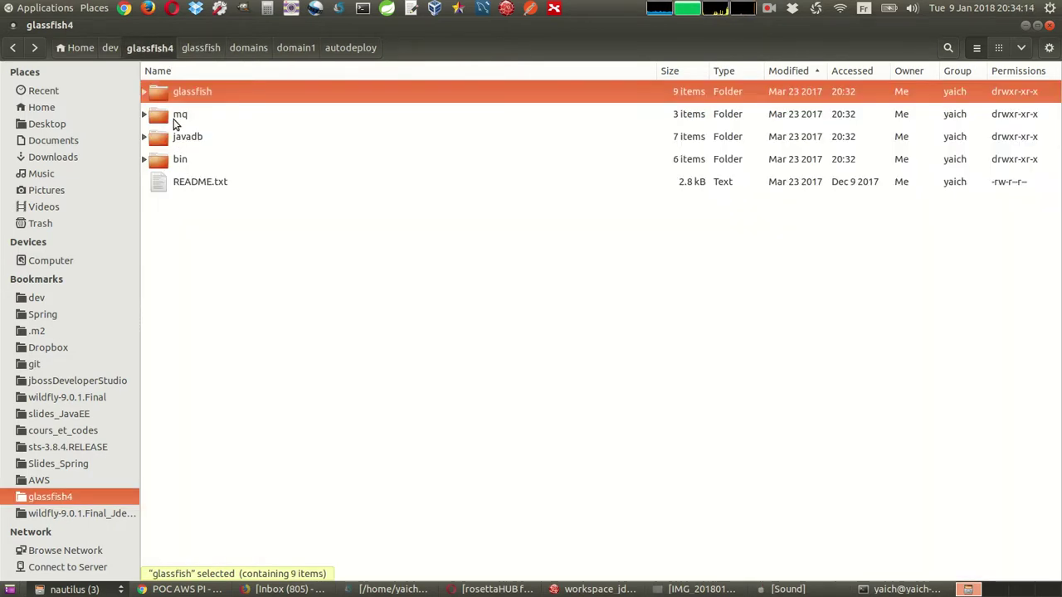
pyautogui.doubleClick(187, 91)
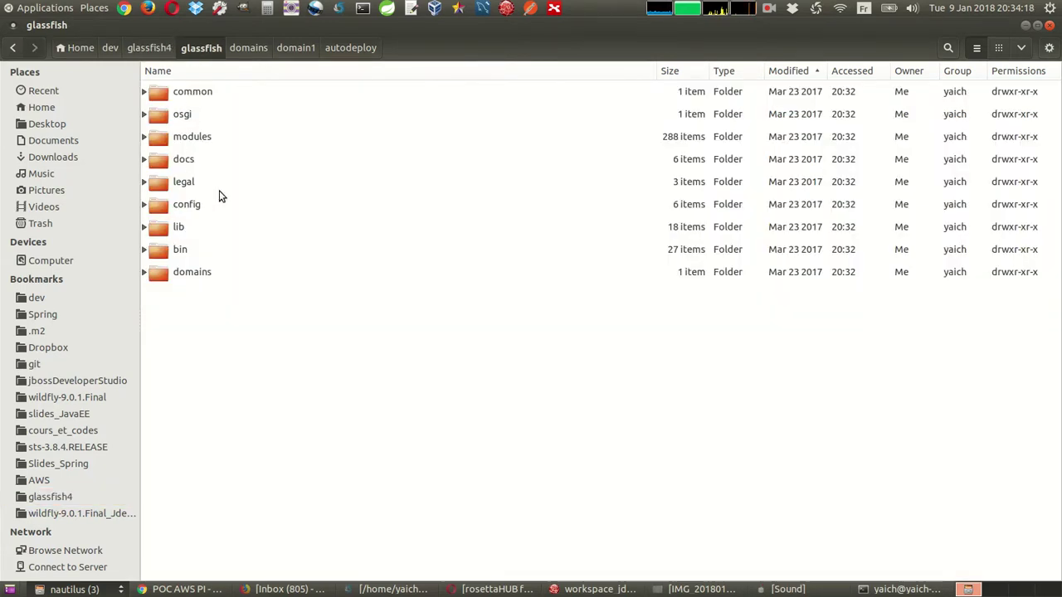
pyautogui.doubleClick(171, 270)
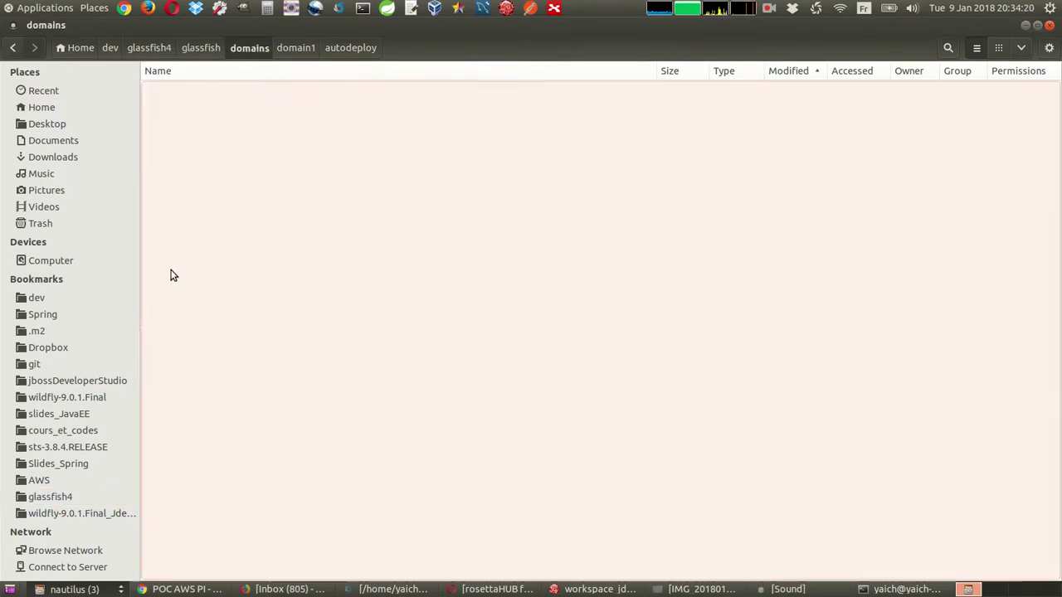
pyautogui.doubleClick(182, 94)
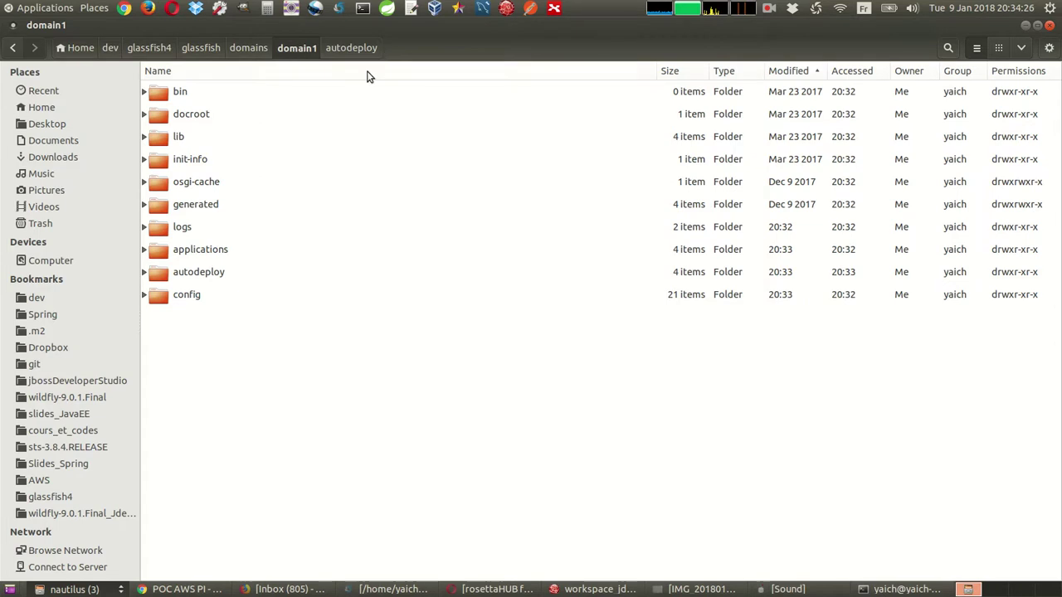
# Open server.log from domain1's logs folder in gedit and go to the end of the log.
pyautogui.doubleClick(181, 228)
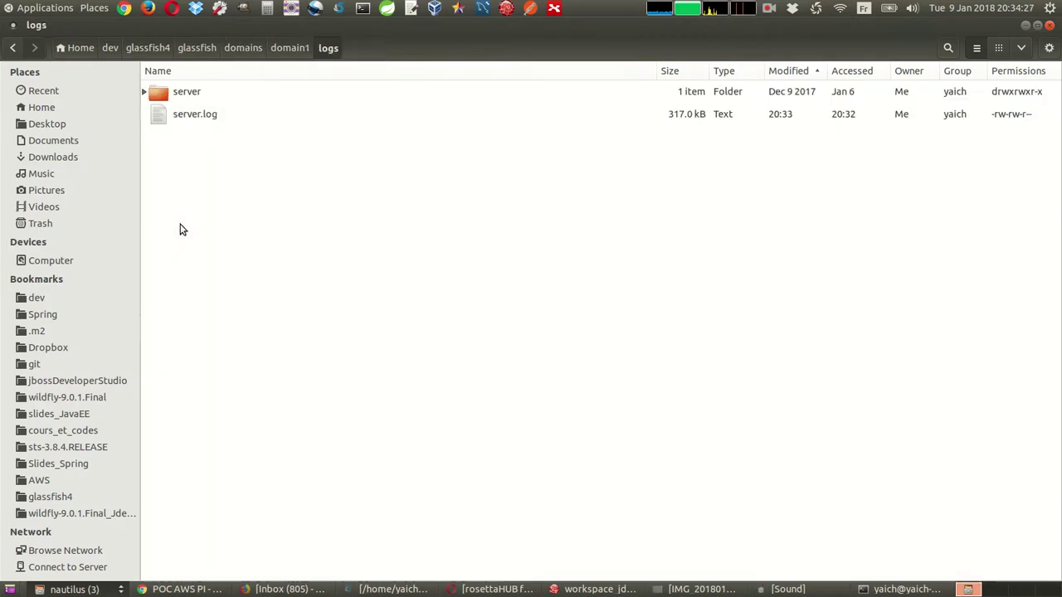
pyautogui.rightClick(195, 114)
pyautogui.click(224, 118)
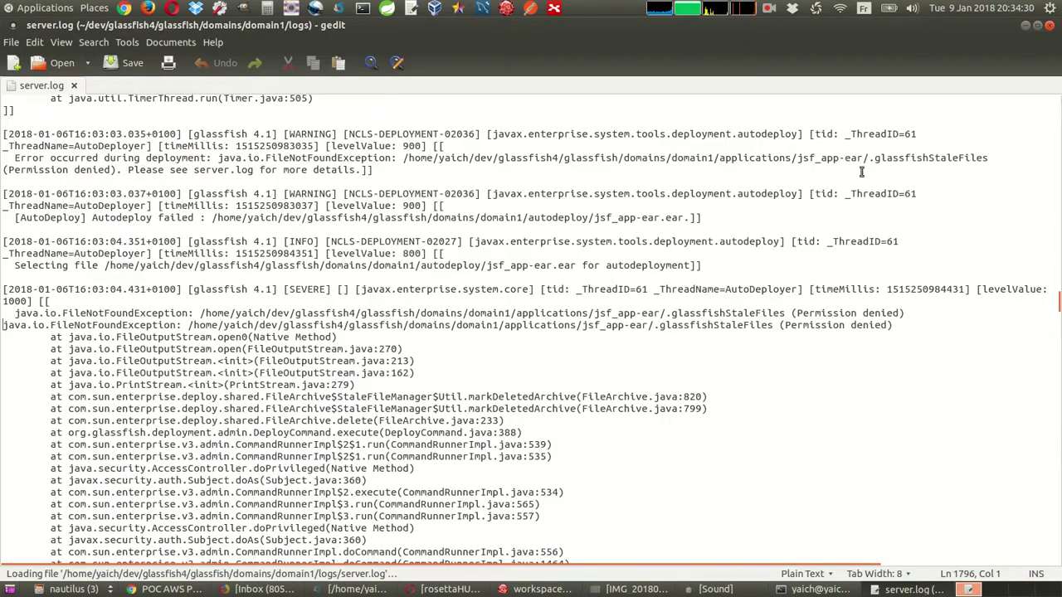
pyautogui.moveTo(1058, 130); pyautogui.dragTo(1053, 557)
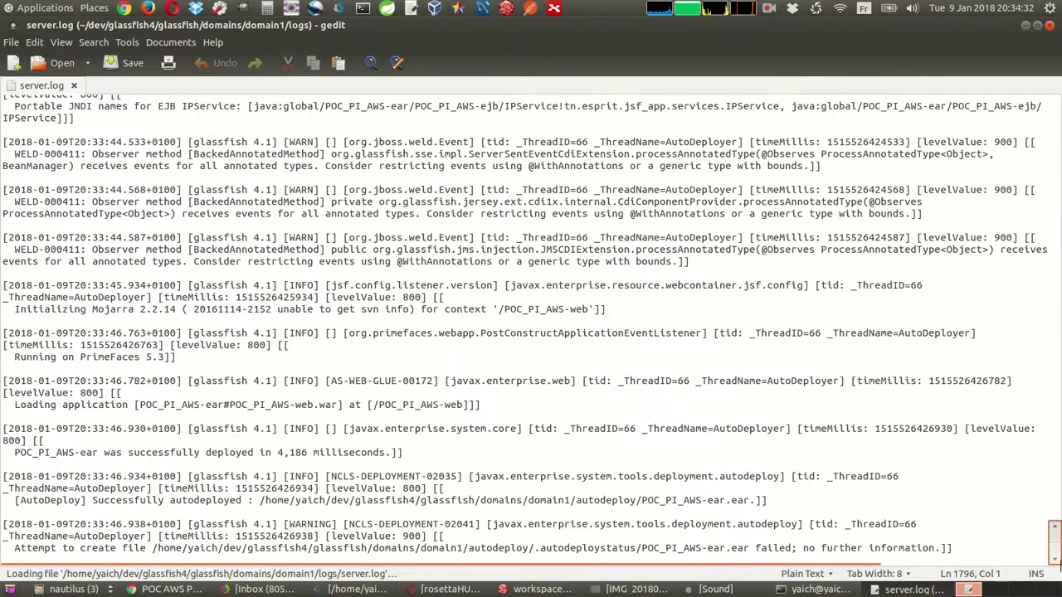
pyautogui.click(957, 551)
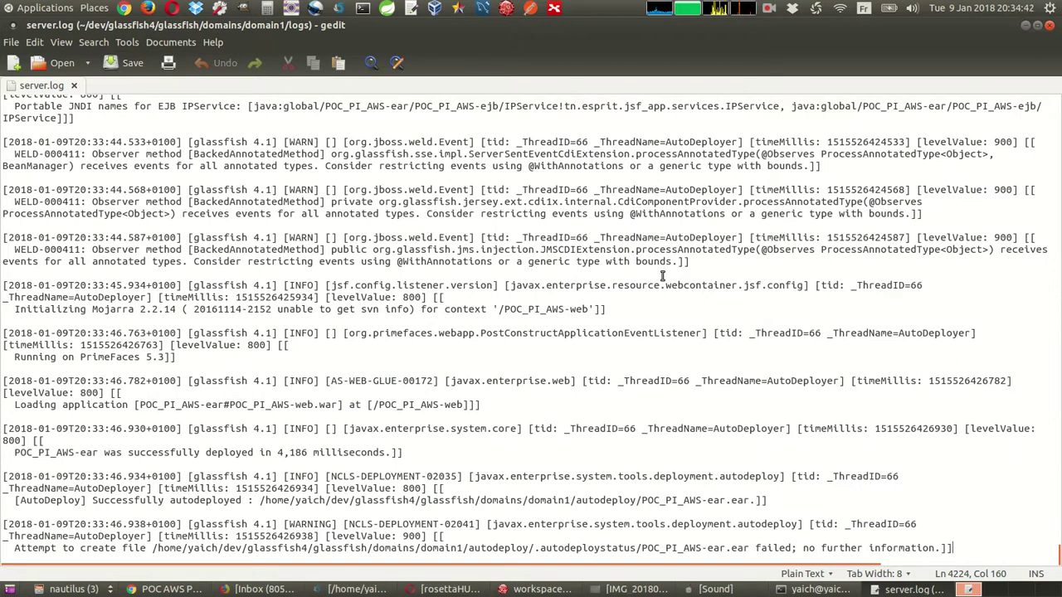
# Examine the log's final AutoDeployer entries, highlighting the entry time, the autodeploy message and the POC_PI_AWS-ear deployment line.
pyautogui.moveTo(105, 477); pyautogui.dragTo(74, 477)
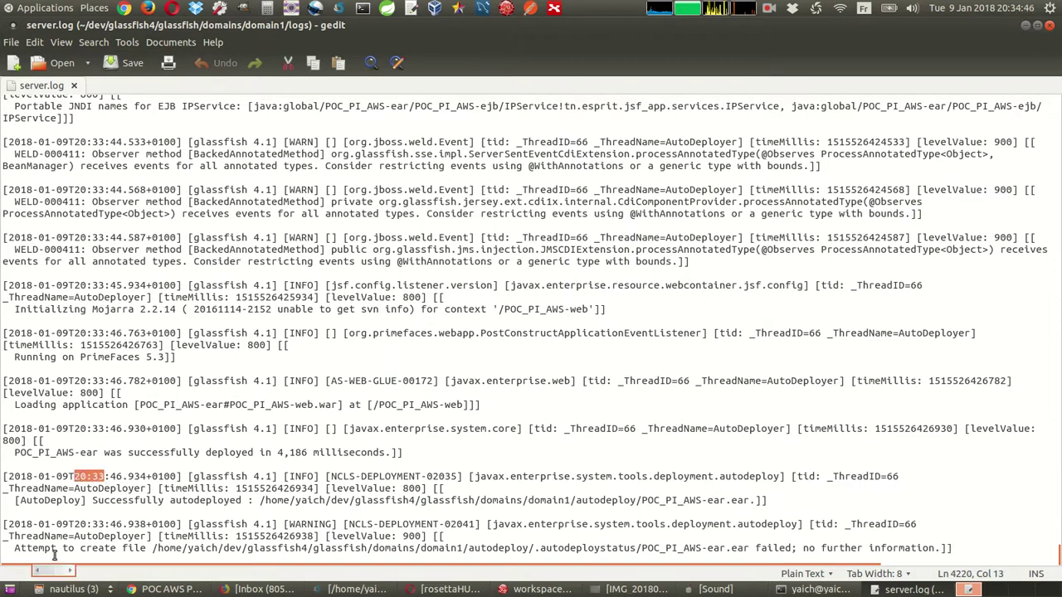
pyautogui.tripleClick(419, 477)
pyautogui.click(404, 511)
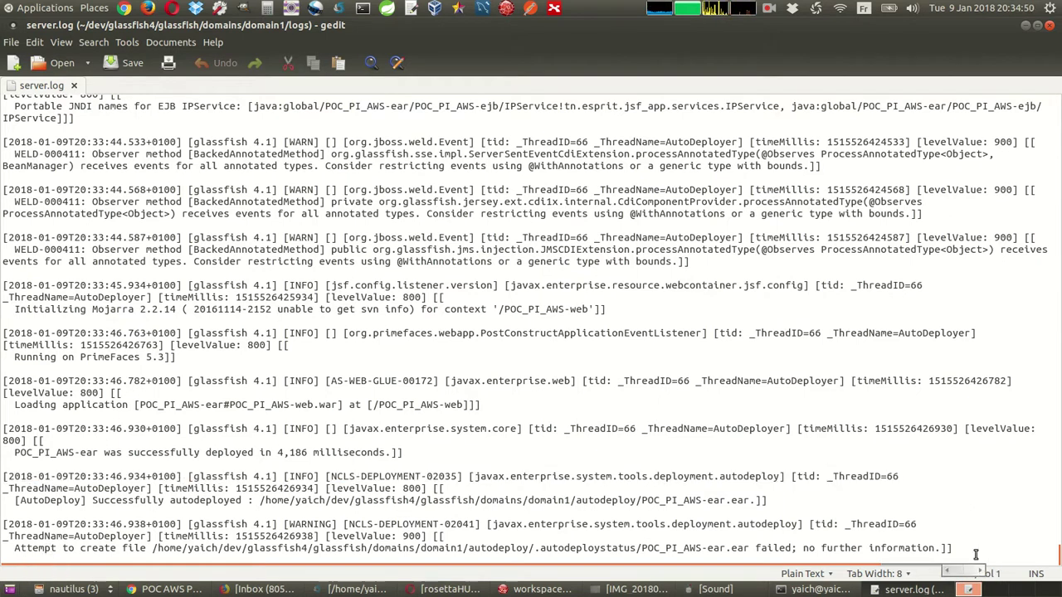
pyautogui.moveTo(956, 547); pyautogui.dragTo(463, 477)
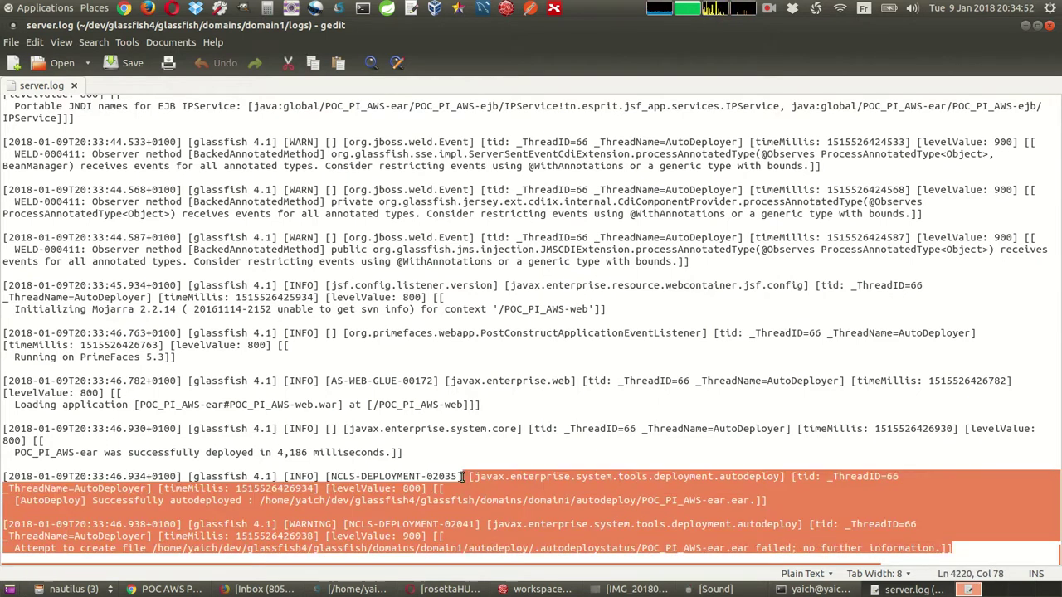
pyautogui.click(695, 501)
pyautogui.tripleClick(695, 500)
pyautogui.click(723, 500)
pyautogui.scroll(2, 592, 456)
pyautogui.scroll(-2, 592, 457)
pyautogui.tripleClick(163, 455)
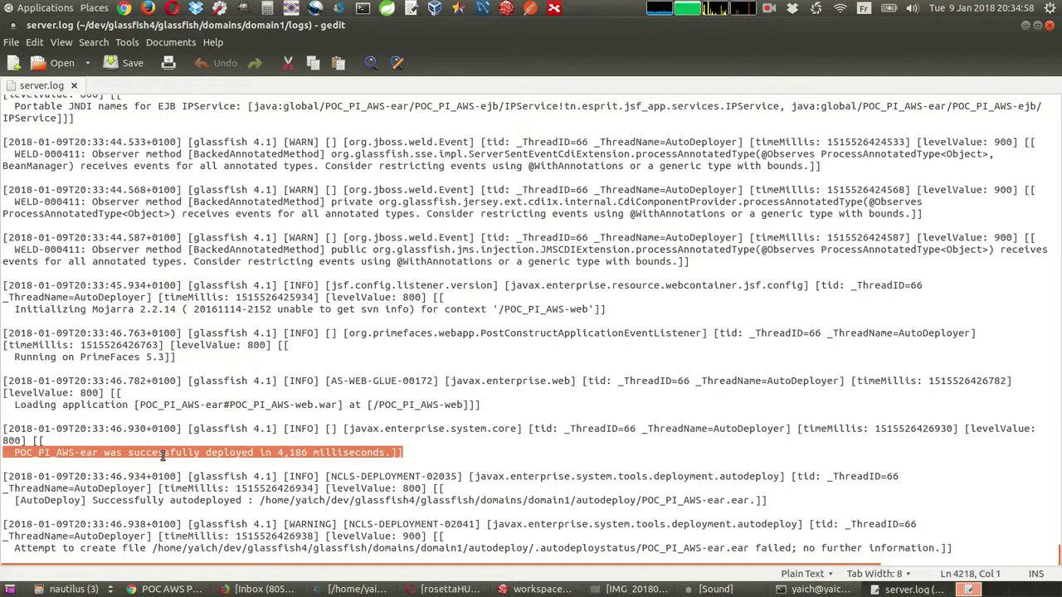
# Highlight the log entry reporting the POC_PI_AWS-ear deployment once more and clear the selection.
pyautogui.click(421, 452)
pyautogui.moveTo(439, 452); pyautogui.dragTo(241, 422)
pyautogui.click(241, 422)
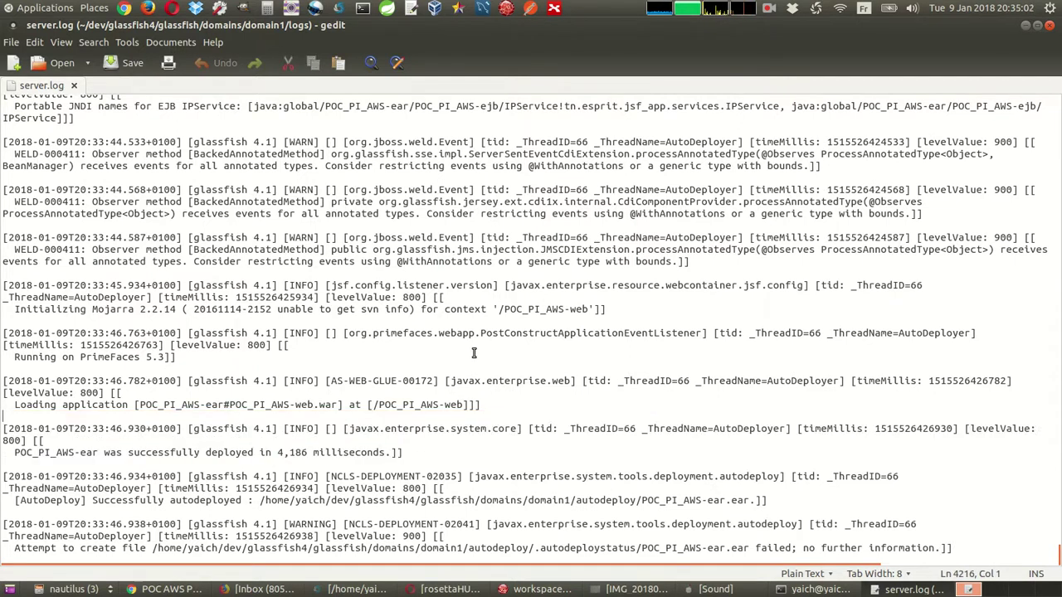
# Switch to Chrome, find the tab with the localhost:8080 version of the POC page and copy its address.
pyautogui.hotkey('alt', 'Tab')
pyautogui.click(416, 338)
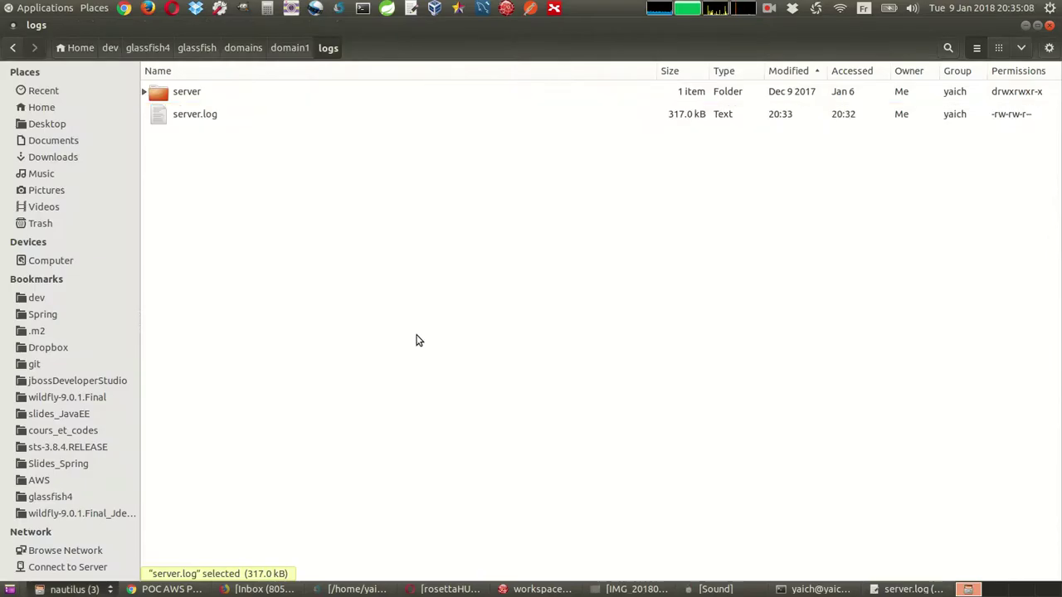
pyautogui.click(166, 589)
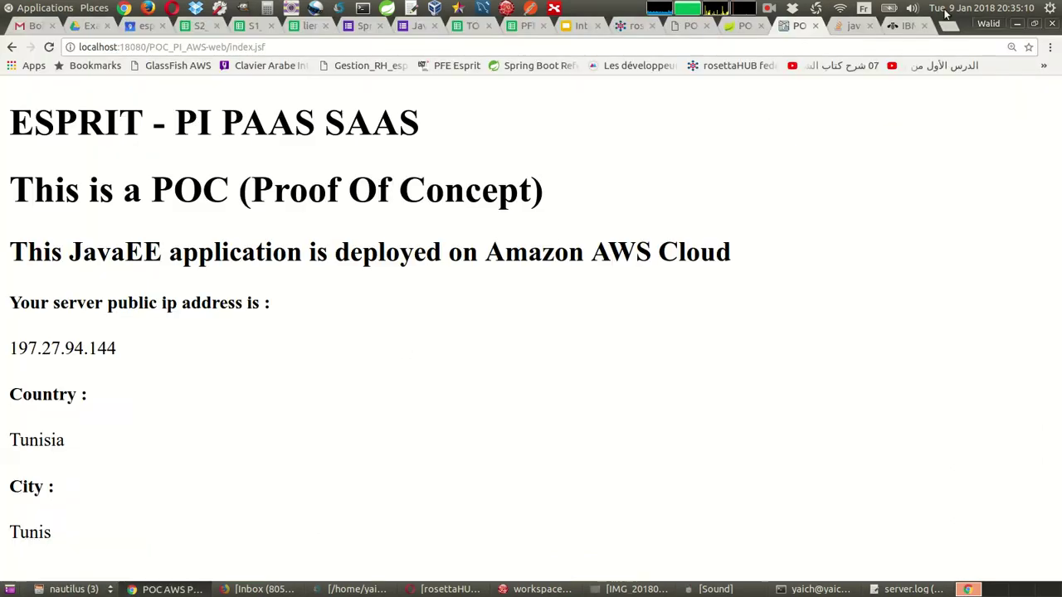
pyautogui.click(849, 31)
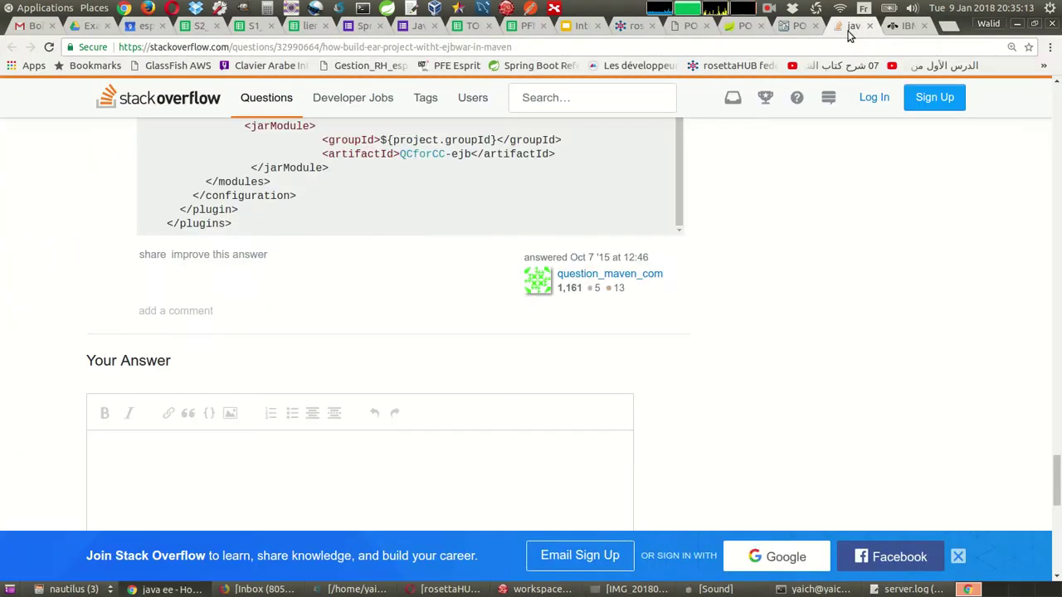
pyautogui.click(894, 31)
pyautogui.click(741, 26)
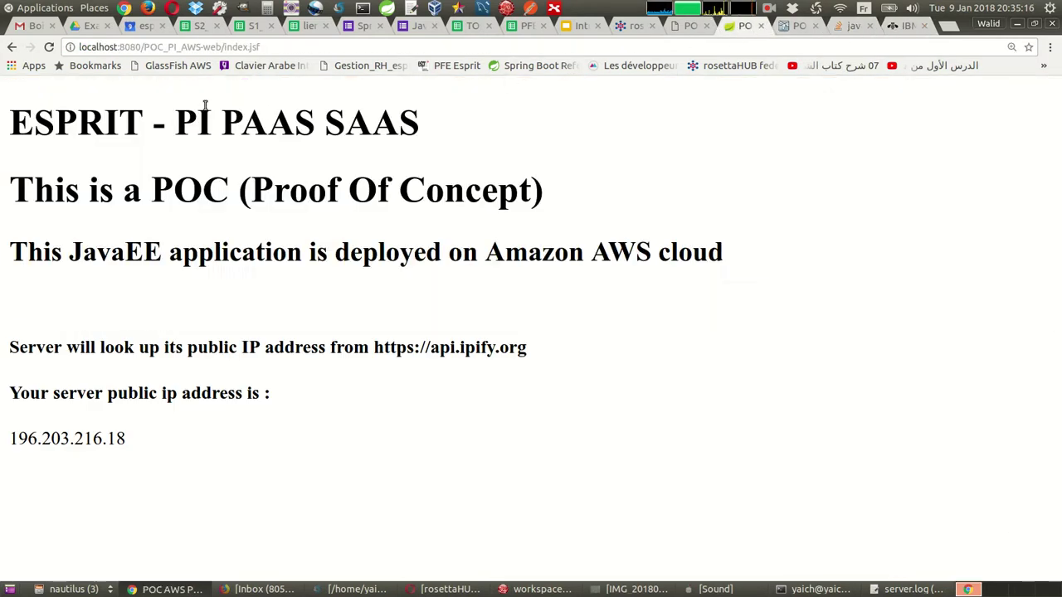
pyautogui.click(186, 47)
pyautogui.hotkey('ctrl', 'c')
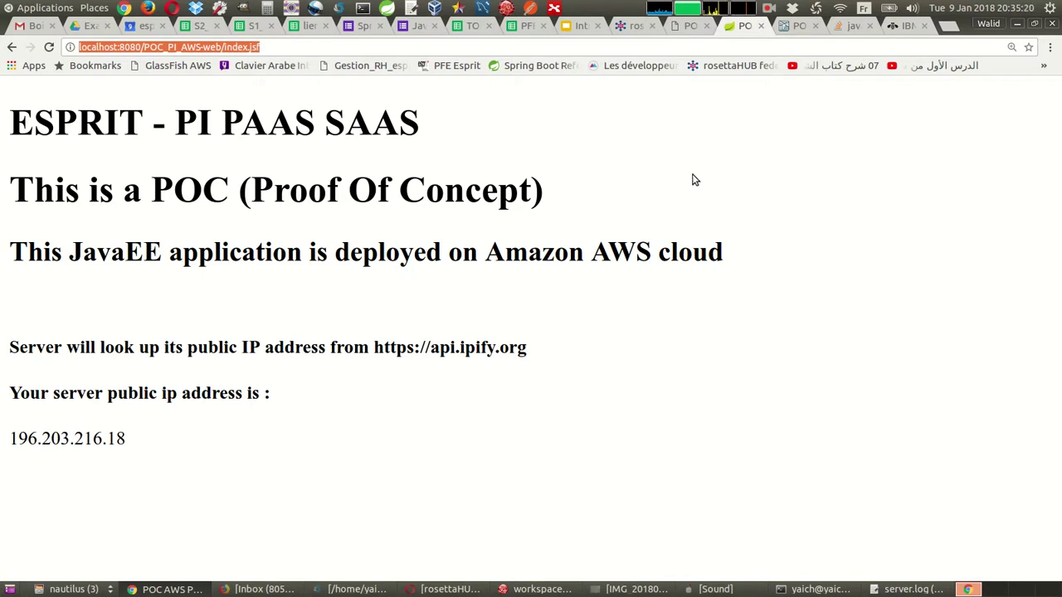
# Load the copied address localhost:8080/POC_PI_AWS-web/index.jsf in a new incognito window.
pyautogui.click(1049, 48)
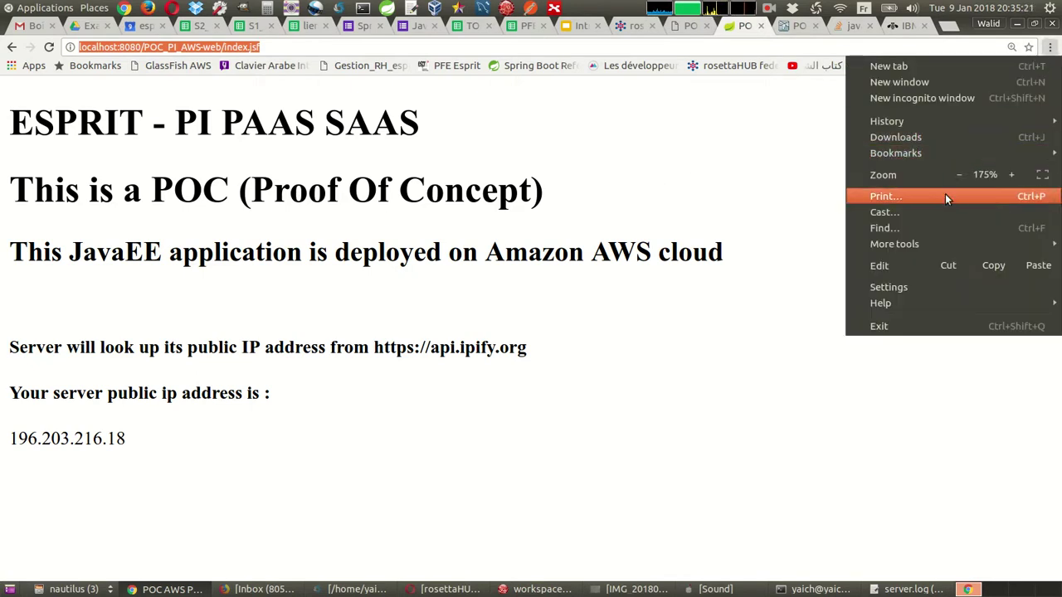
pyautogui.click(939, 97)
pyautogui.hotkey('ctrl', 'v')
pyautogui.press('Return')
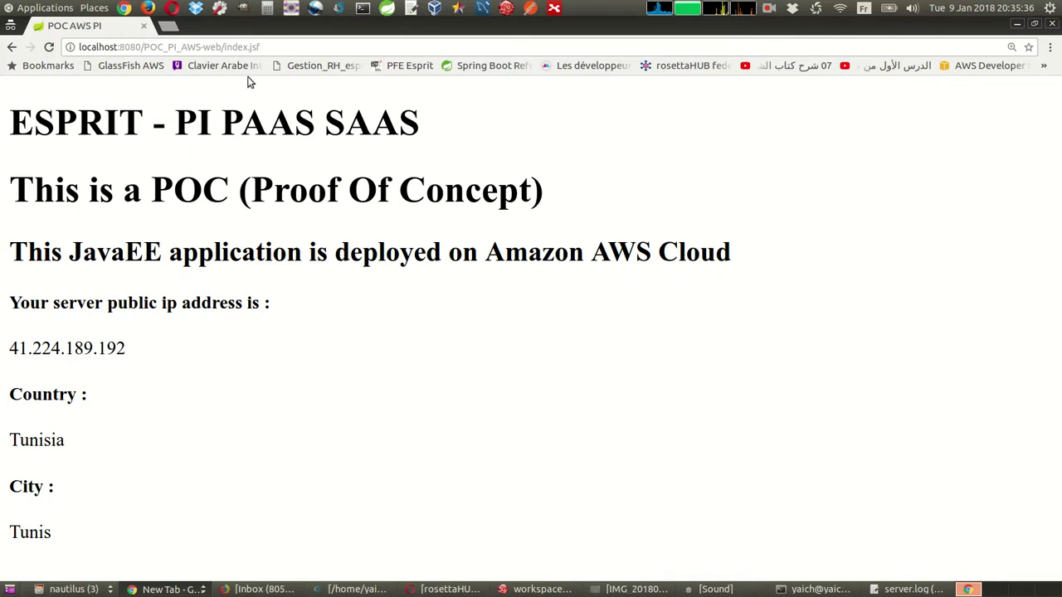
# Search for "my ip address" in a new tab, open the whatismyipaddress.com result and highlight the IP address it gives.
pyautogui.click(170, 27)
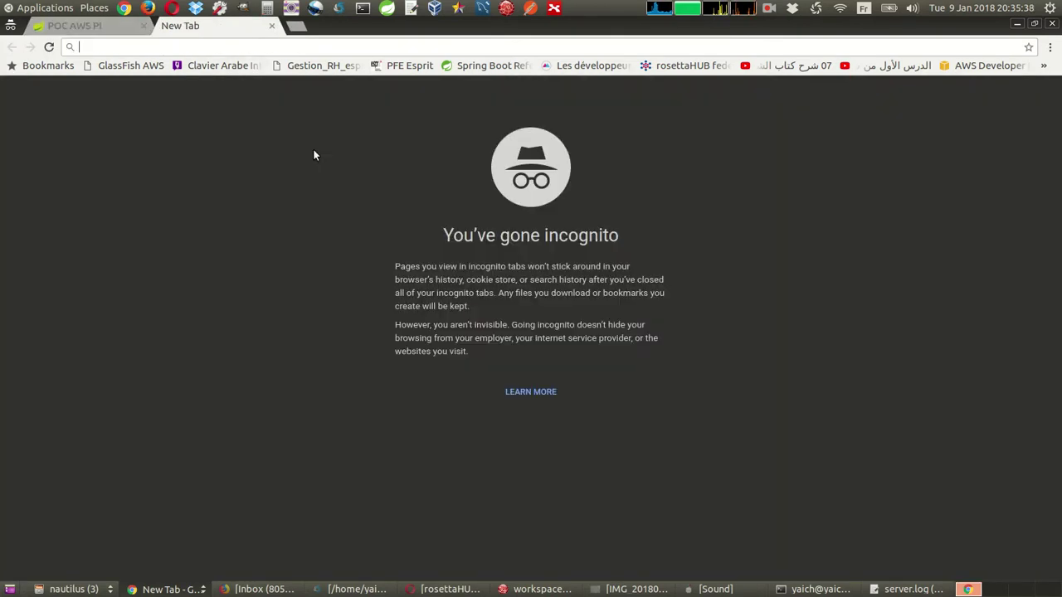
pyautogui.write('my i')
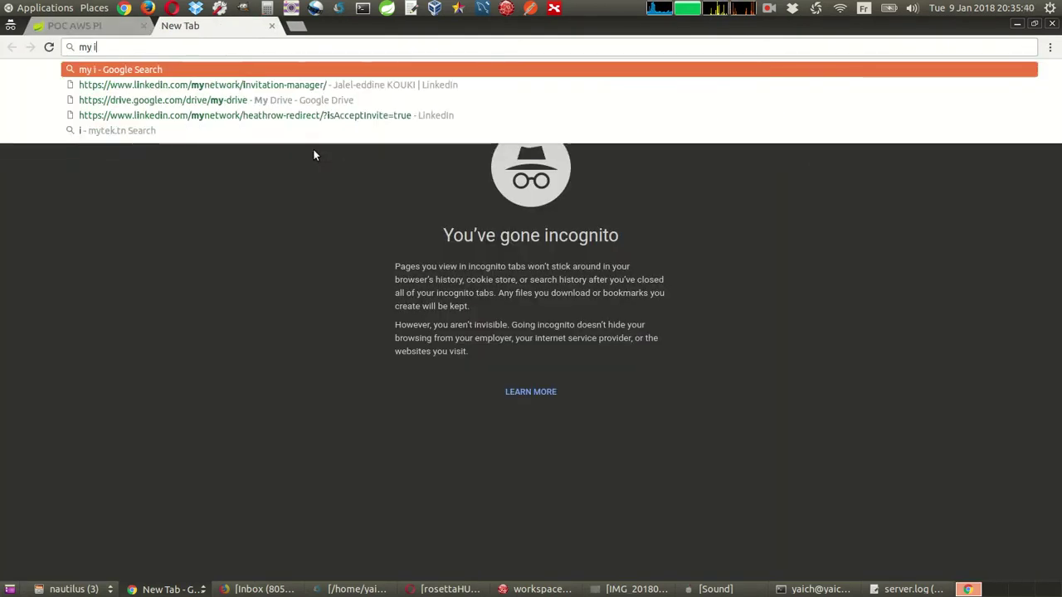
pyautogui.write('p address')
pyautogui.press('Return')
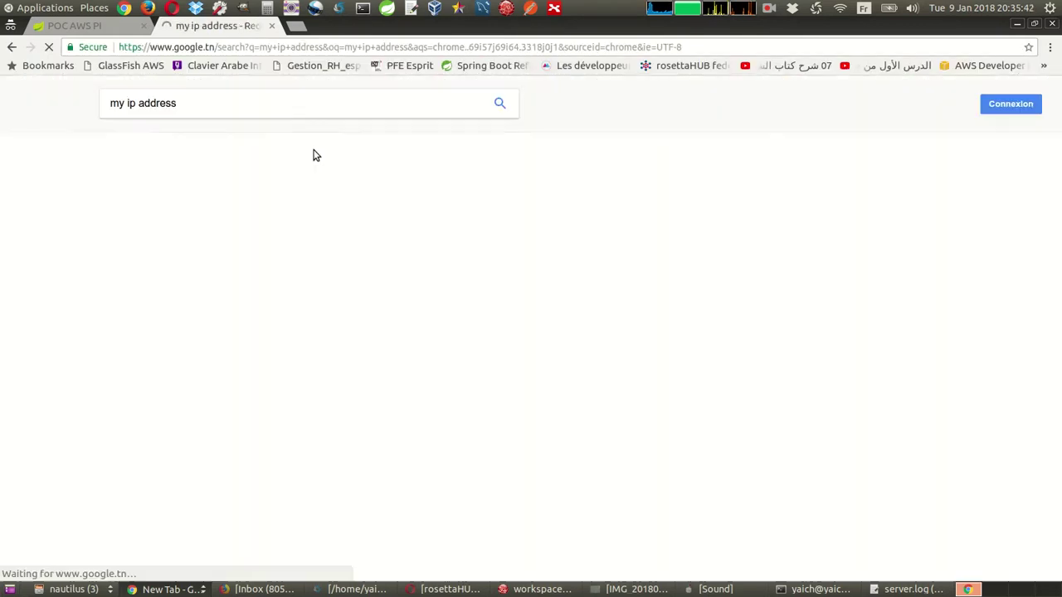
pyautogui.click(213, 221)
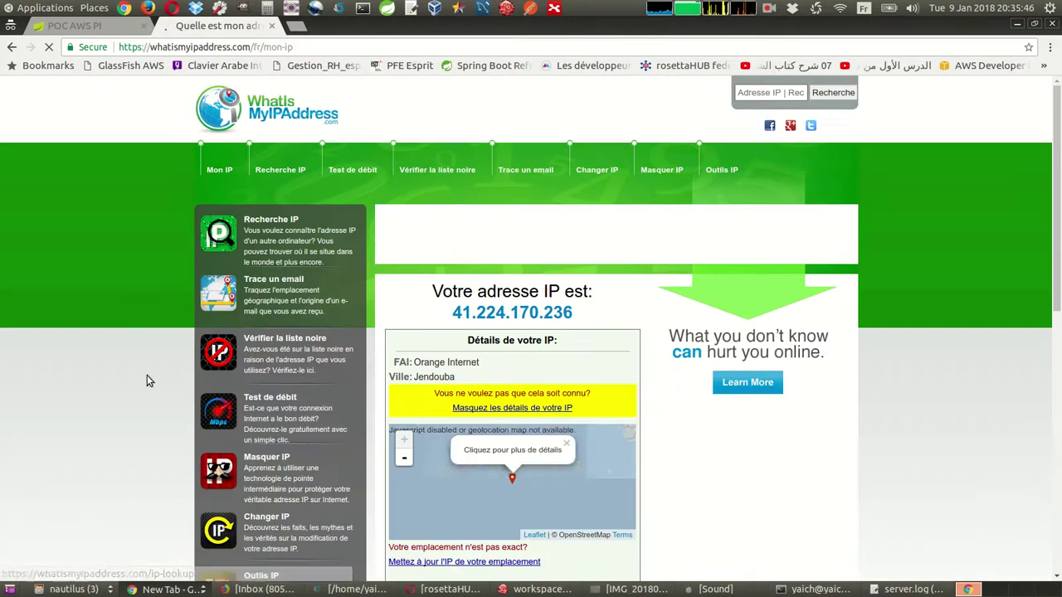
pyautogui.doubleClick(479, 310)
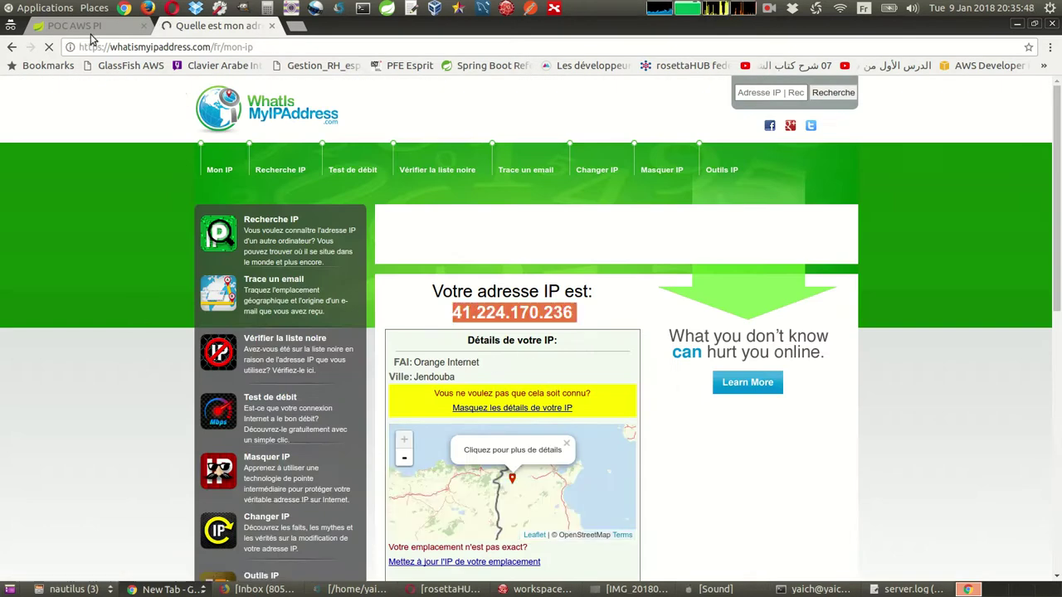
# Compare with the server public IP on the POC AWS PI page and close the whatismyipaddress.com tab.
pyautogui.click(79, 25)
pyautogui.doubleClick(68, 348)
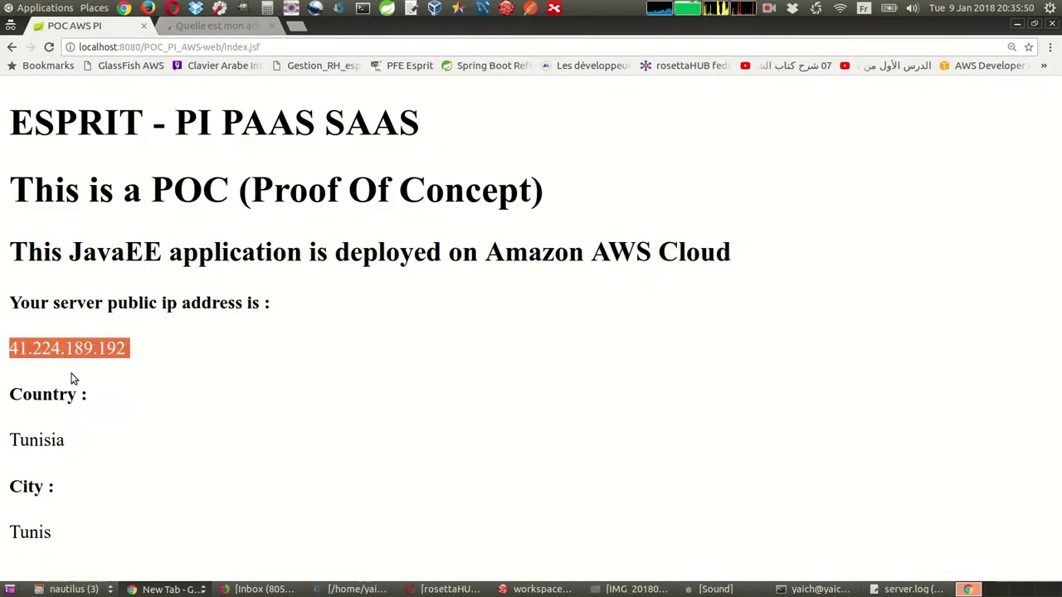
pyautogui.click(214, 26)
pyautogui.click(272, 26)
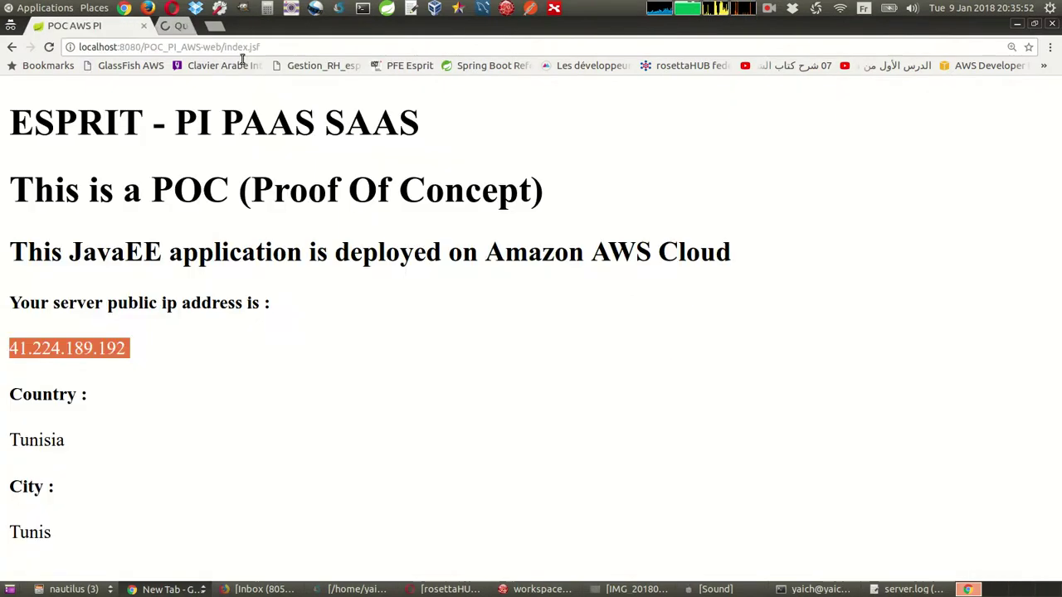
pyautogui.click(394, 369)
pyautogui.hotkey('alt', 'Tab')
pyautogui.hotkey('alt', 'Tab')
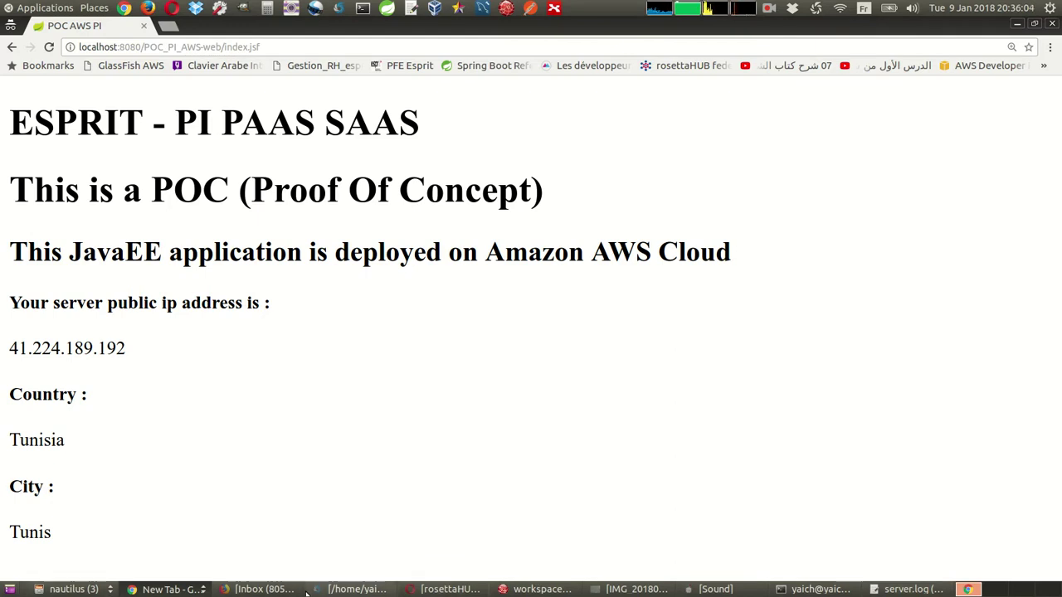
# Switch to the rosettaHUB federation console in Opera, enter the AWS console from it and open the Elastic Beanstalk service.
pyautogui.click(259, 589)
pyautogui.click(452, 589)
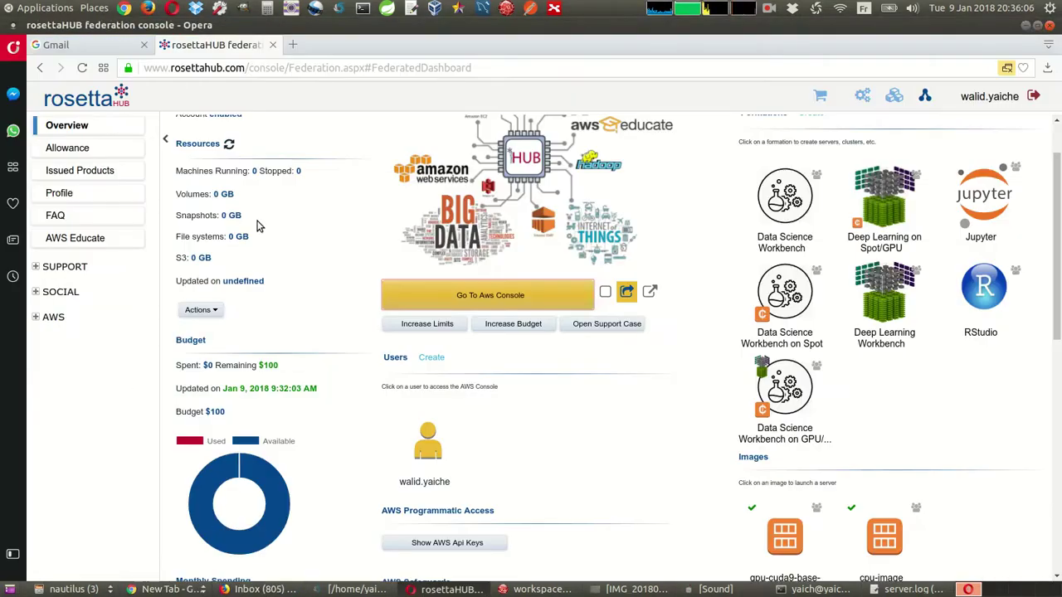
pyautogui.scroll(2, 231, 166)
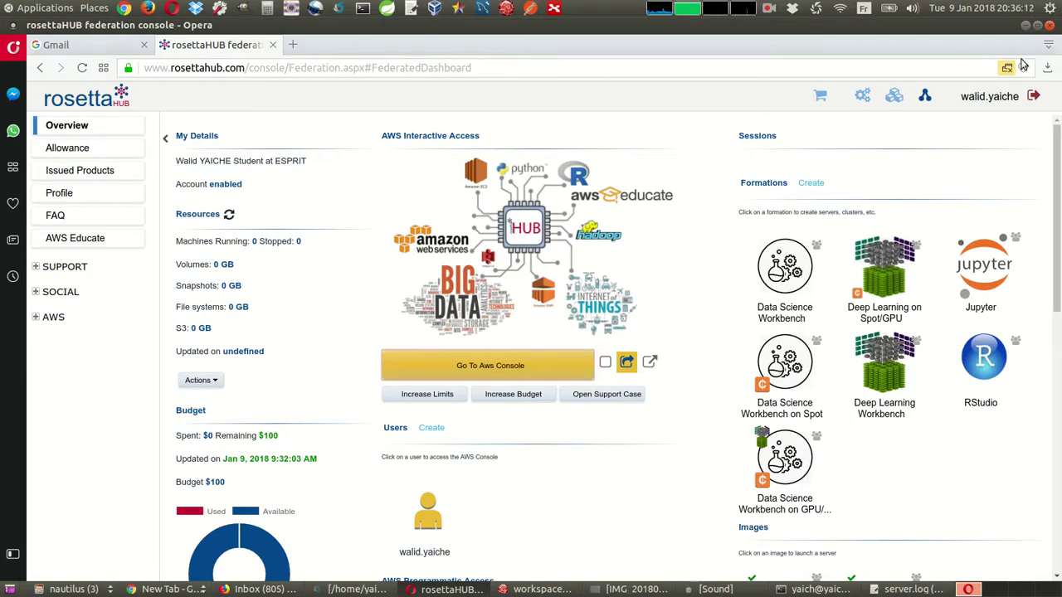
pyautogui.click(462, 368)
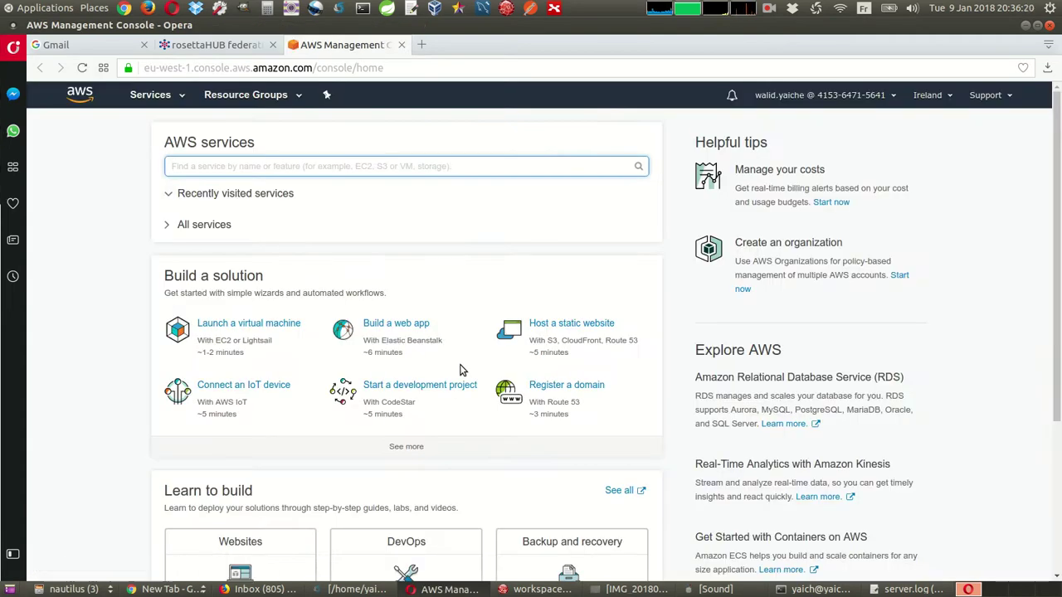
pyautogui.write('elastic bean')
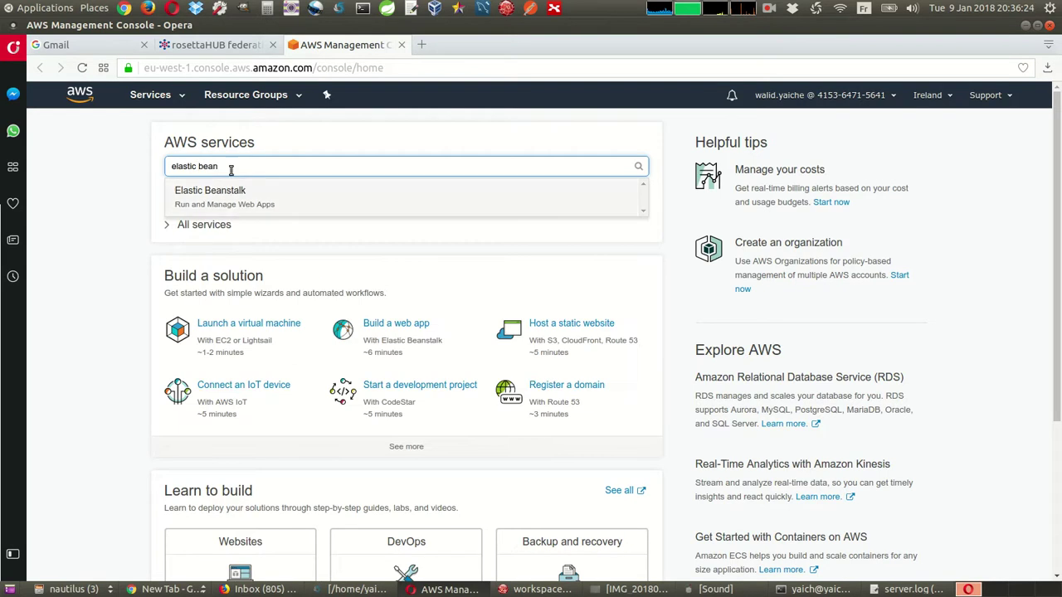
pyautogui.click(233, 205)
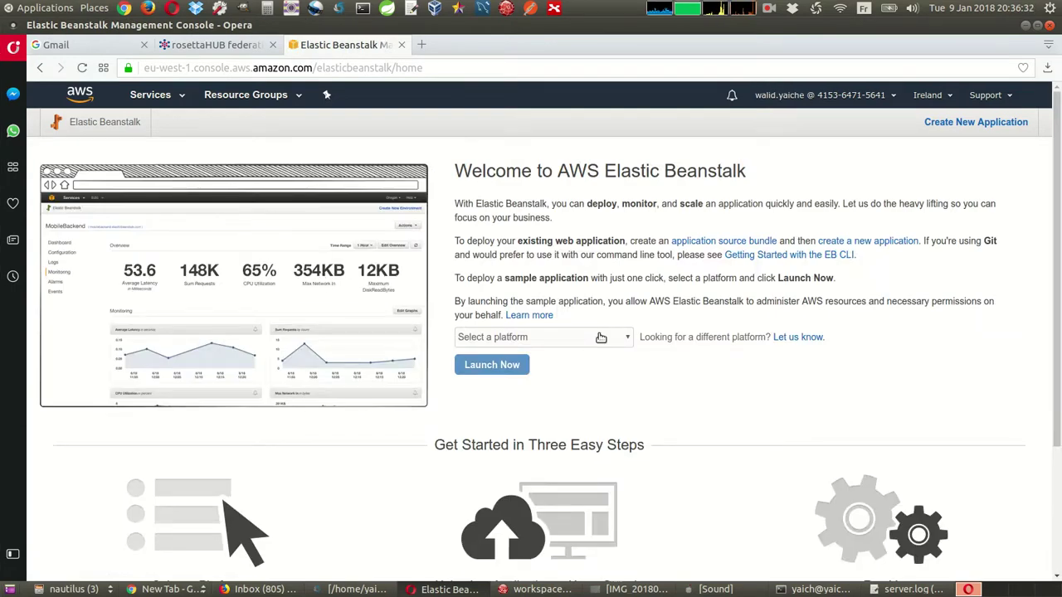
# Create a new Elastic Beanstalk application named AWS POC ARCTIC without adding an environment.
pyautogui.click(988, 125)
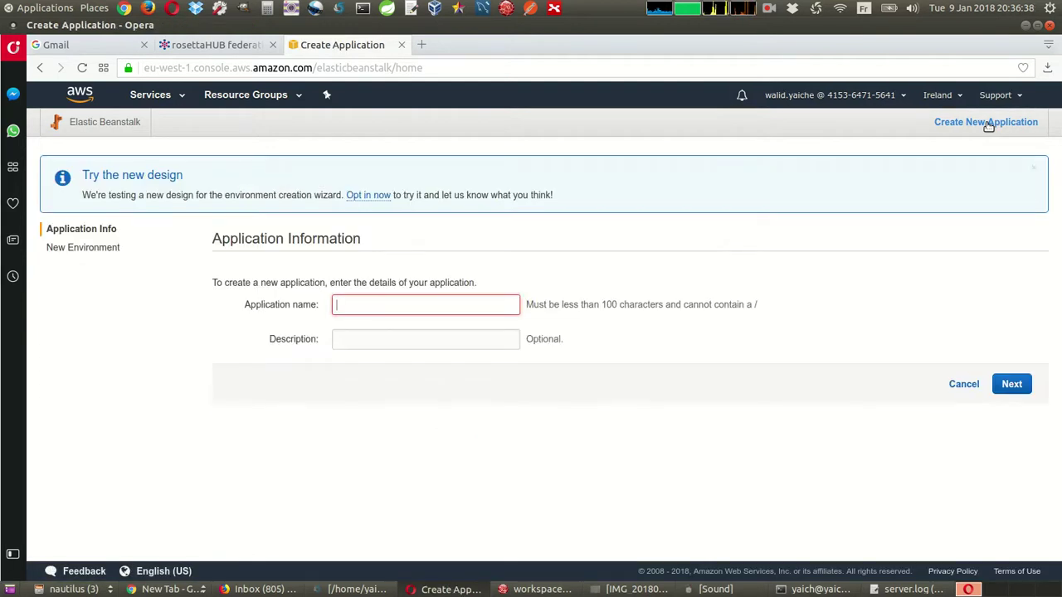
pyautogui.write('AWS ')
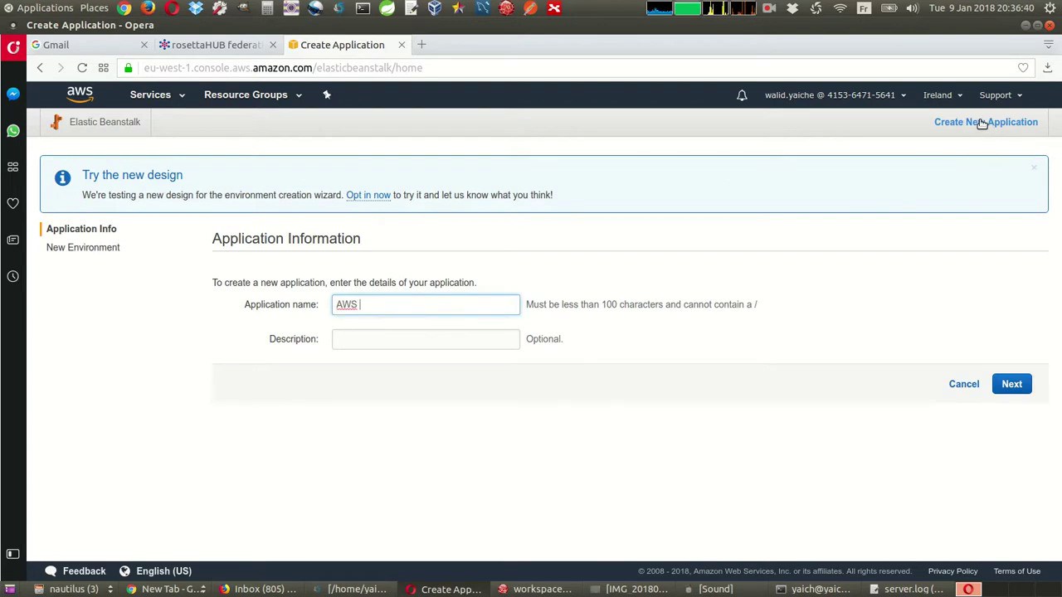
pyautogui.write('POC A')
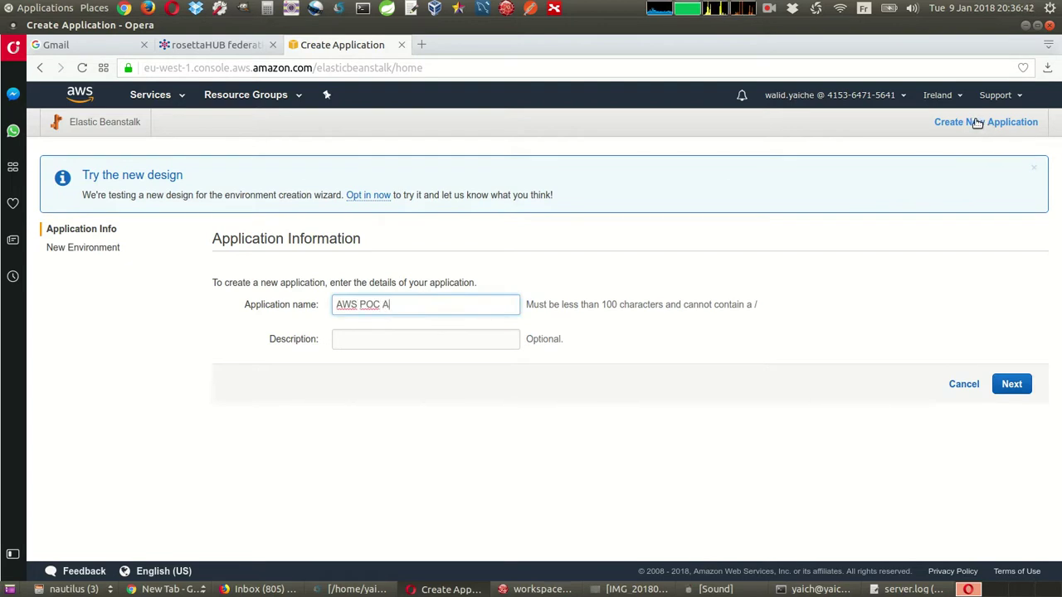
pyautogui.write('RCTIC')
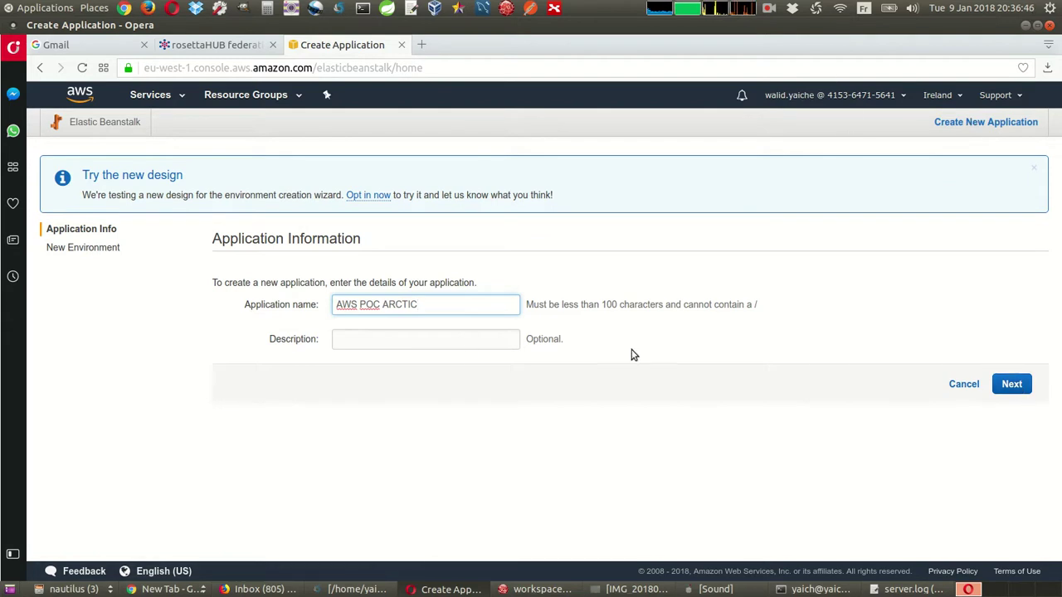
pyautogui.click(1026, 385)
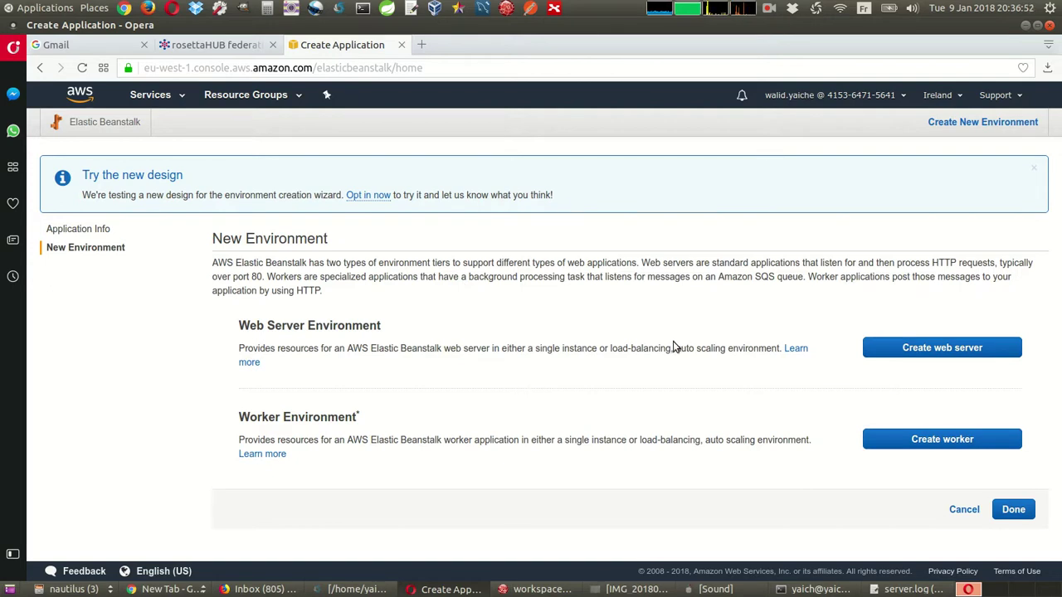
pyautogui.click(1013, 510)
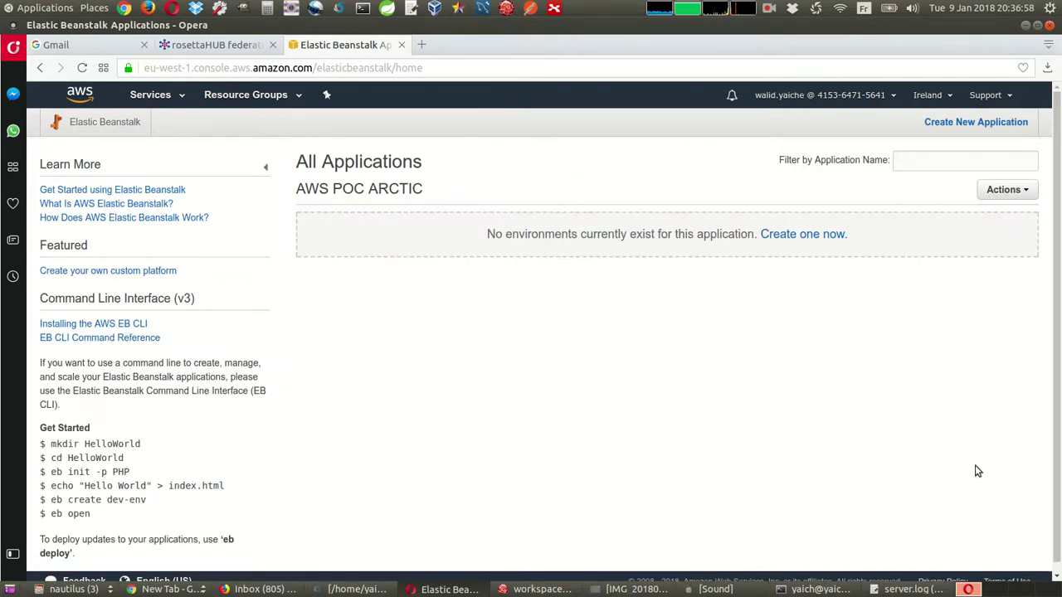
# Start a new web server environment for AWS POC ARCTIC and choose GlassFish as its predefined configuration.
pyautogui.click(1022, 190)
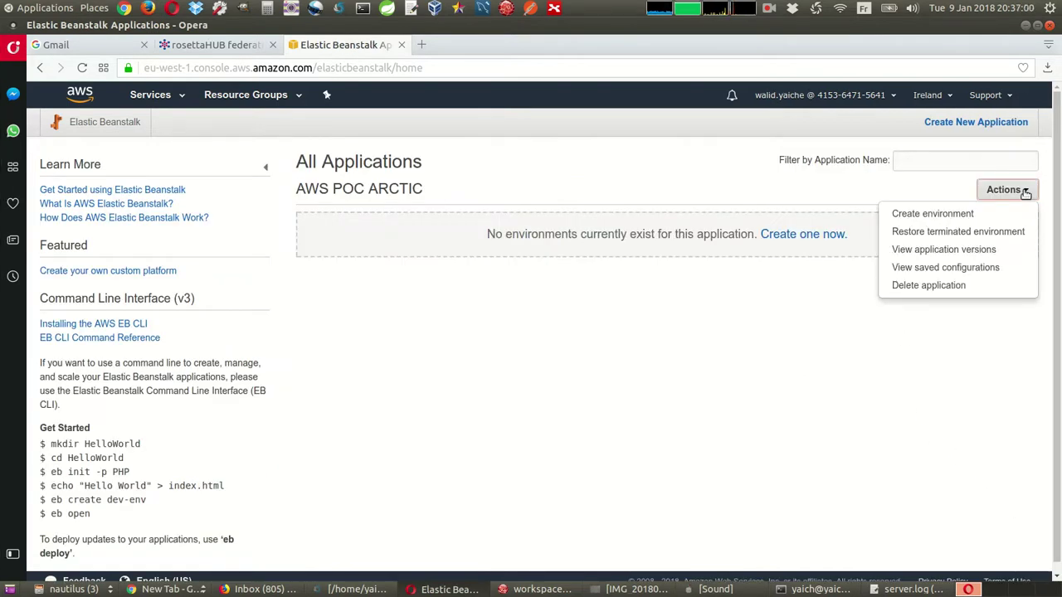
pyautogui.click(974, 215)
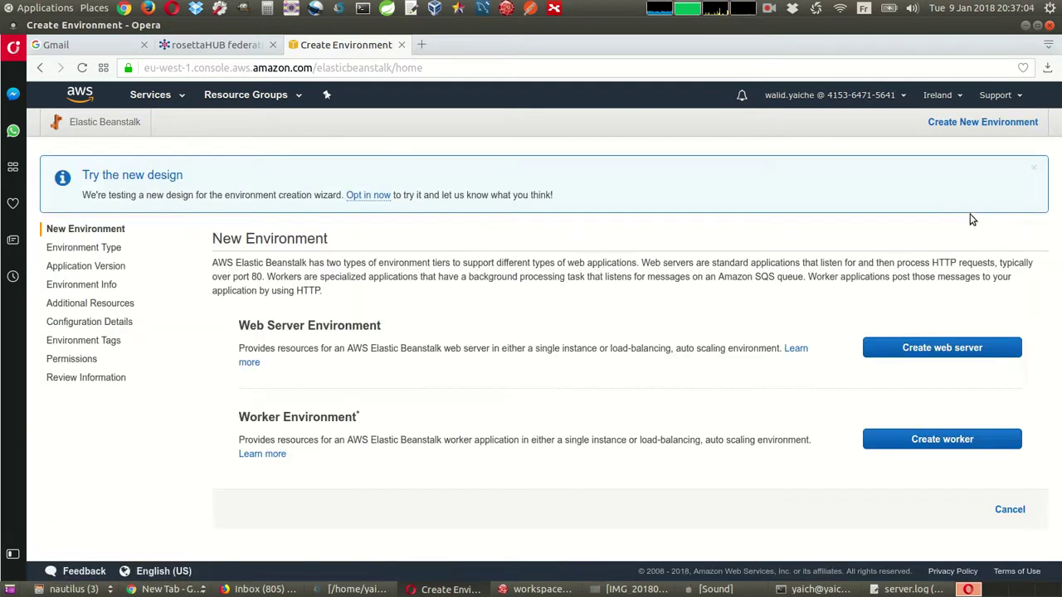
pyautogui.click(929, 353)
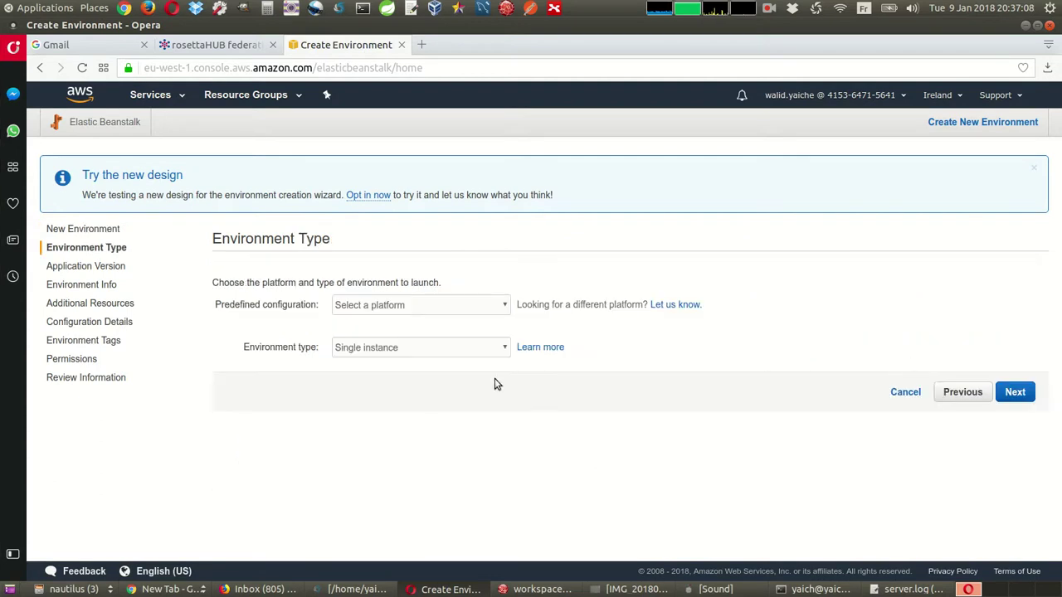
pyautogui.click(477, 305)
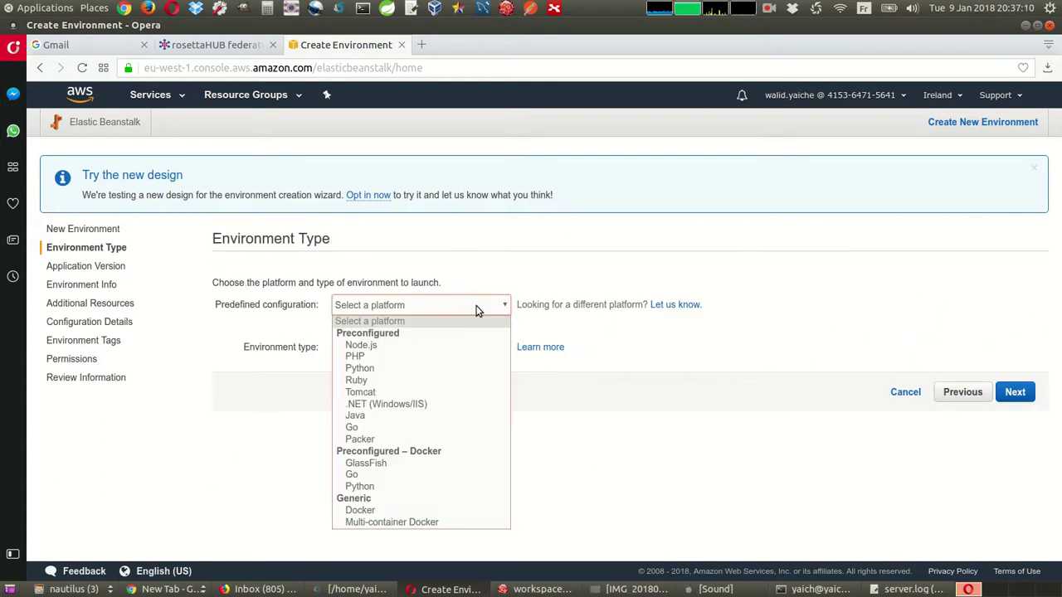
pyautogui.click(388, 467)
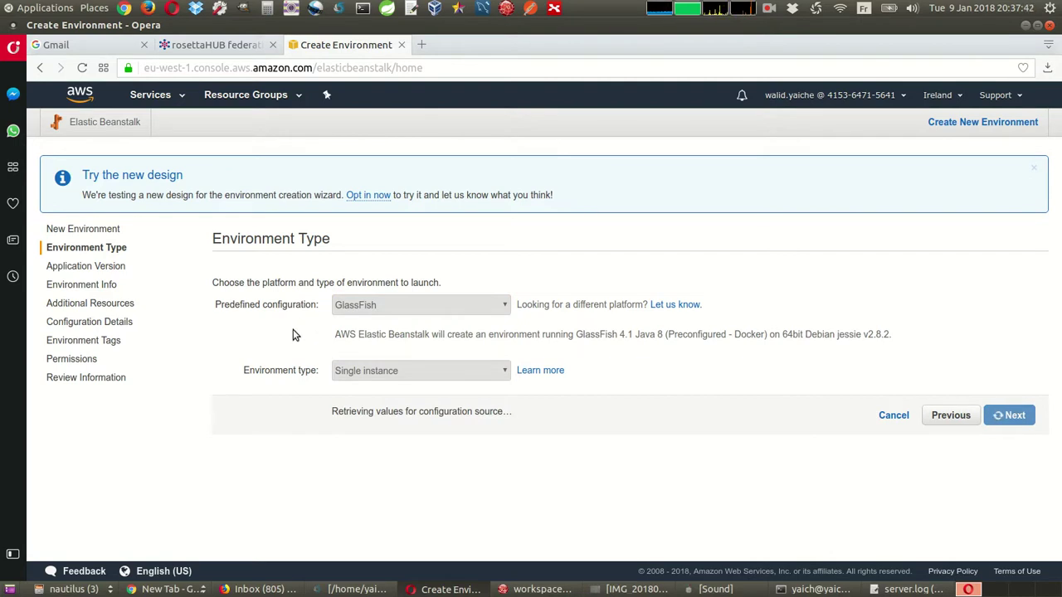
# Examine the platform description below the predefined configuration, highlighting its Debian version and GlassFish/Java parts.
pyautogui.tripleClick(543, 334)
pyautogui.click(503, 347)
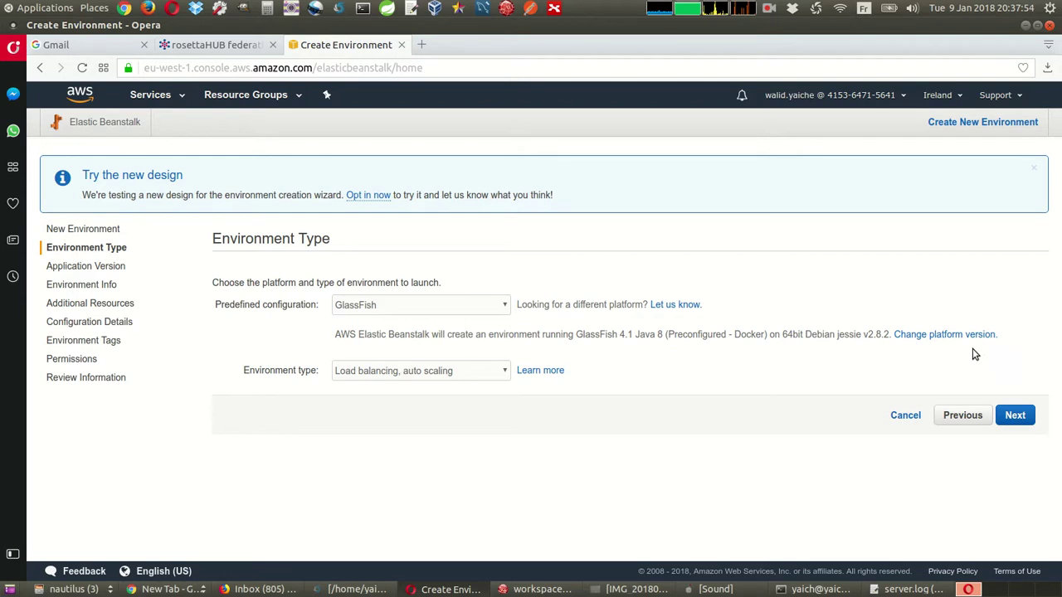
pyautogui.moveTo(878, 336); pyautogui.dragTo(776, 333)
pyautogui.click(608, 353)
pyautogui.moveTo(770, 335); pyautogui.dragTo(572, 335)
pyautogui.click(685, 338)
pyautogui.moveTo(663, 335); pyautogui.dragTo(576, 336)
pyautogui.click(630, 372)
# Review the available environment types, keeping Load balancing, auto scaling selected.
pyautogui.click(474, 379)
pyautogui.click(473, 379)
pyautogui.click(474, 378)
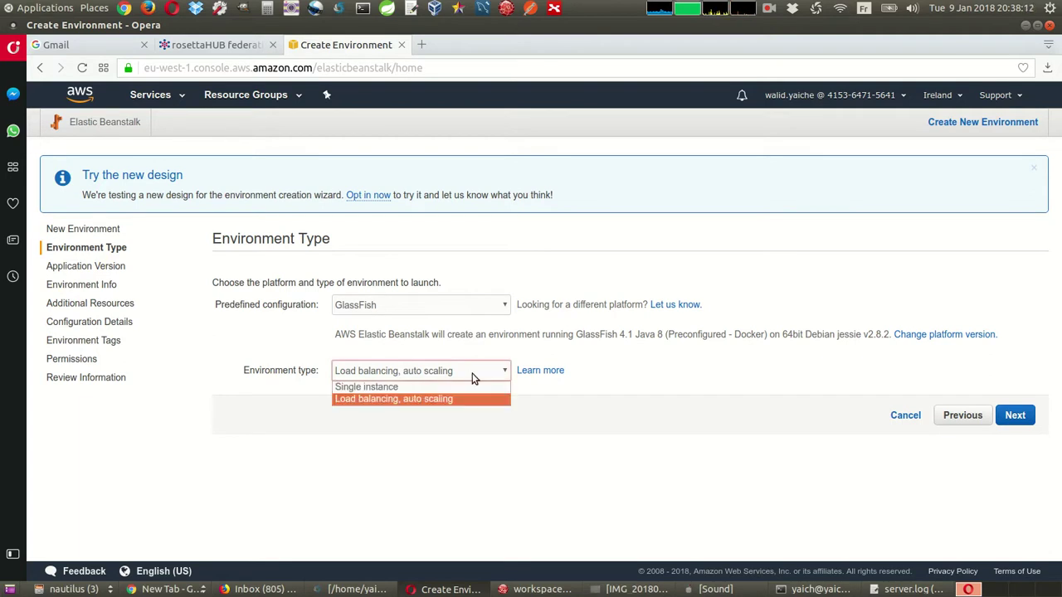
pyautogui.click(474, 379)
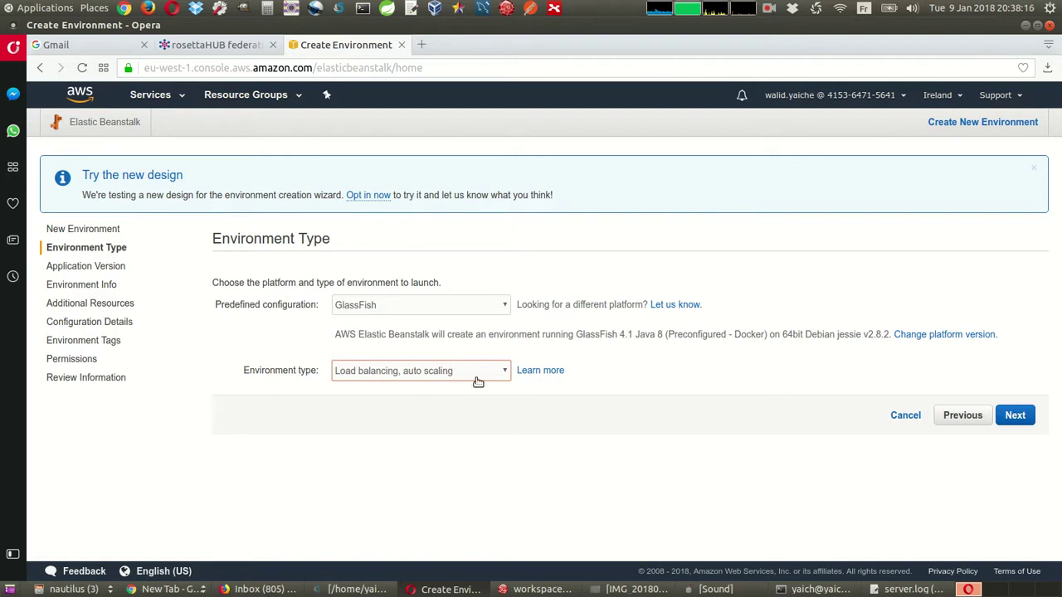
# Set the environment type to Single instance and continue to the application version.
pyautogui.click(461, 371)
pyautogui.click(401, 387)
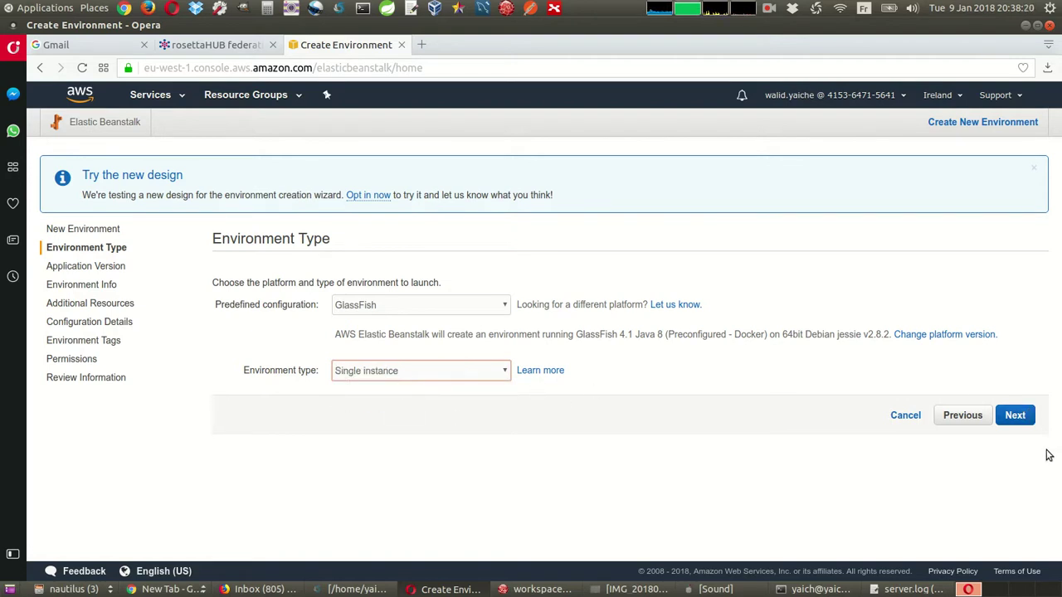
pyautogui.click(1015, 415)
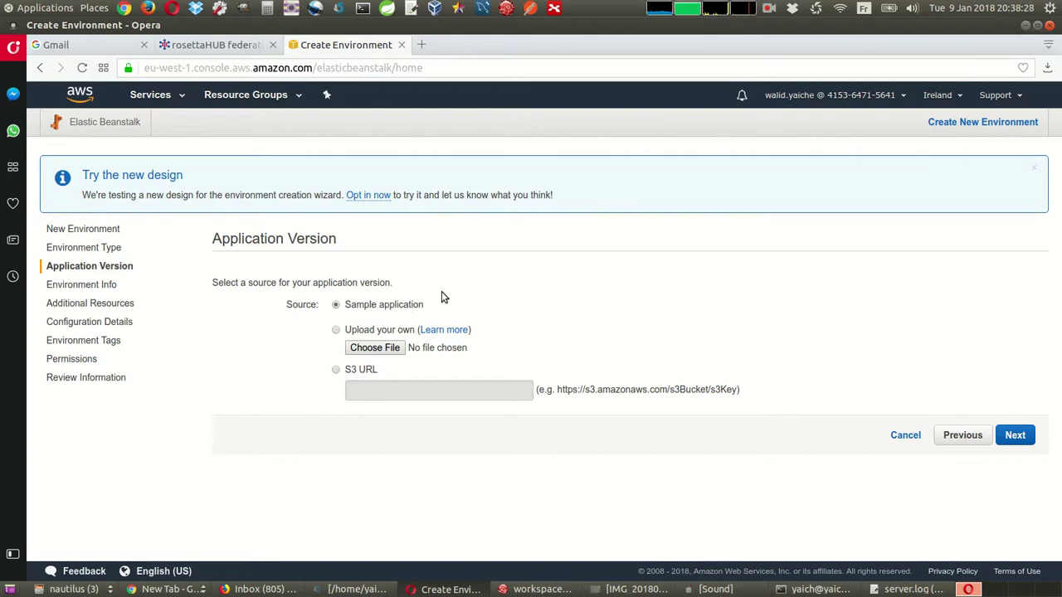
# Choose to upload your own application version, and open the file chooser with an empty location.
pyautogui.click(387, 332)
pyautogui.click(365, 350)
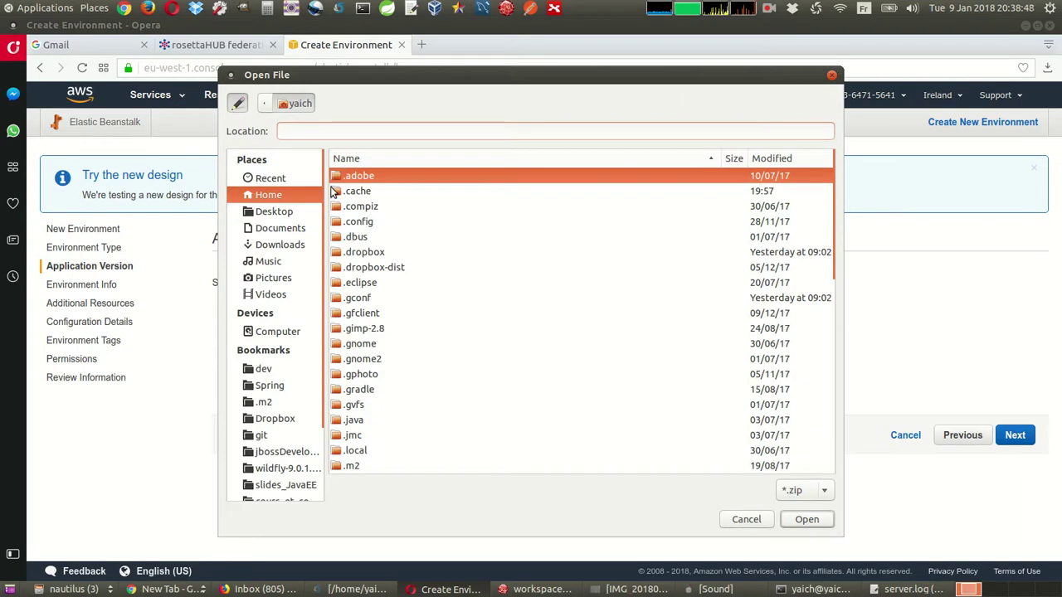
pyautogui.write('http://localhost:8080/POC_PI_AWS-web/index.jsf')
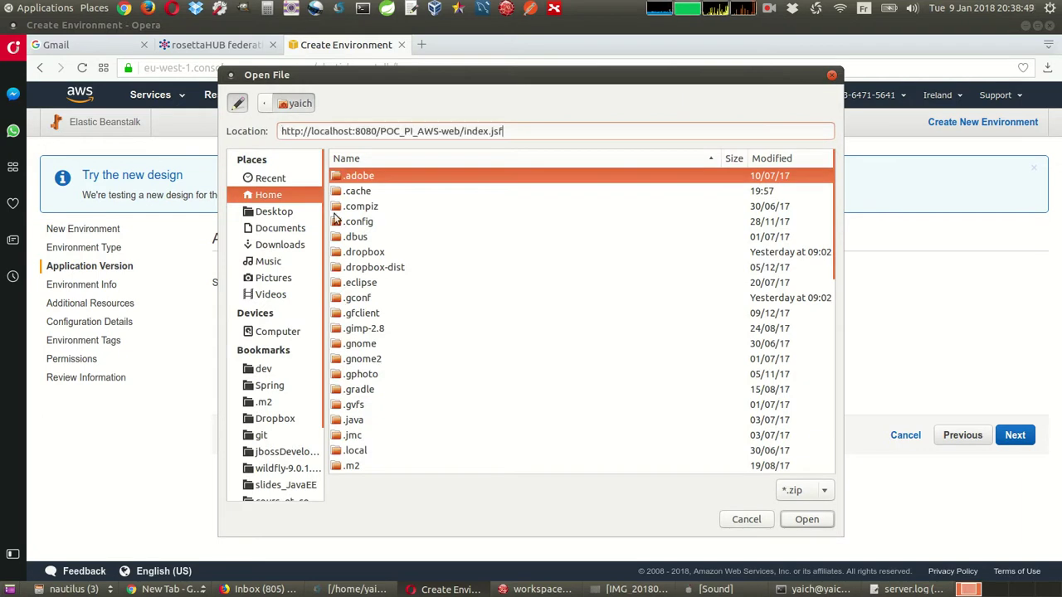
pyautogui.tripleClick(534, 129)
pyautogui.press('BackSpace')
# Copy the path of the POC_PI_AWS-ear target folder from the file manager and open that folder in the upload file chooser.
pyautogui.click(70, 588)
pyautogui.click(74, 574)
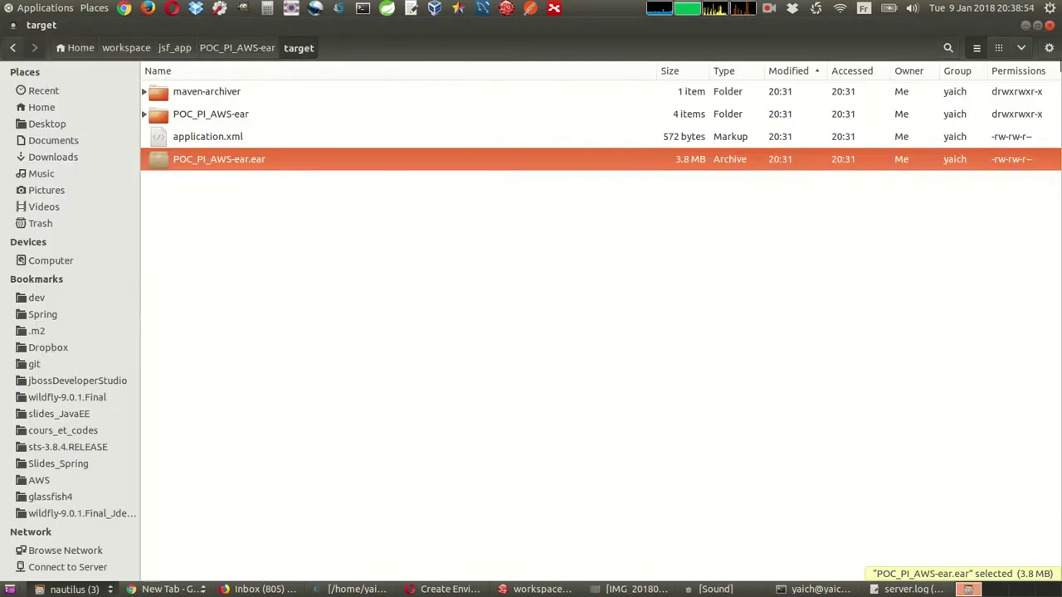
pyautogui.click(1049, 47)
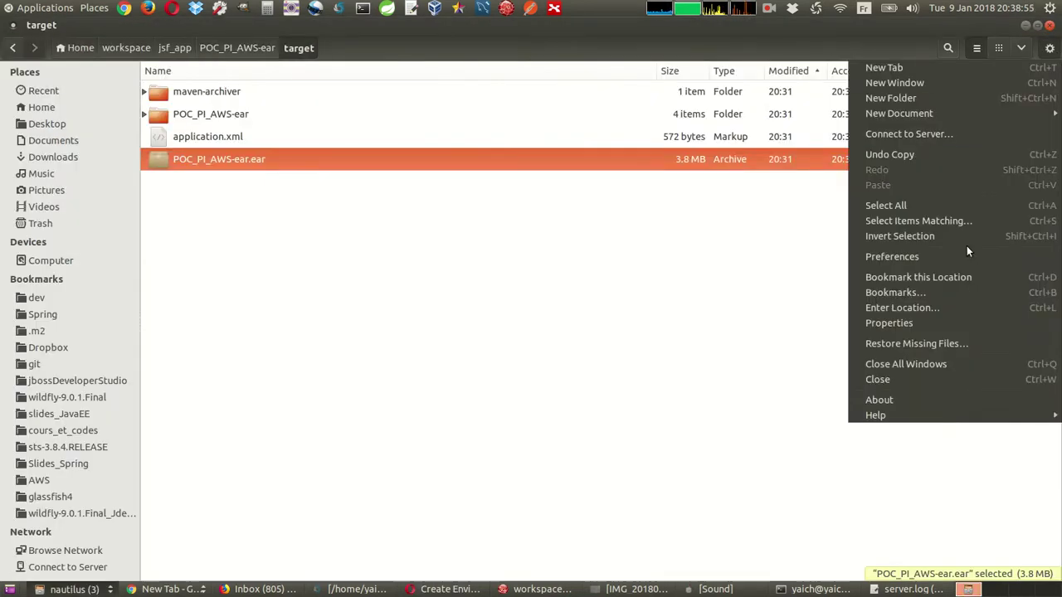
pyautogui.click(905, 307)
pyautogui.hotkey('ctrl', 'c')
pyautogui.hotkey('alt', 'Tab')
pyautogui.write('/home/yaich/workspace/jsf_app/POC_PI_AWS-ear/target/')
pyautogui.press('Return')
# Look for the EAR archive in the target folder and its neighbouring folders, and cancel the file selection.
pyautogui.click(390, 192)
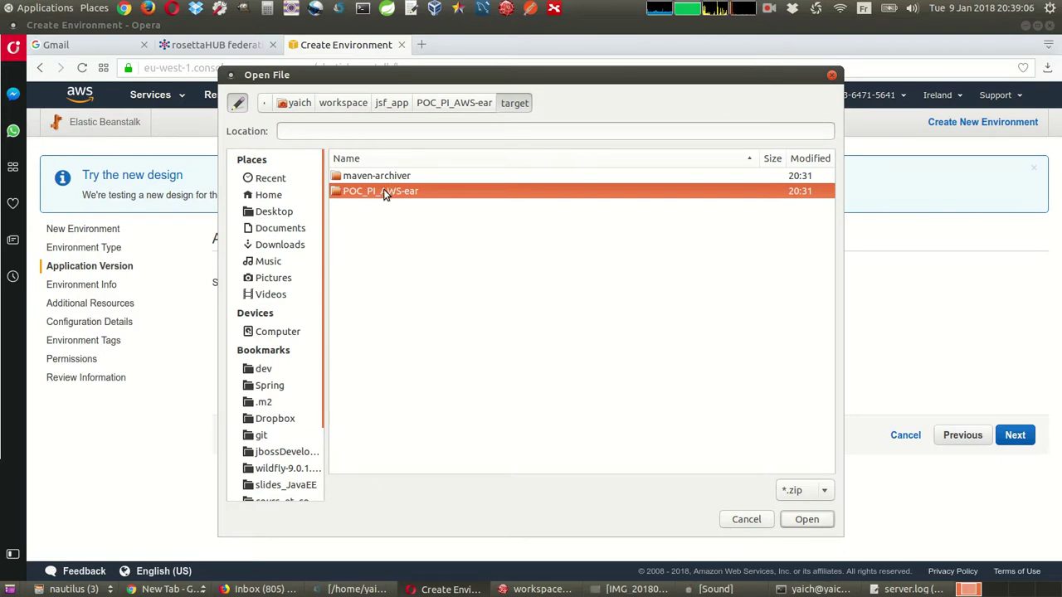
pyautogui.click(448, 104)
pyautogui.click(382, 106)
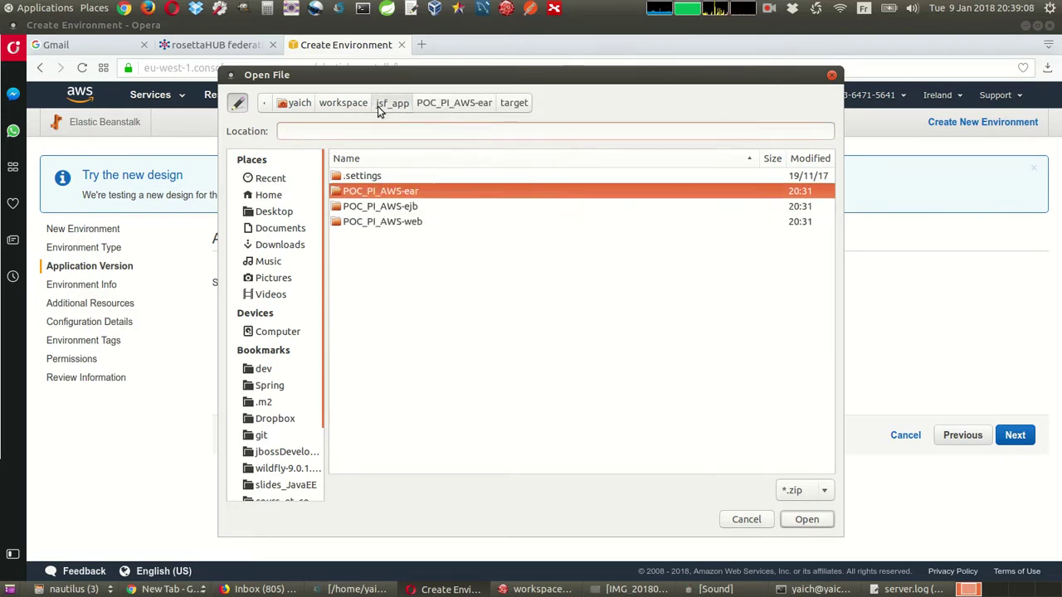
pyautogui.hotkey('ctrl', 'v')
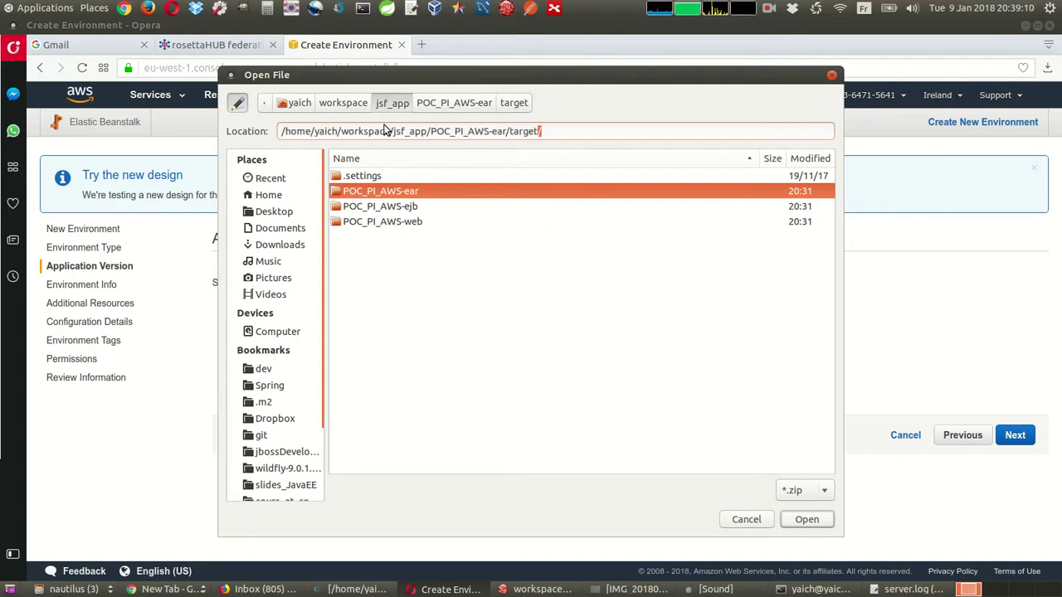
pyautogui.hotkey('alt', 'Tab')
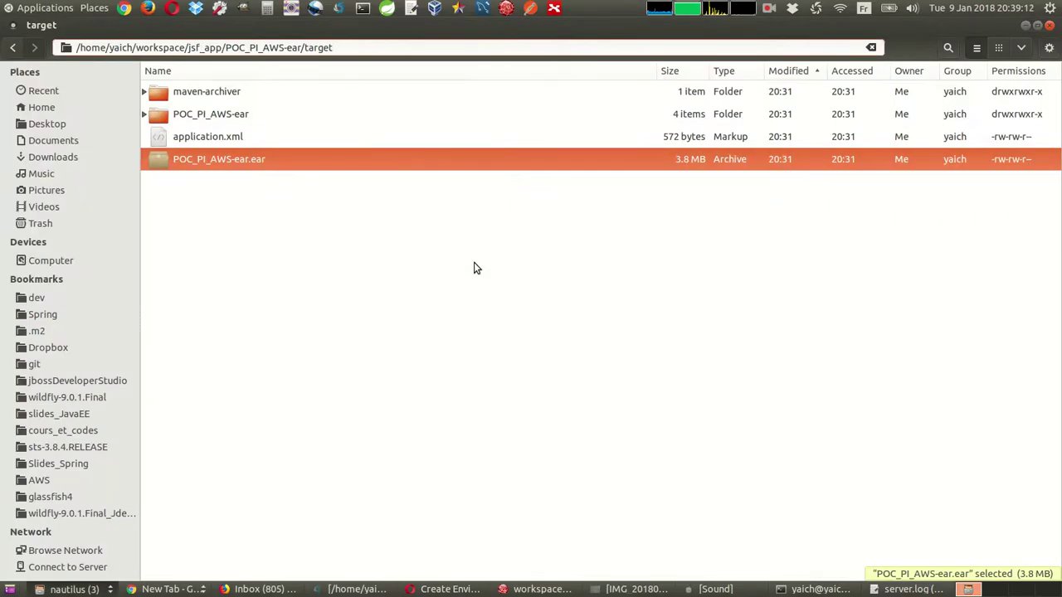
pyautogui.hotkey('alt', 'Tab')
pyautogui.hotkey('alt', 'Tab')
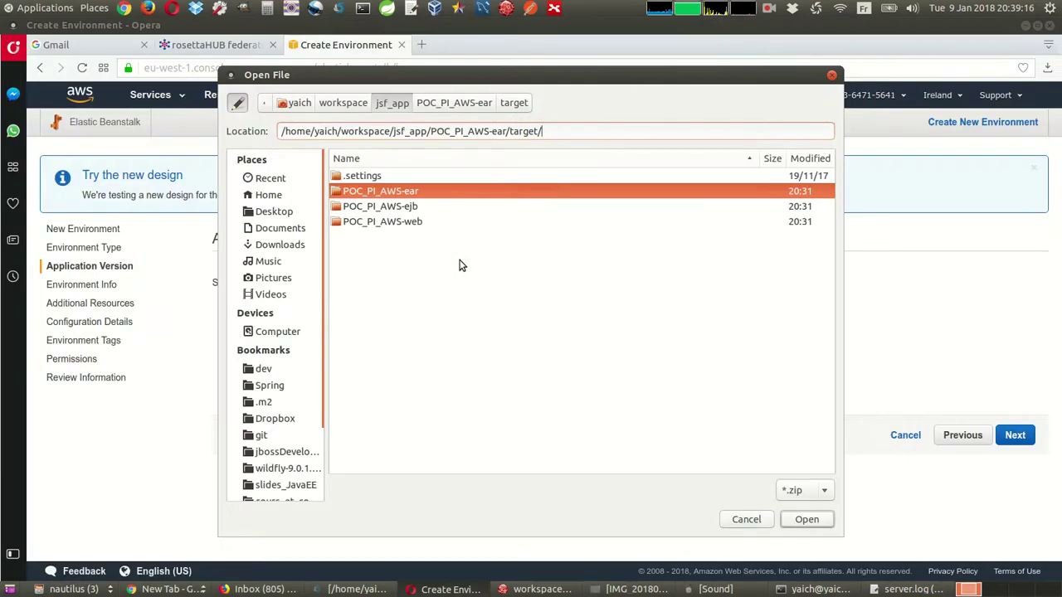
pyautogui.press('Return')
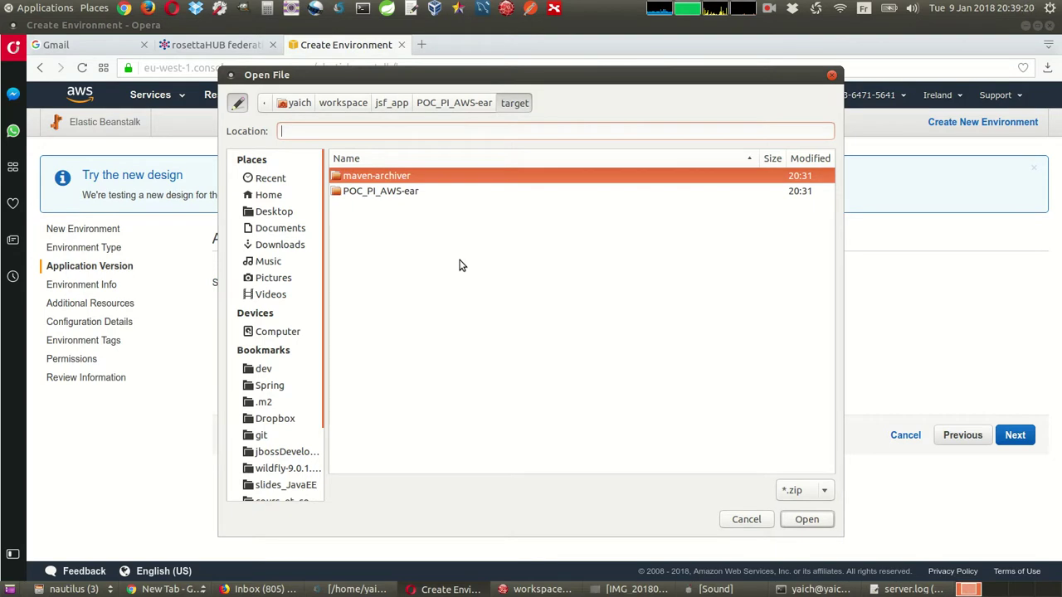
pyautogui.doubleClick(387, 190)
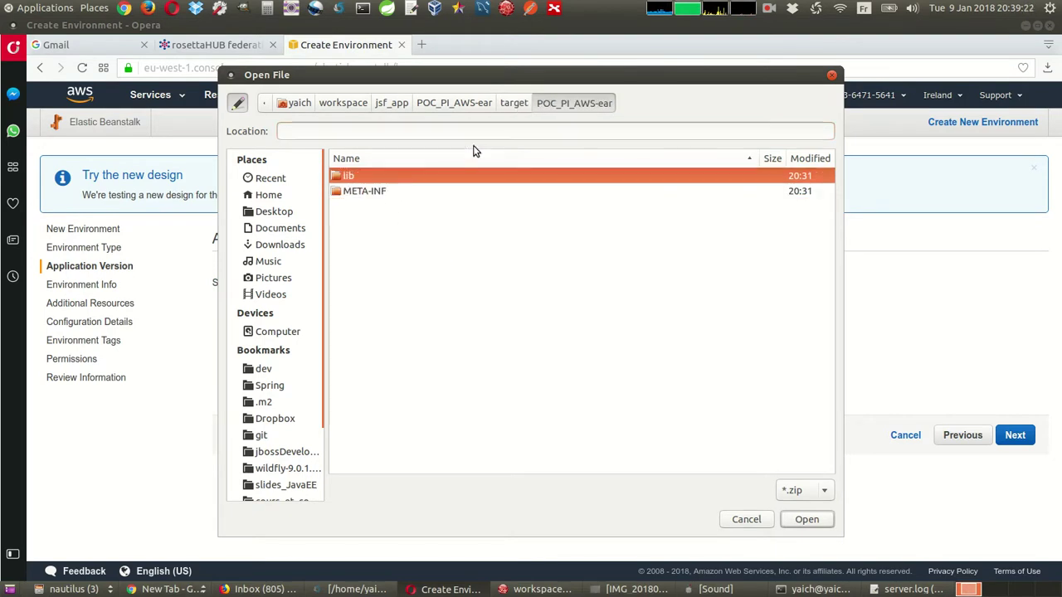
pyautogui.click(509, 104)
pyautogui.click(746, 519)
# Rename POC_PI_AWS-ear.ear in the target folder to POC_PI_AWS-ear.zip in the file manager.
pyautogui.hotkey('alt', 'Tab')
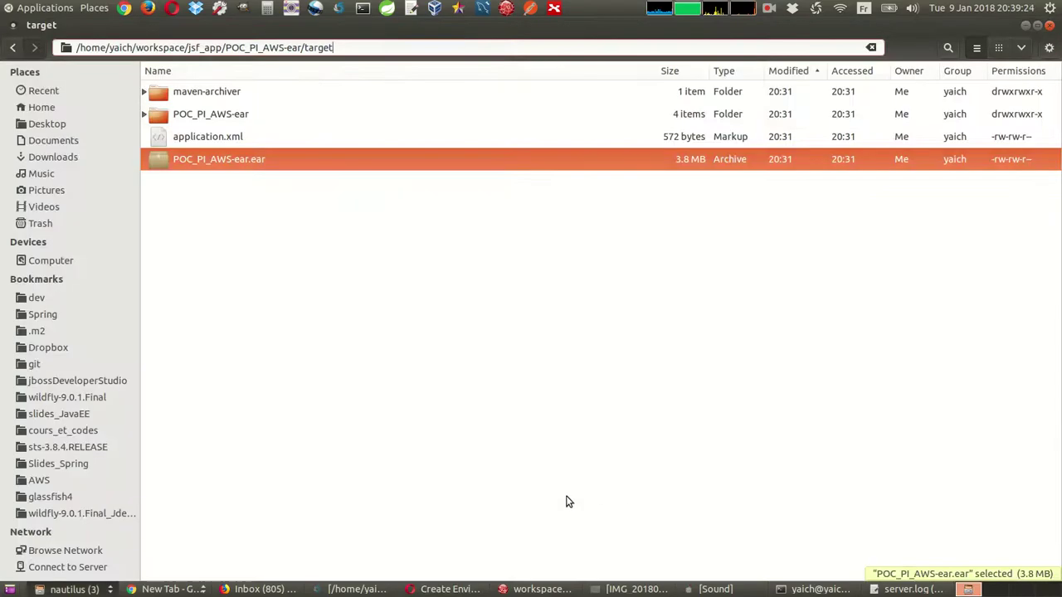
pyautogui.press('F2')
pyautogui.press('End')
pyautogui.press('BackSpace')
pyautogui.press('BackSpace')
pyautogui.press('BackSpace')
pyautogui.write('zip')
pyautogui.press('Return')
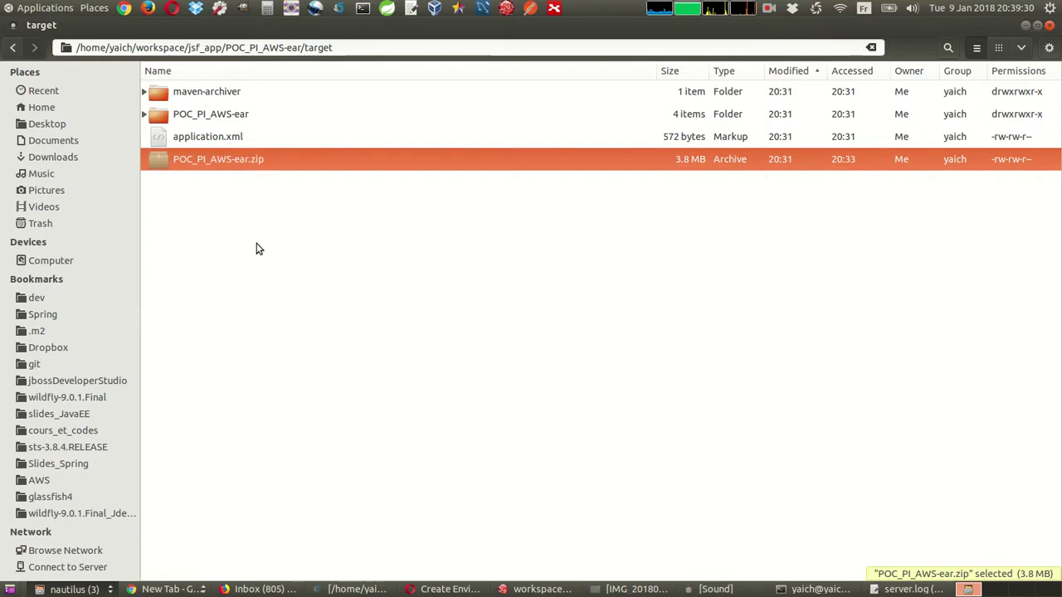
# Return to the browser, select POC_PI_AWS-ear.zip from the target folder as the application version and upload it.
pyautogui.hotkey('alt', 'Tab')
pyautogui.hotkey('alt', 'Tab')
pyautogui.hotkey('alt', 'Tab')
pyautogui.click(365, 348)
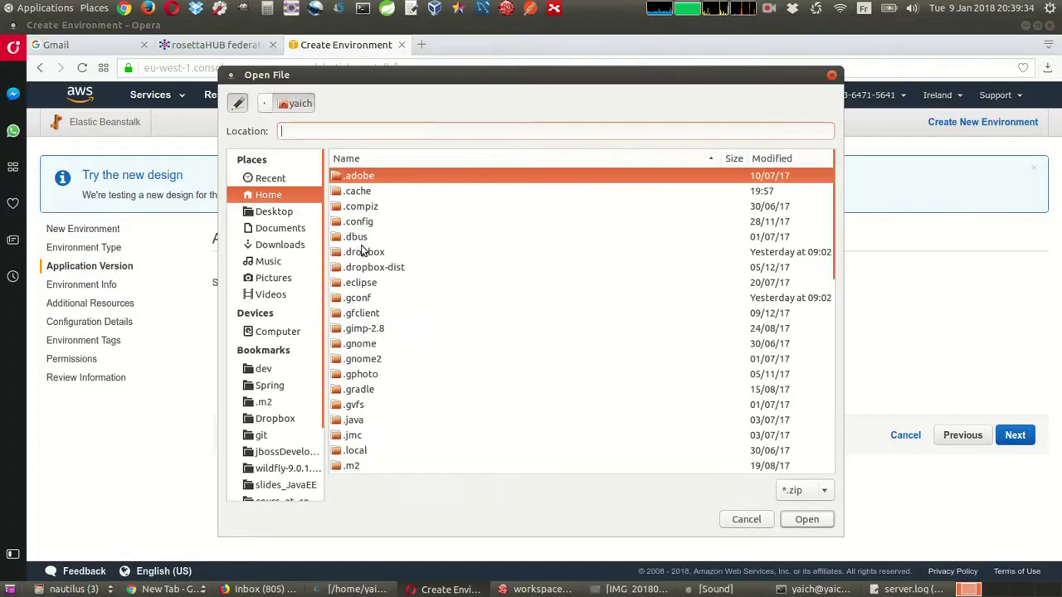
pyautogui.hotkey('ctrl', 'v')
pyautogui.press('Return')
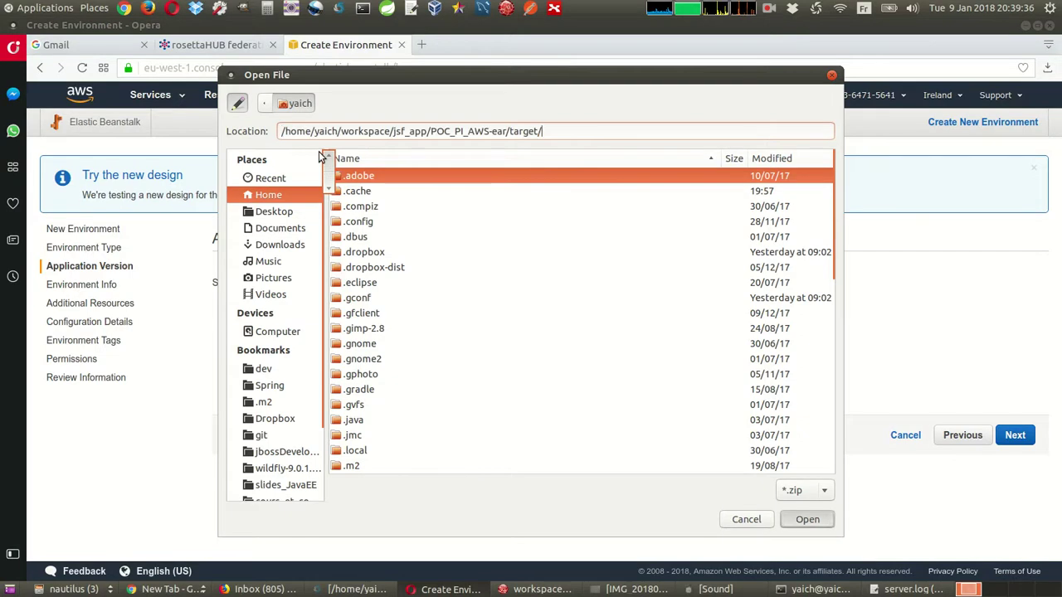
pyautogui.doubleClick(403, 207)
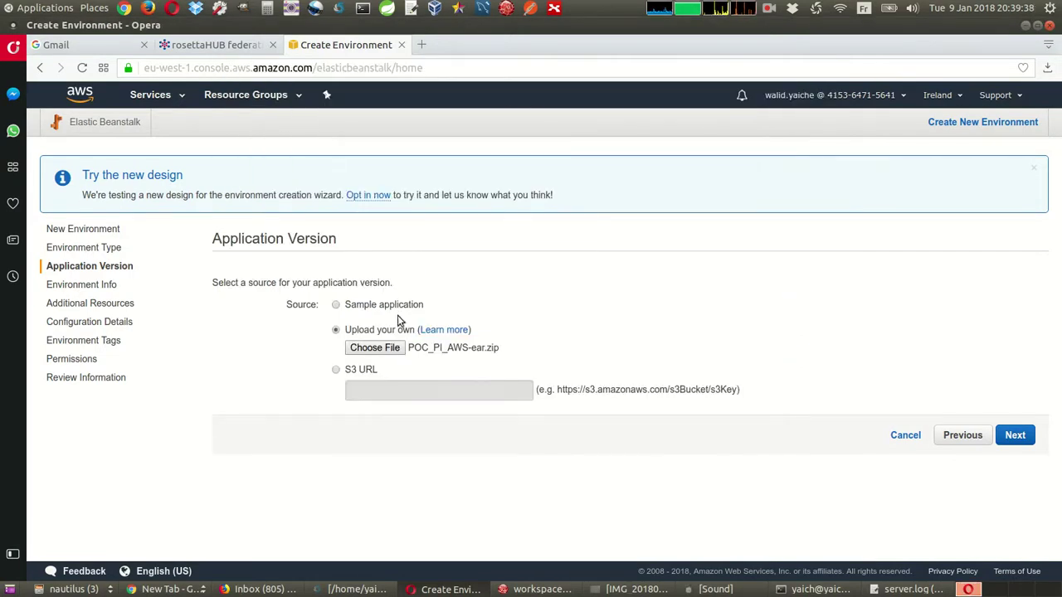
pyautogui.click(1006, 438)
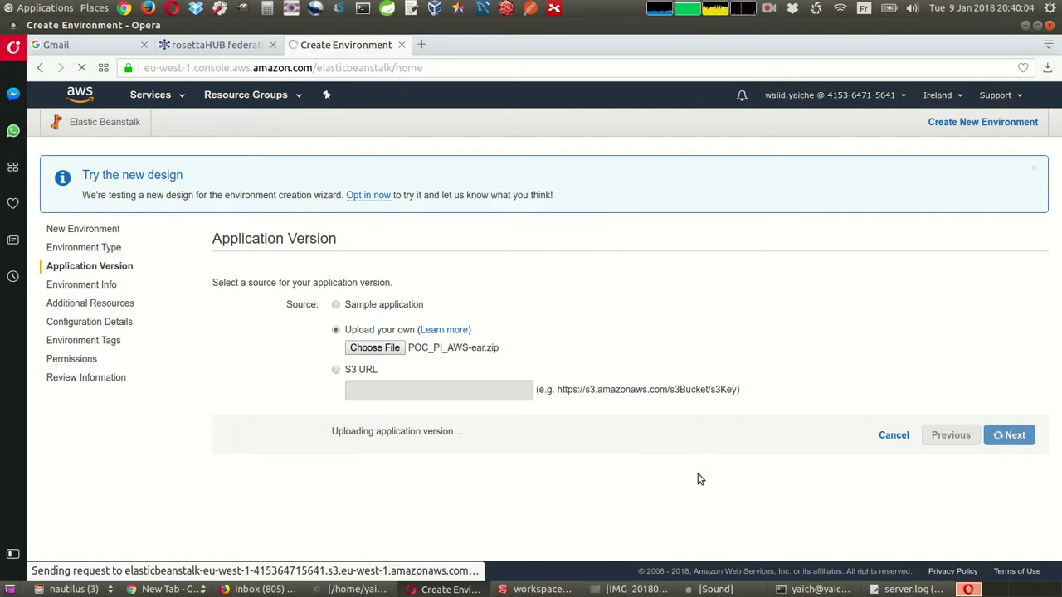
pyautogui.click(714, 589)
pyautogui.click(760, 324)
pyautogui.click(867, 341)
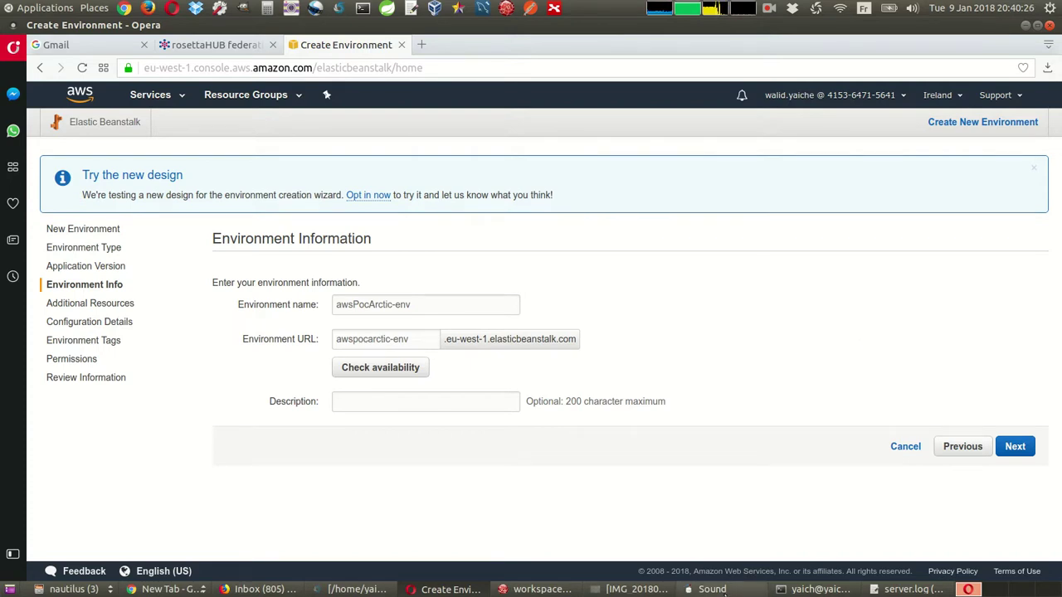
# Accept the environment name awsPocArctic-env with its default URL and continue without an RDS DB instance or VPC.
pyautogui.click(995, 463)
pyautogui.click(1008, 448)
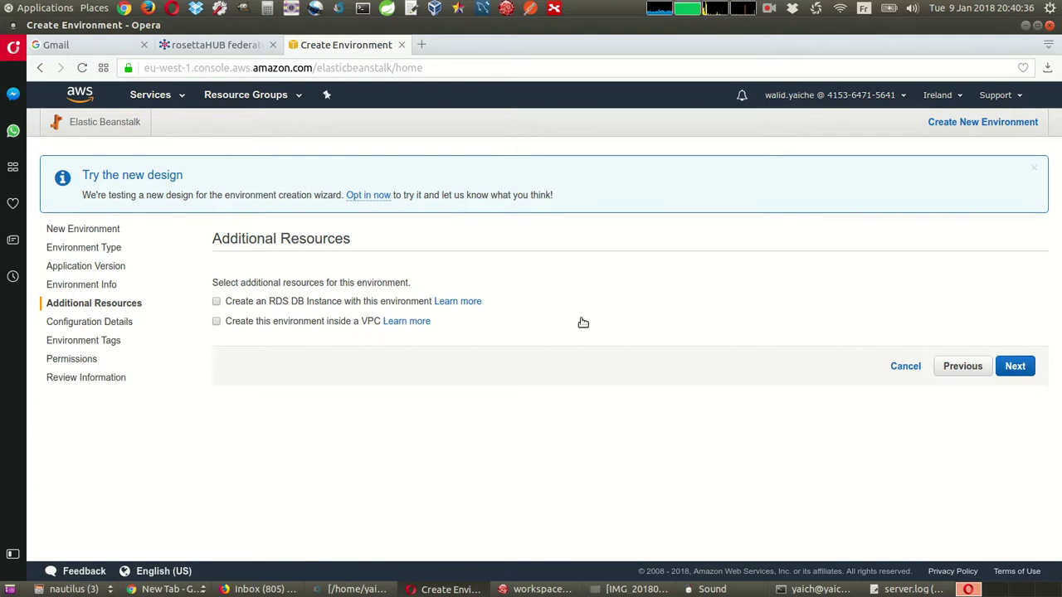
pyautogui.click(1015, 366)
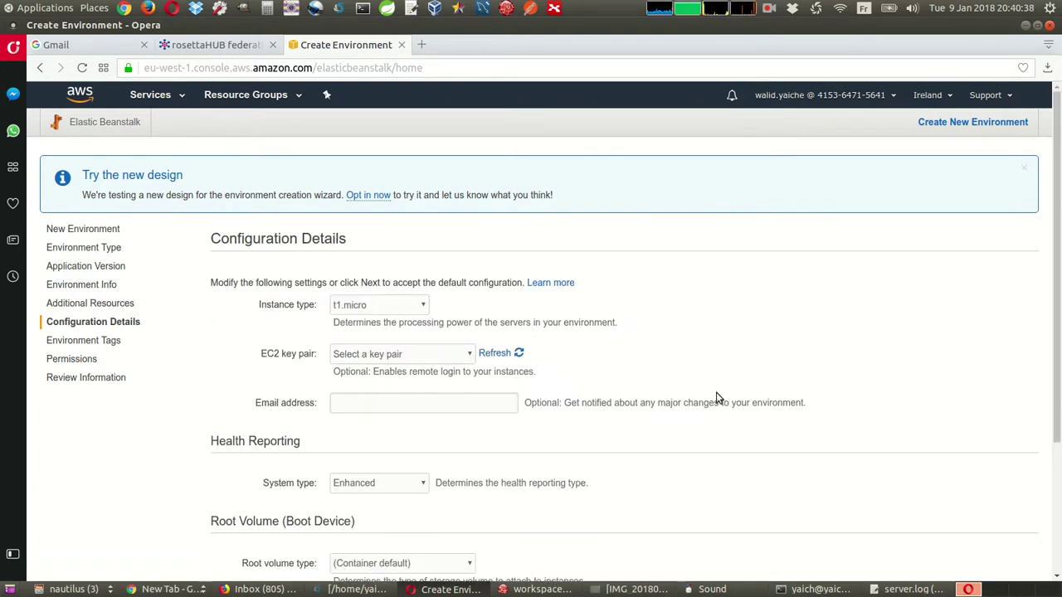
# Review the configuration details and accept the defaults, with instance type t1.micro and no EC2 key pair.
pyautogui.click(445, 357)
pyautogui.click(445, 357)
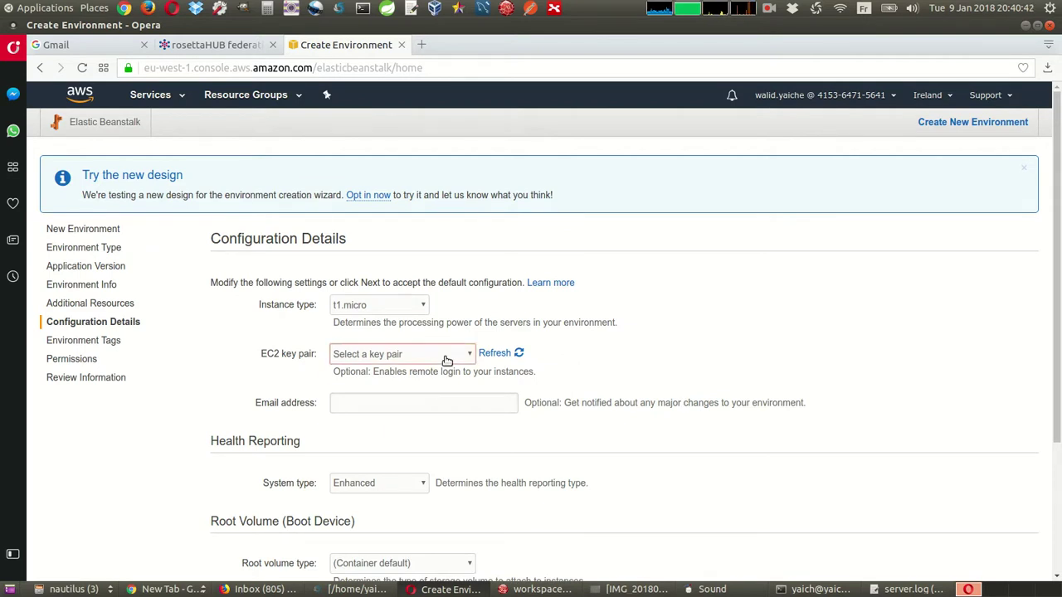
pyautogui.scroll(-1, 446, 360)
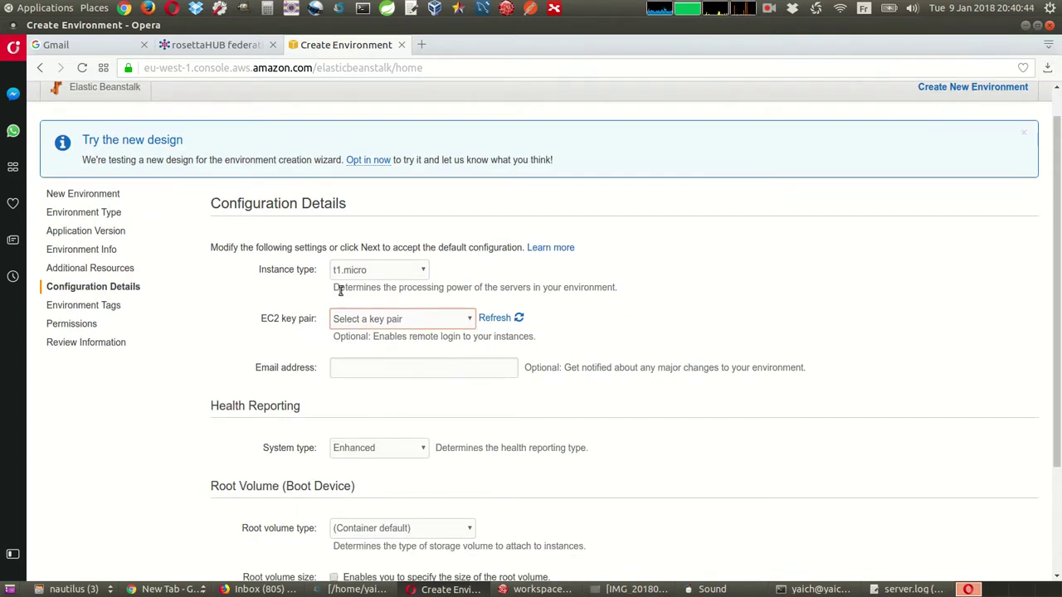
pyautogui.scroll(-3, 315, 304)
pyautogui.scroll(-1, 274, 336)
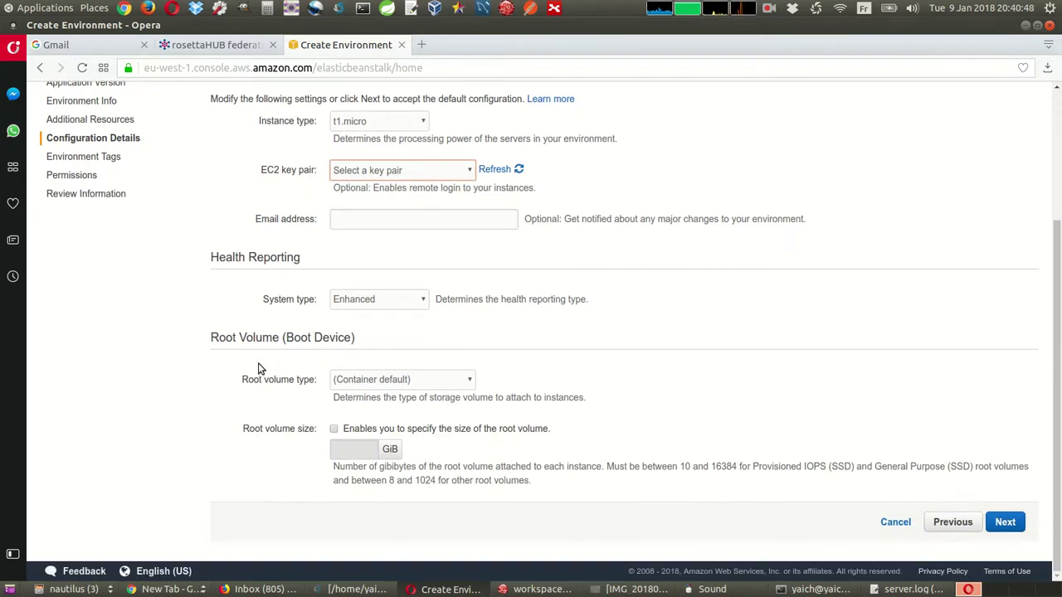
pyautogui.scroll(4, 258, 362)
pyautogui.scroll(-4, 411, 342)
pyautogui.click(1008, 523)
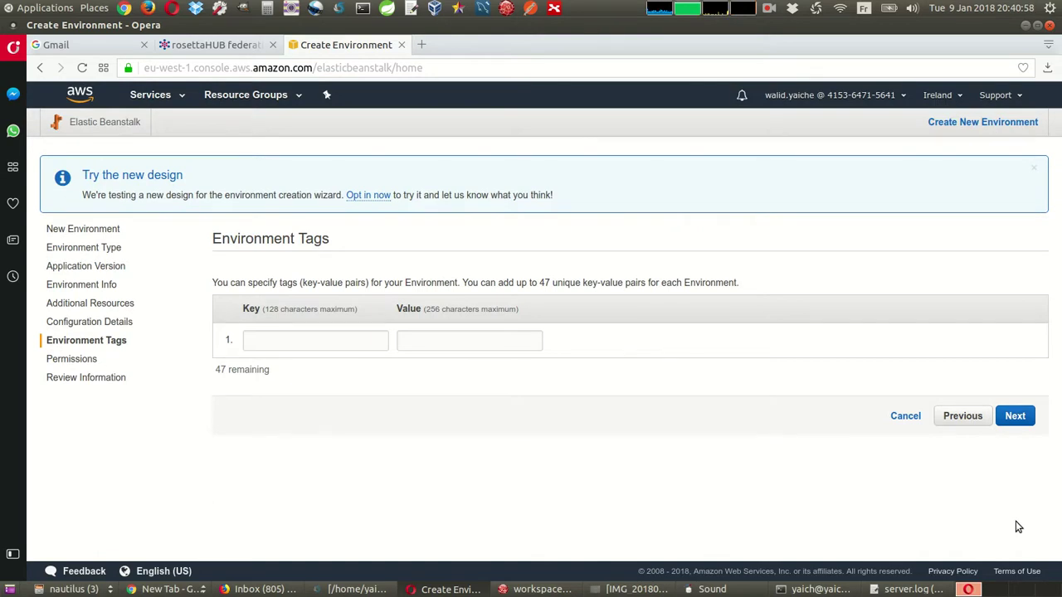
# Leave the environment tags empty with the default permission roles, and launch the awsPocArctic-env environment.
pyautogui.click(1016, 417)
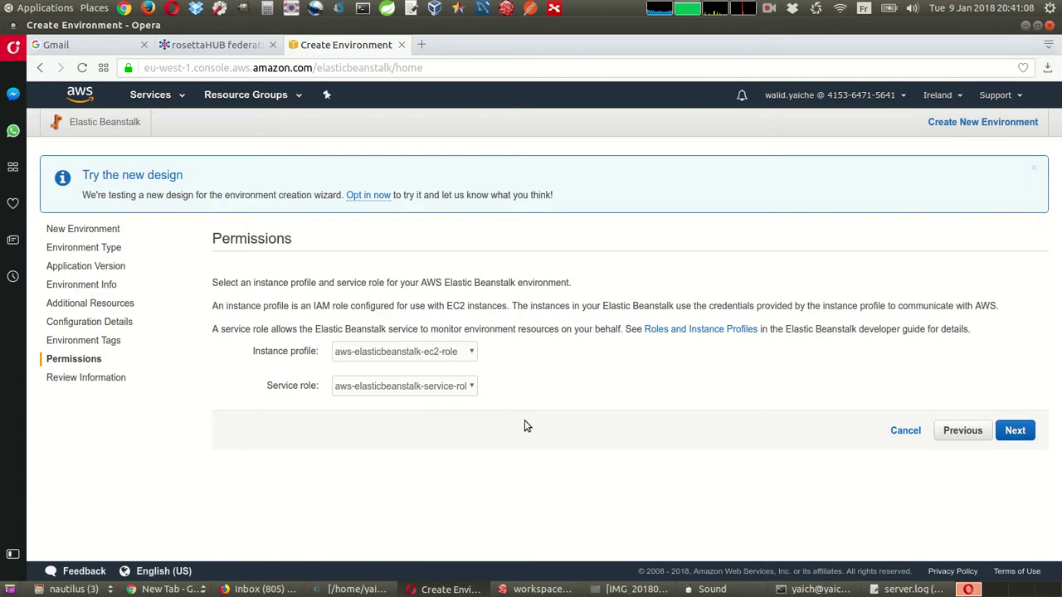
pyautogui.click(1021, 433)
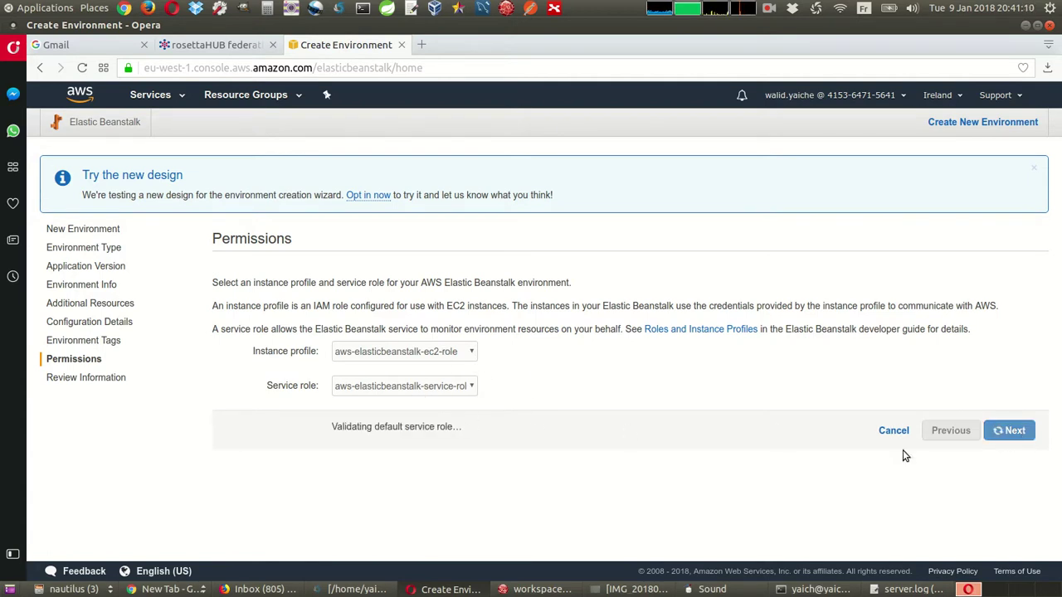
pyautogui.scroll(-10, 534, 472)
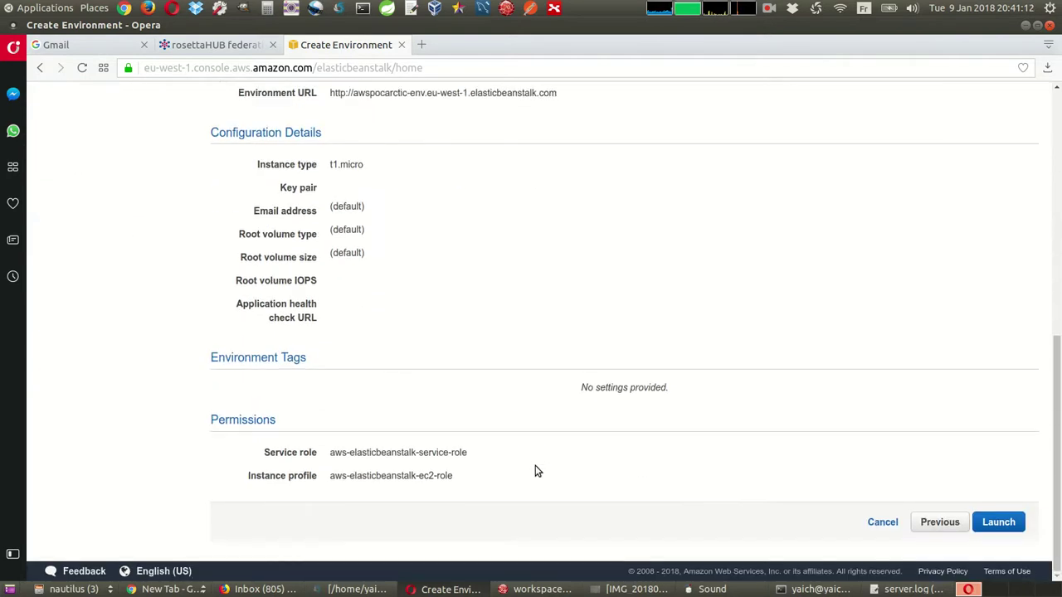
pyautogui.click(995, 526)
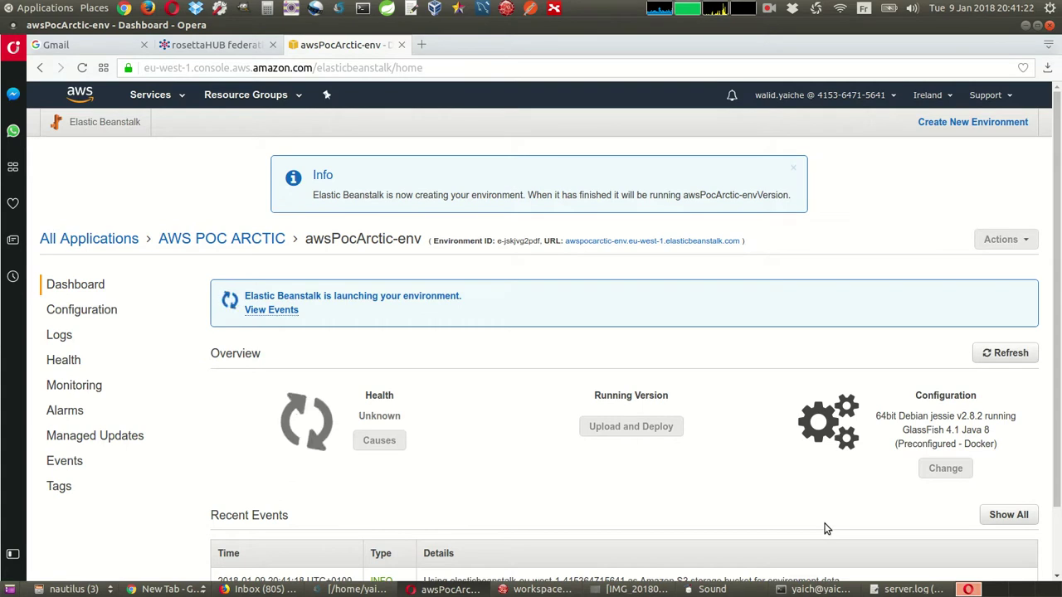
pyautogui.scroll(-3, 771, 527)
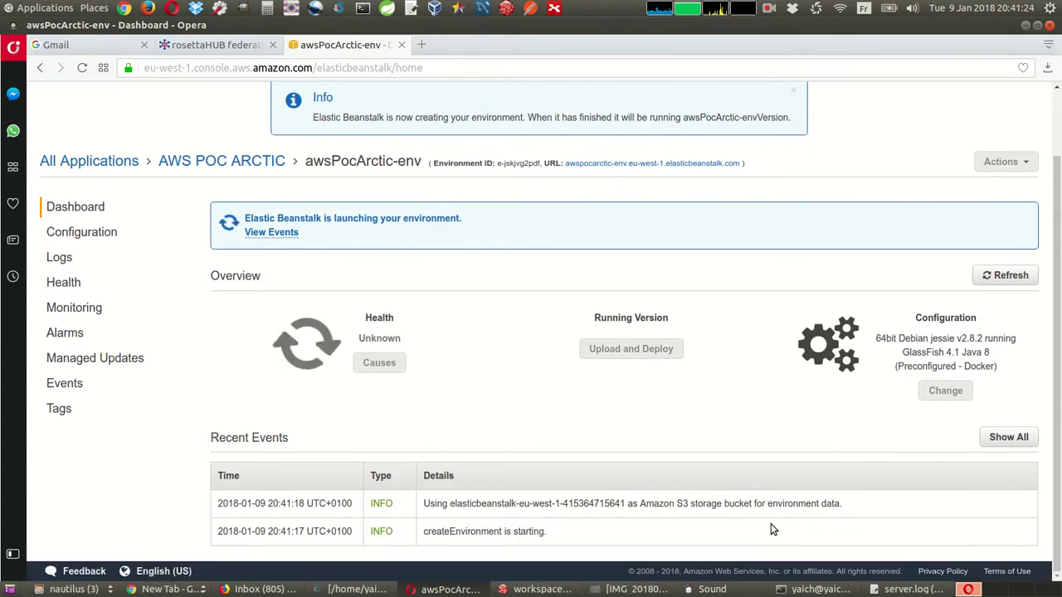
pyautogui.click(819, 589)
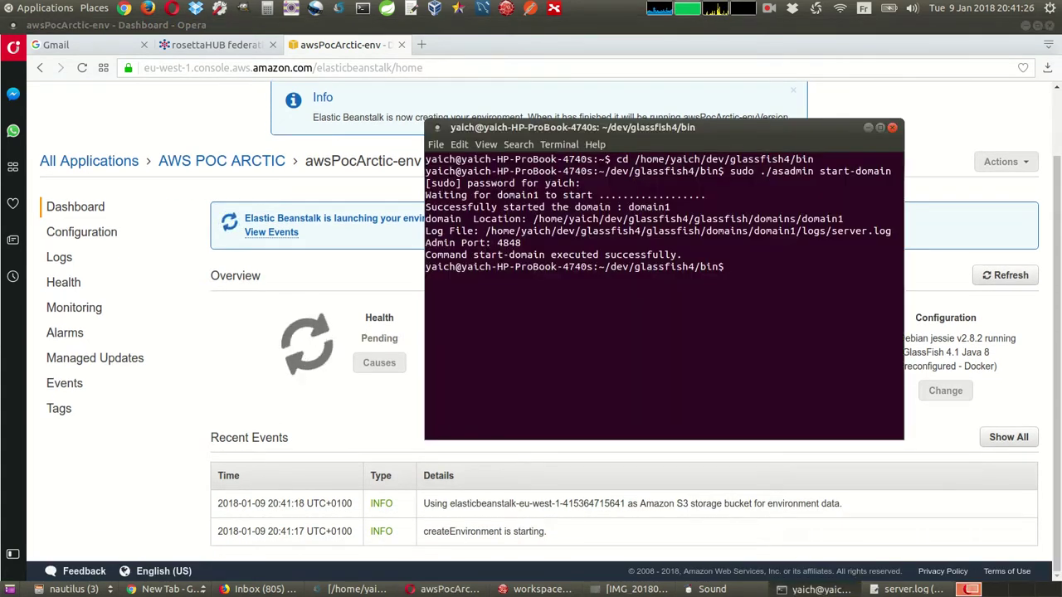
pyautogui.click(819, 589)
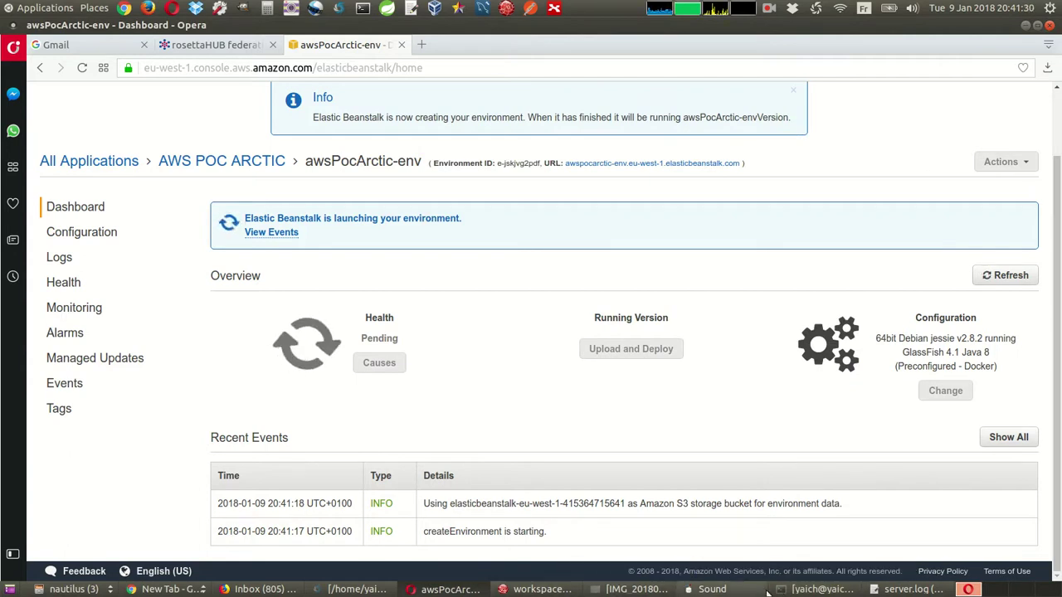
pyautogui.click(709, 589)
pyautogui.click(758, 324)
pyautogui.click(789, 148)
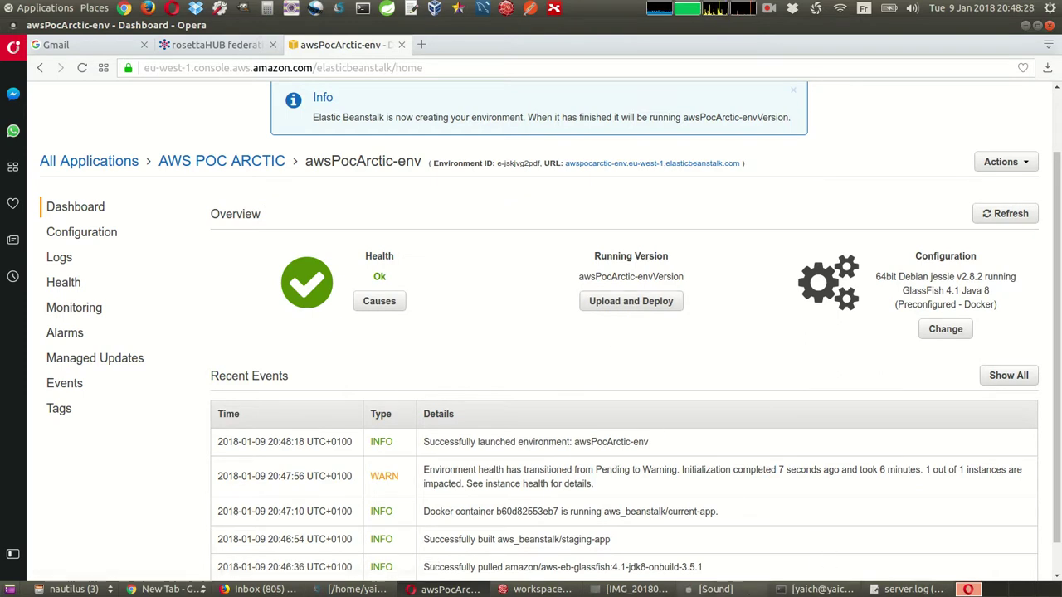
pyautogui.click(712, 589)
pyautogui.click(760, 323)
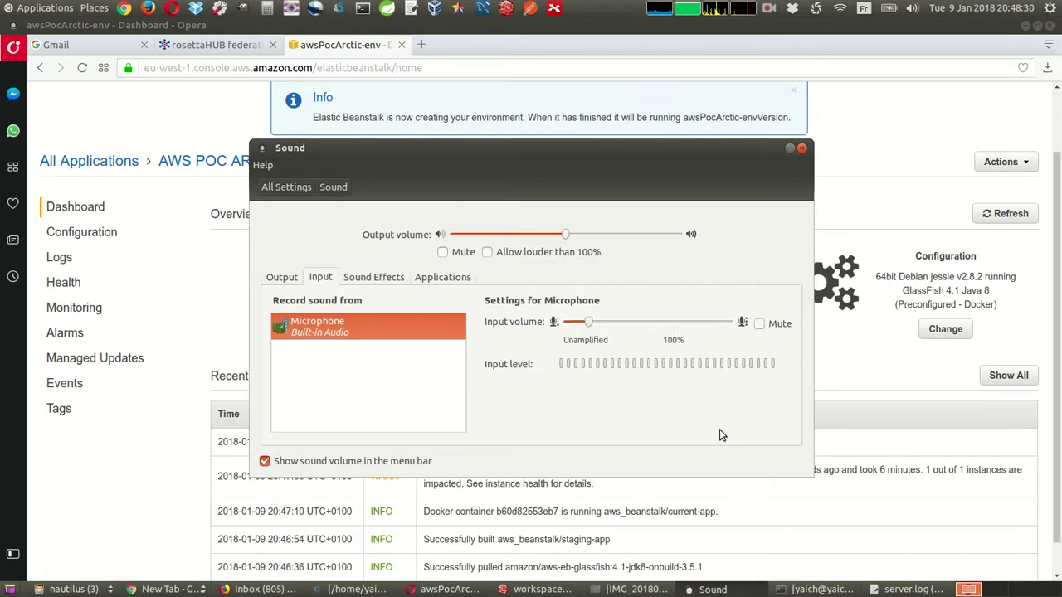
# Minimize the Sound settings window and open the awsPocArctic-env environment URL from its Elastic Beanstalk dashboard.
pyautogui.click(788, 150)
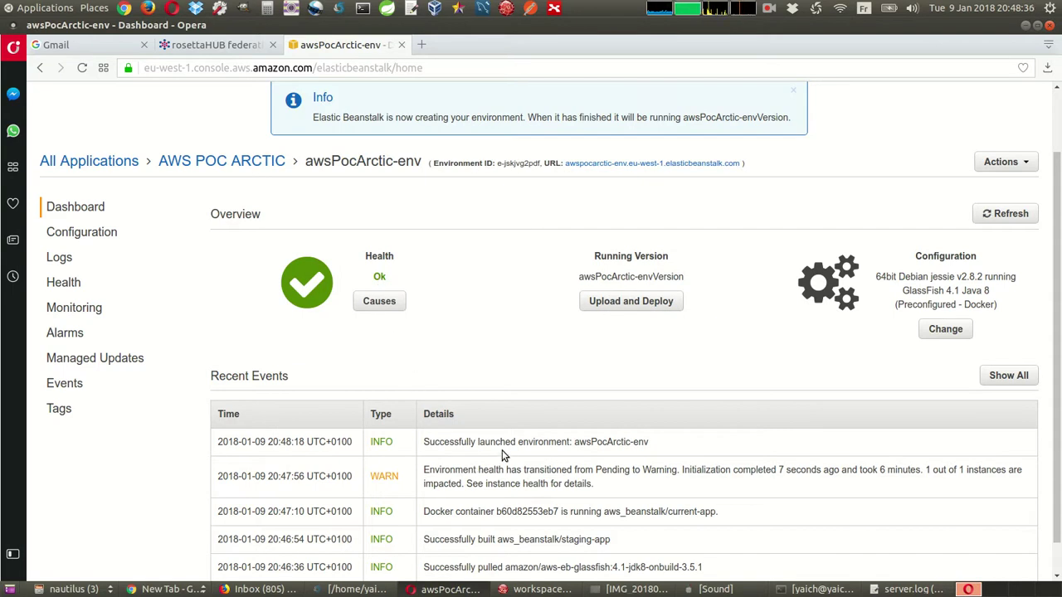
pyautogui.scroll(1, 564, 455)
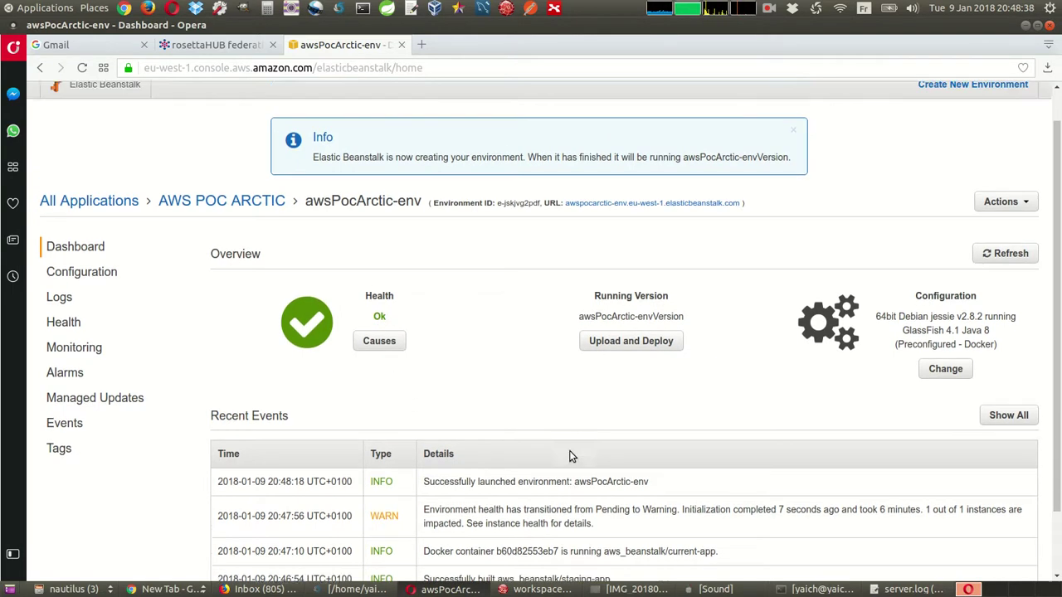
pyautogui.click(589, 241)
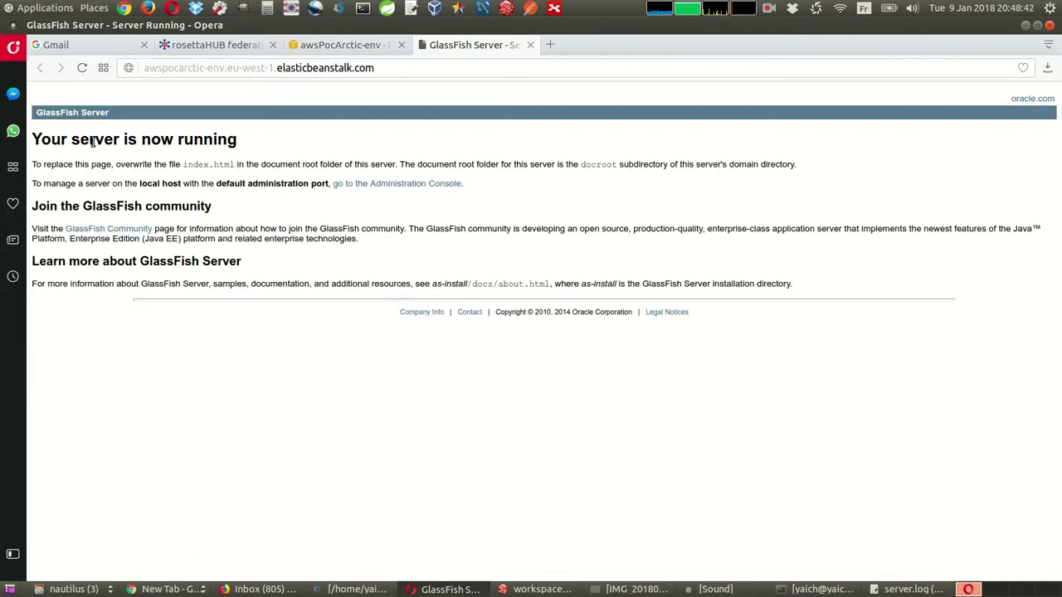
pyautogui.moveTo(131, 116); pyautogui.dragTo(40, 112)
pyautogui.click(52, 133)
# Switch to Chrome and copy the path POC_PI_AWS-web/index.jsf from the locally deployed application's address.
pyautogui.hotkey('alt', 'Tab')
pyautogui.hotkey('alt', 'Tab')
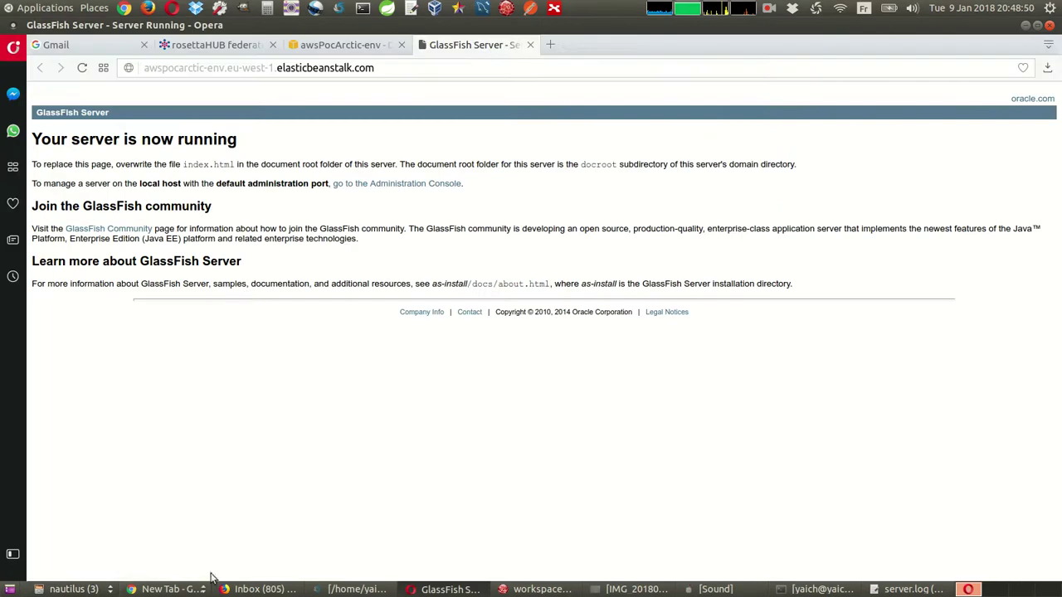
pyautogui.click(170, 588)
pyautogui.click(169, 574)
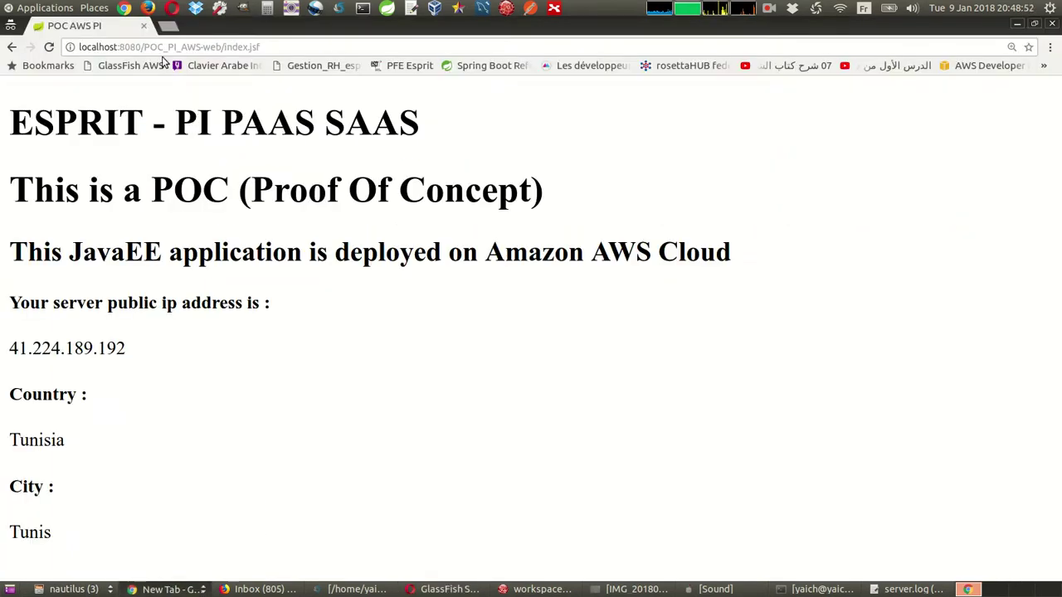
pyautogui.moveTo(145, 47); pyautogui.dragTo(334, 48)
pyautogui.hotkey('ctrl', 'c')
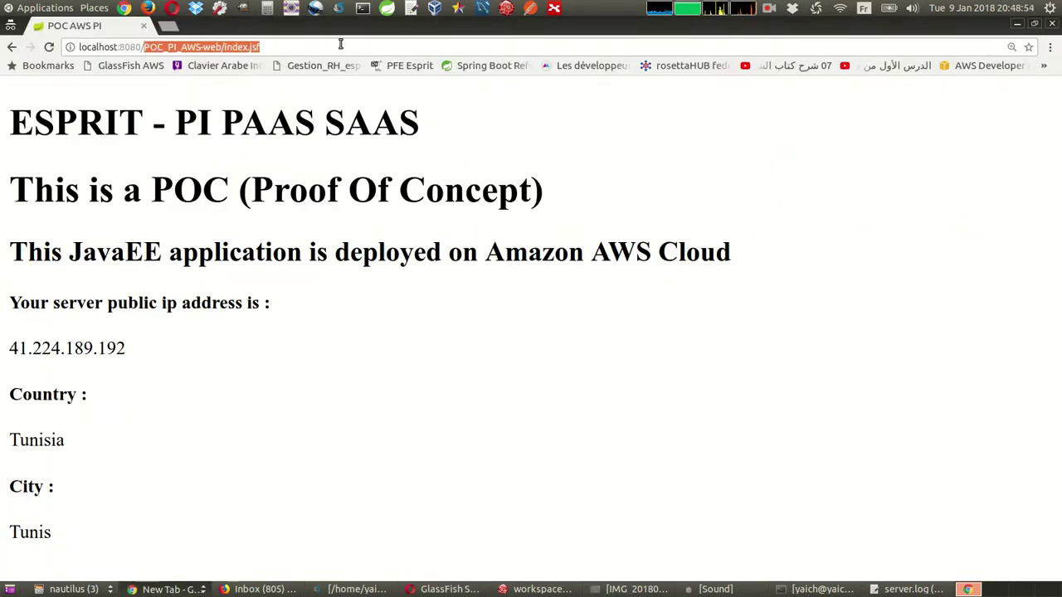
# Return to Opera and open the environment URL with /POC_PI_AWS-web/index.jsf appended.
pyautogui.hotkey('alt', 'Tab')
pyautogui.click(405, 68)
pyautogui.click(412, 68)
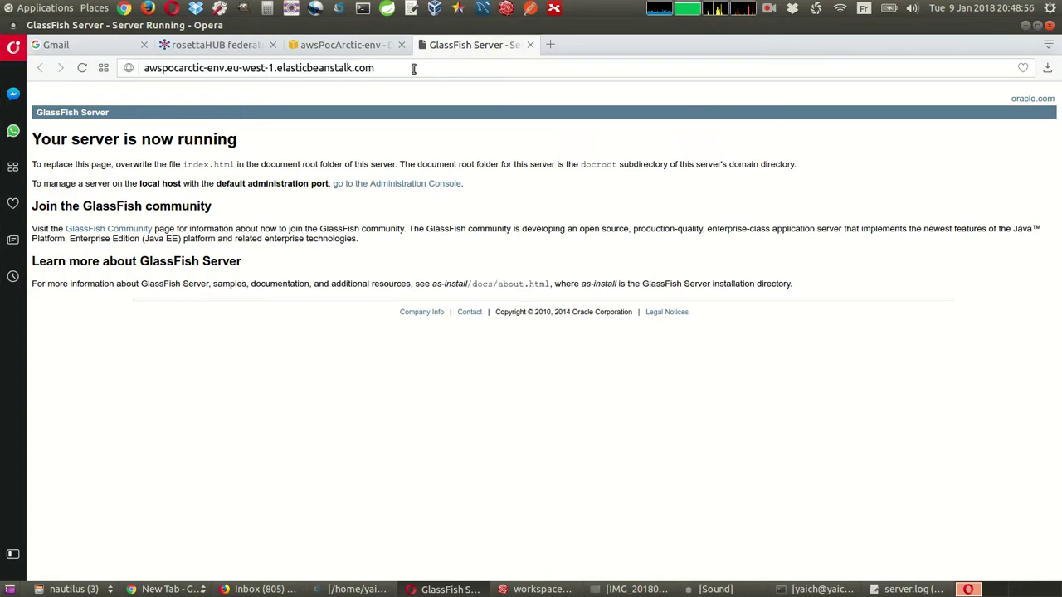
pyautogui.write('/')
pyautogui.hotkey('ctrl', 'v')
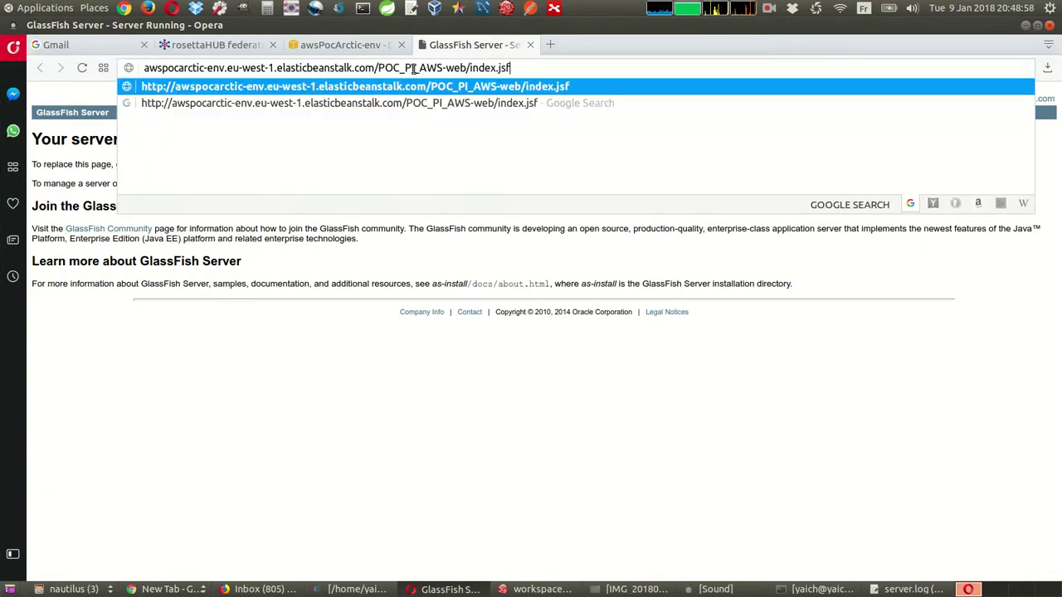
pyautogui.press('Return')
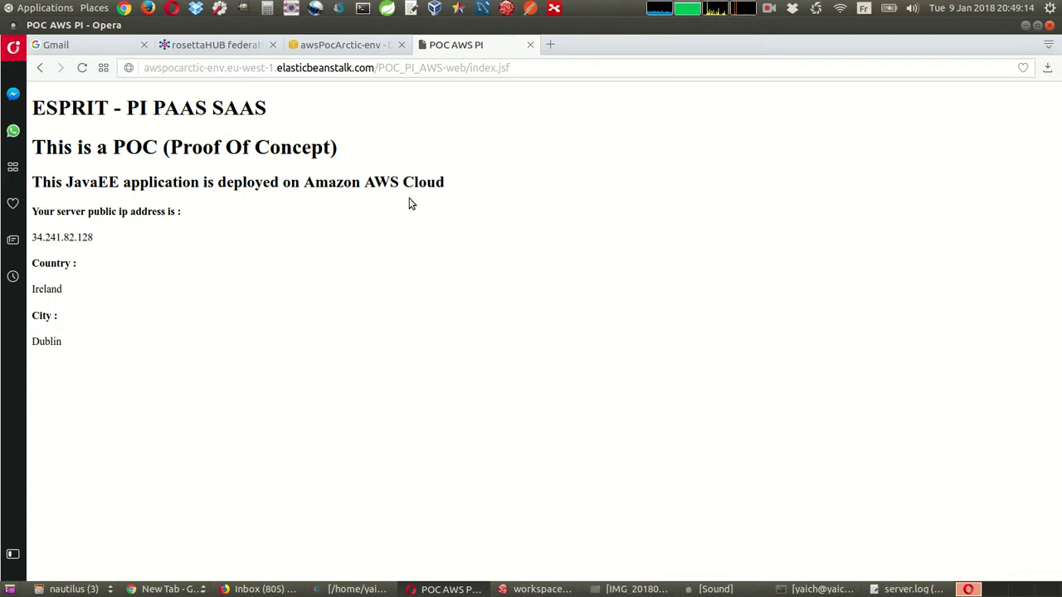
# Examine the server public IP address, country and city reported on the deployed application page.
pyautogui.doubleClick(78, 212)
pyautogui.doubleClick(66, 236)
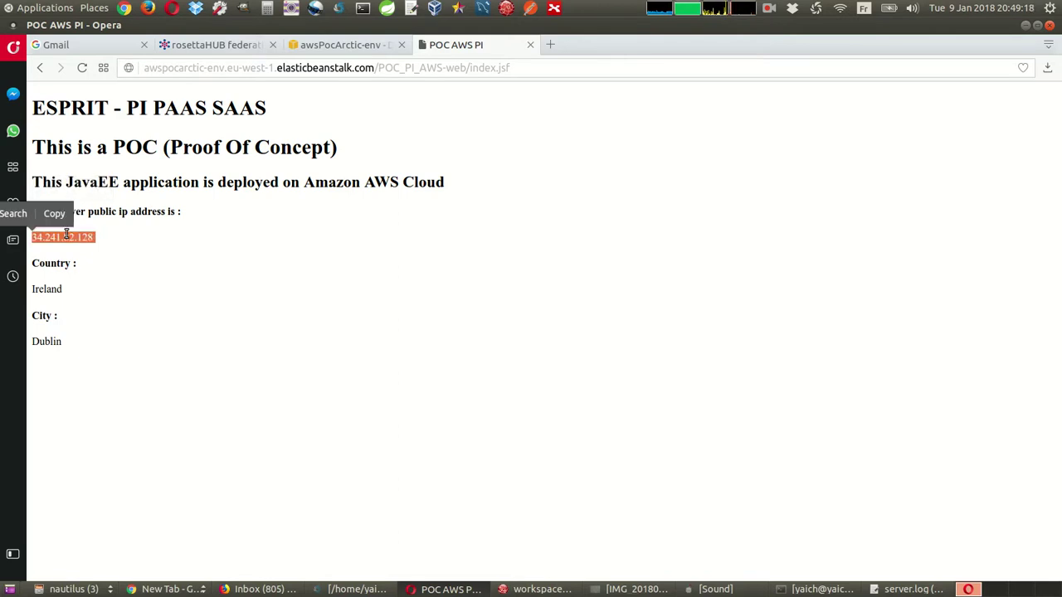
pyautogui.click(74, 237)
pyautogui.doubleClick(76, 238)
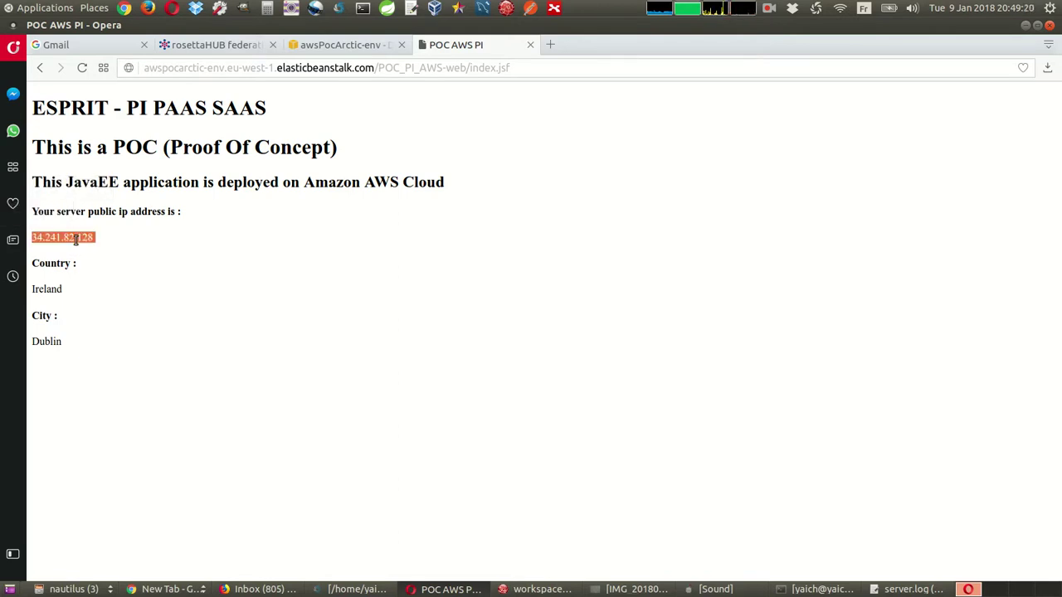
pyautogui.doubleClick(75, 238)
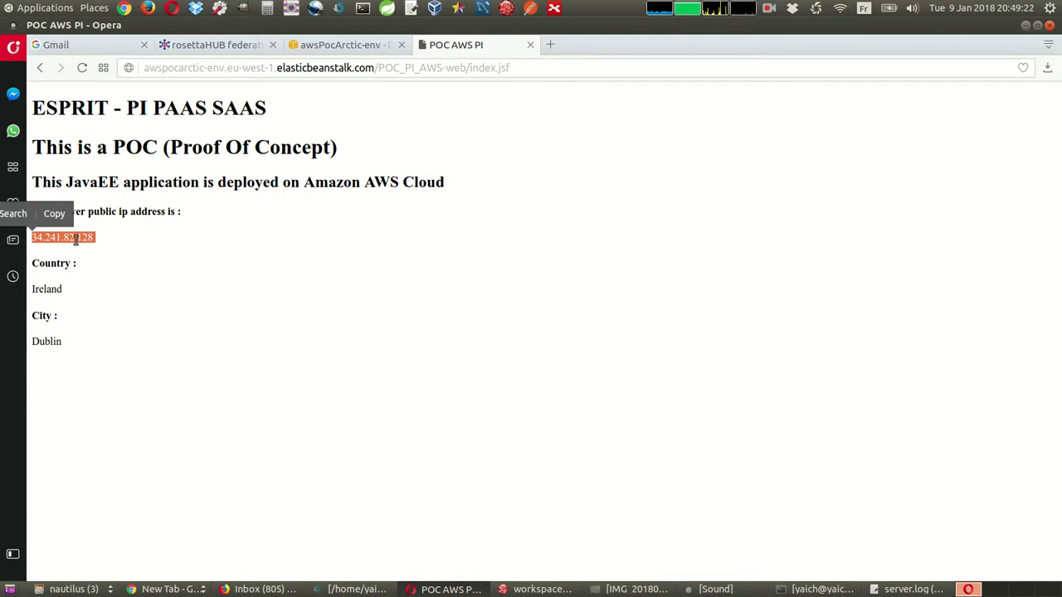
pyautogui.click(44, 240)
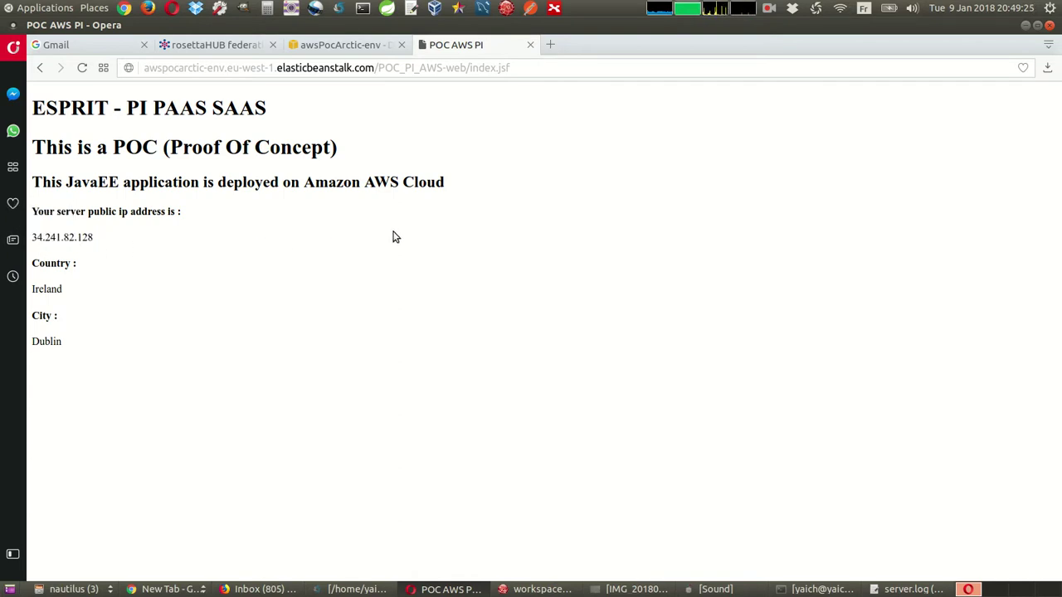
pyautogui.tripleClick(59, 262)
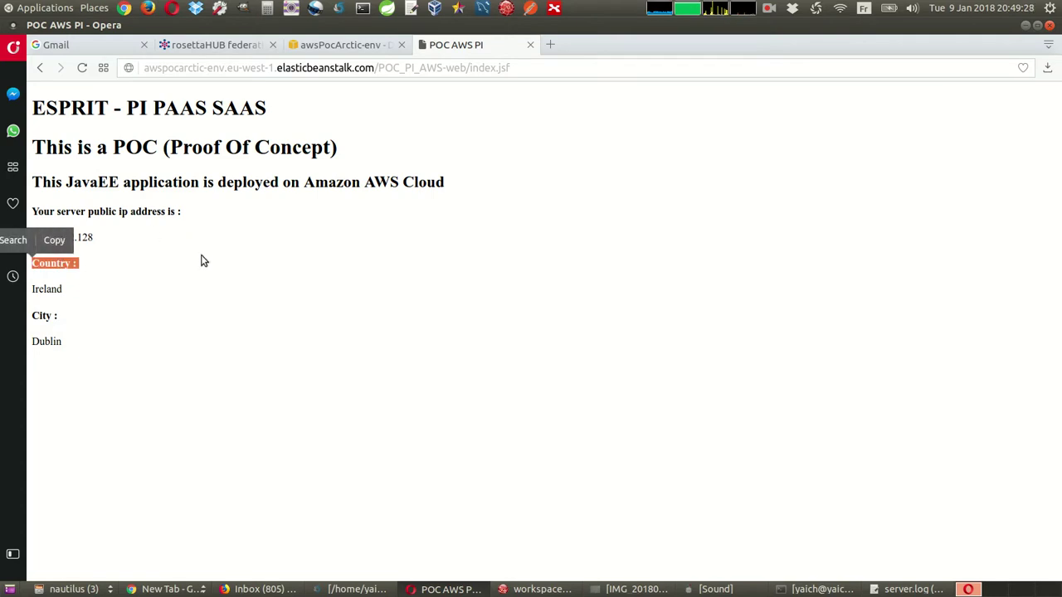
pyautogui.click(65, 291)
pyautogui.doubleClick(58, 289)
pyautogui.doubleClick(46, 343)
pyautogui.click(43, 365)
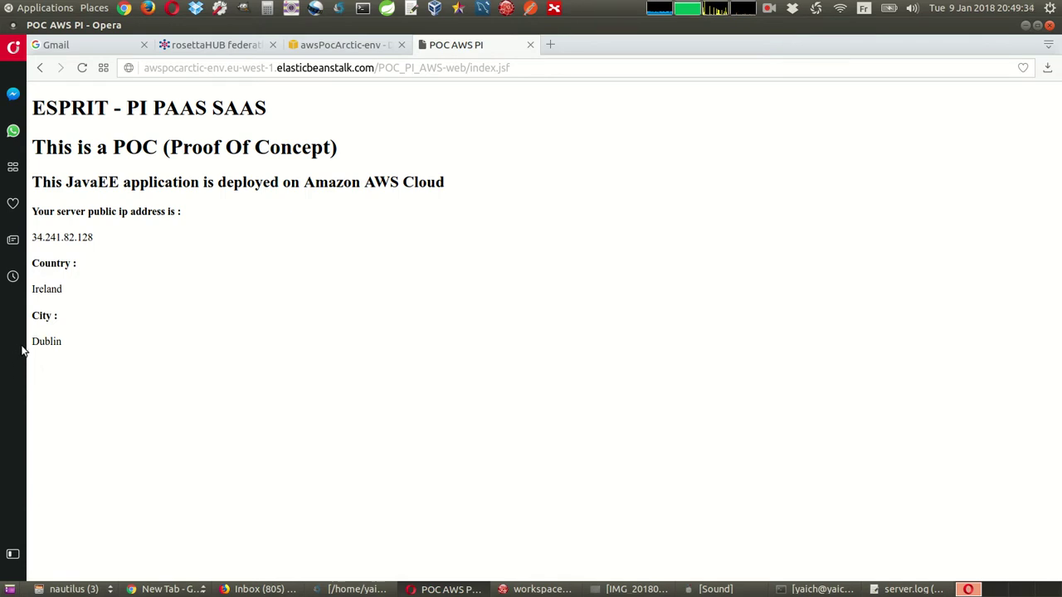
# Compare the region selected in the AWS console with the country reported on the deployed application page.
pyautogui.click(366, 44)
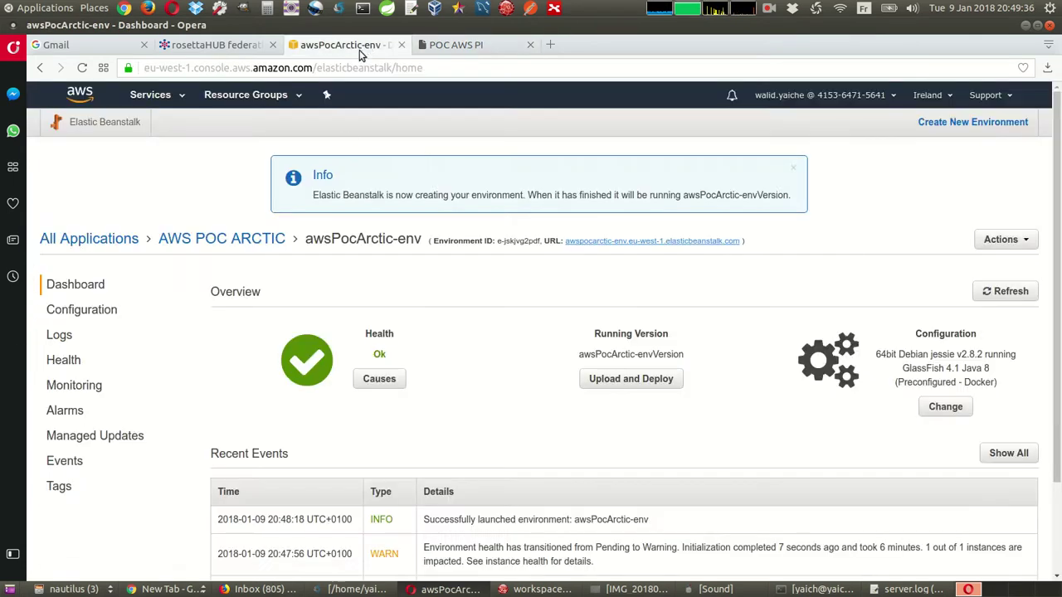
pyautogui.click(926, 96)
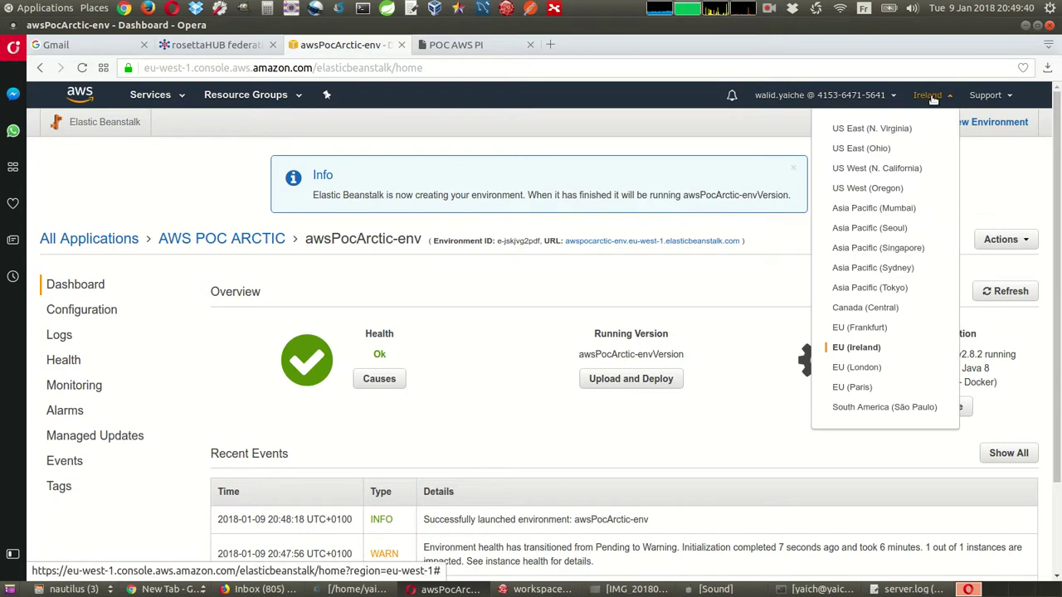
pyautogui.click(934, 98)
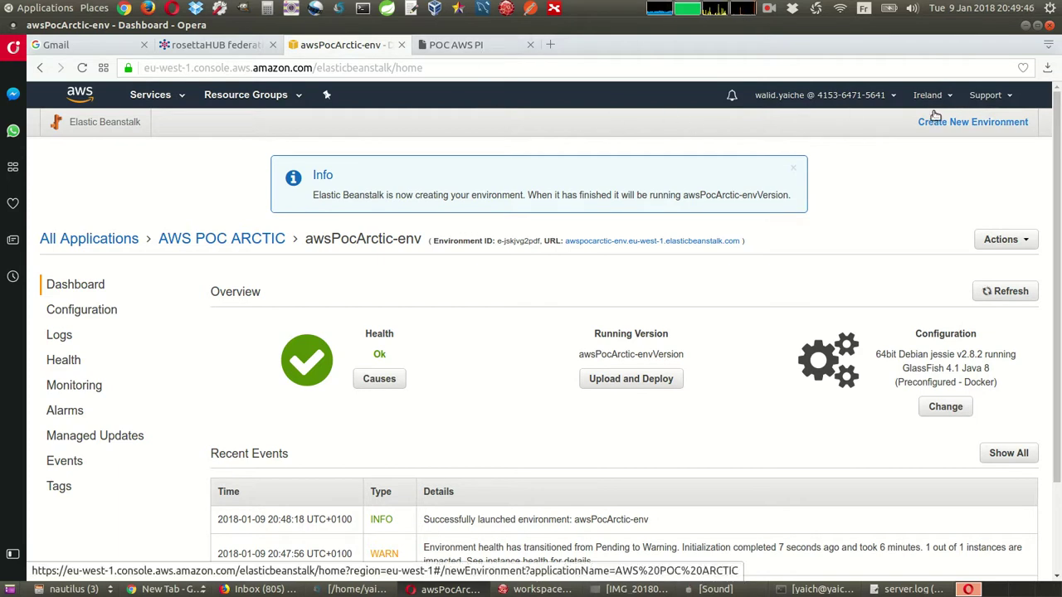
pyautogui.click(464, 46)
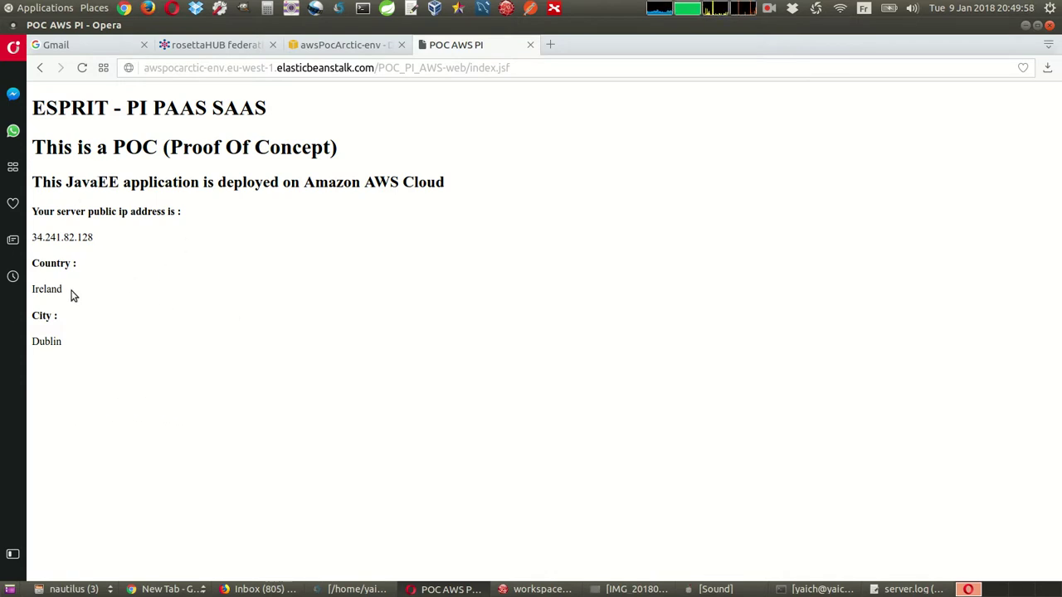
pyautogui.click(331, 47)
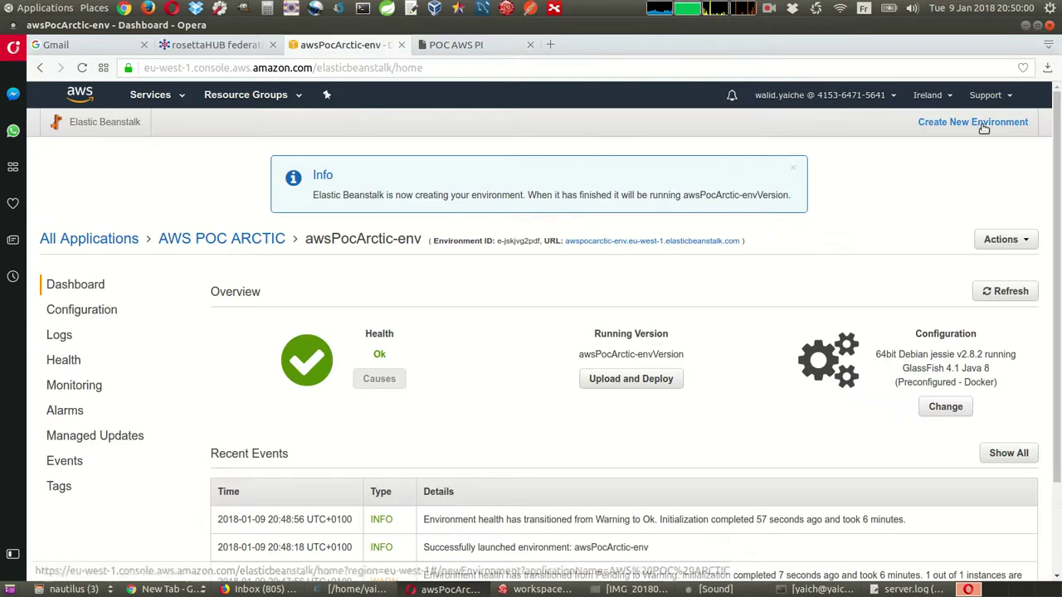
pyautogui.click(208, 46)
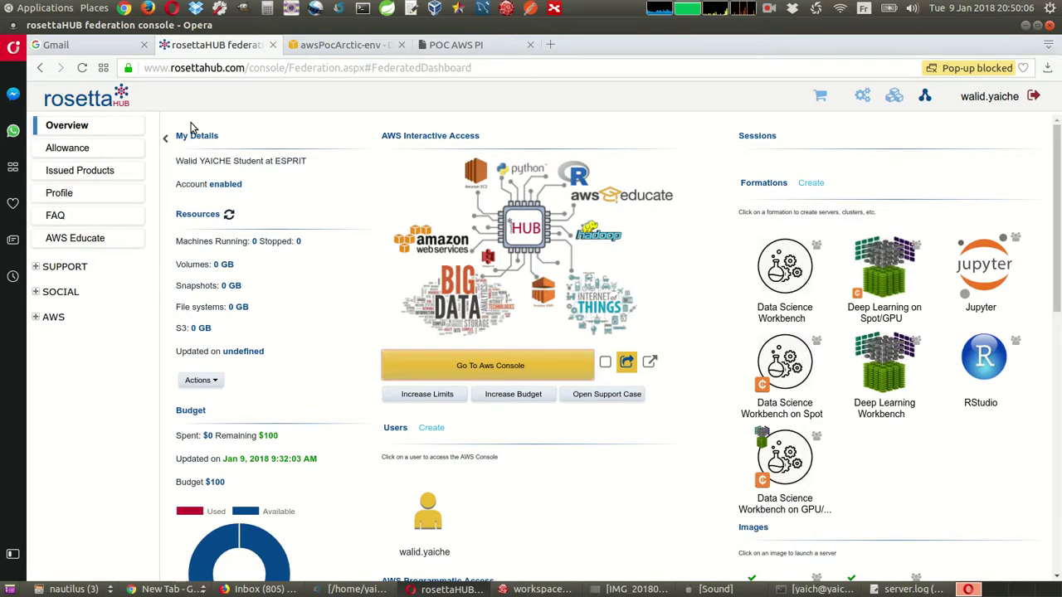
pyautogui.click(332, 45)
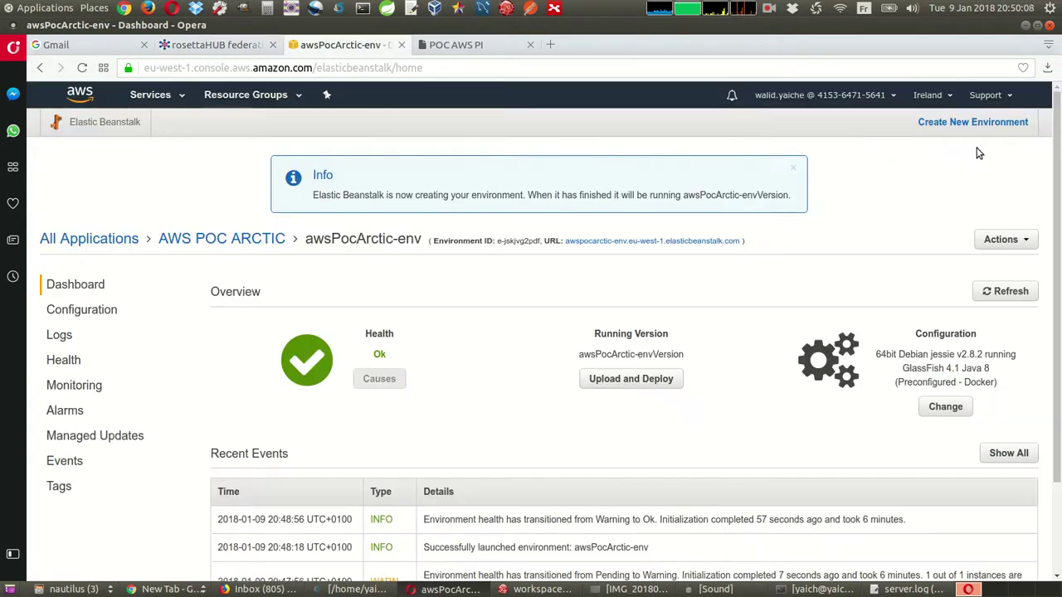
pyautogui.click(927, 94)
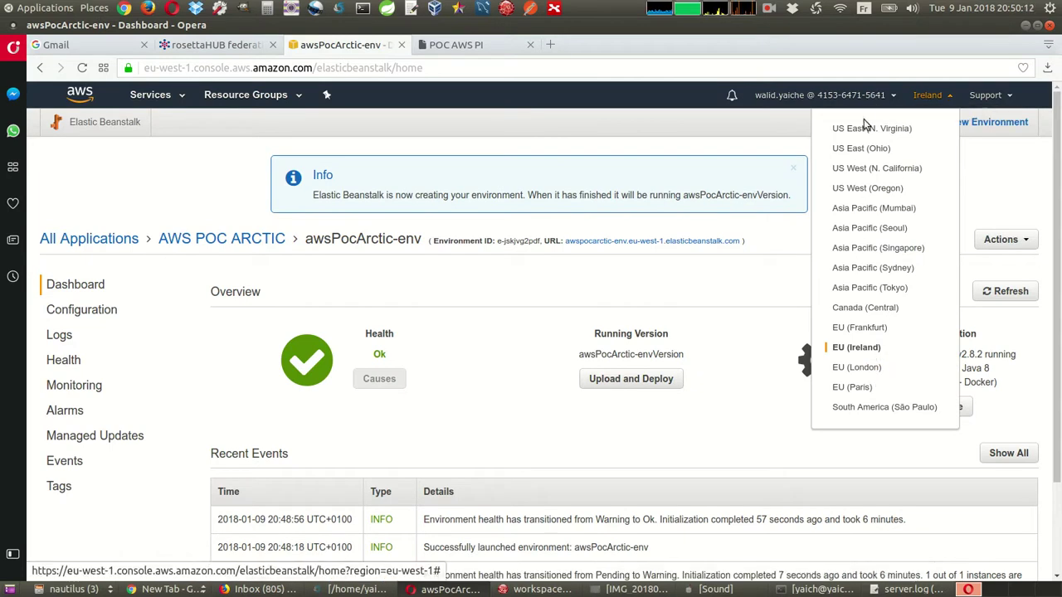
pyautogui.click(929, 98)
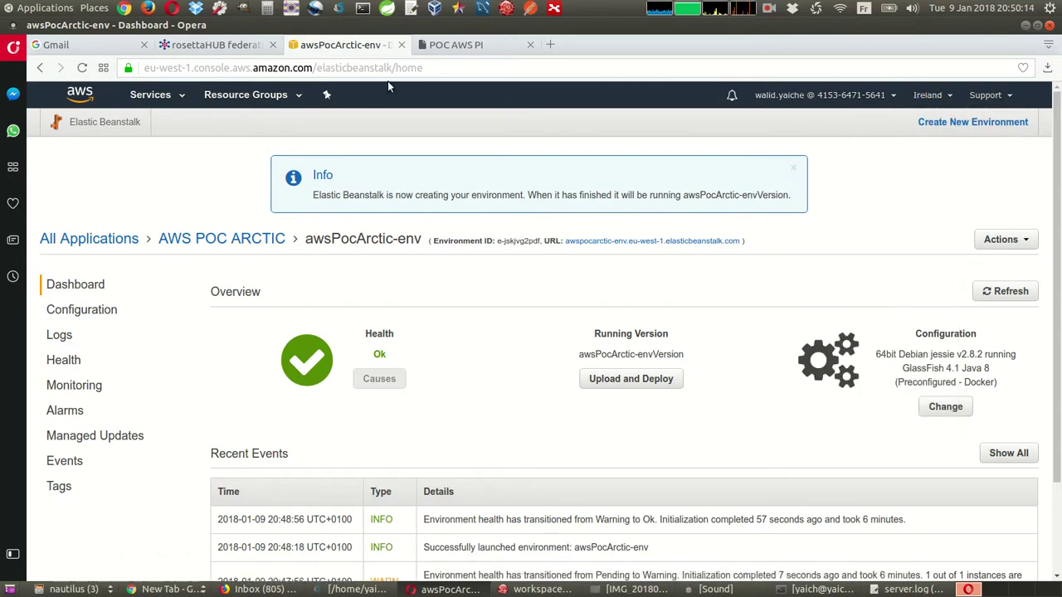
# Open the deployed application through its public IP by replacing the address's host name with 34.241.82.128, and reload the page.
pyautogui.click(455, 43)
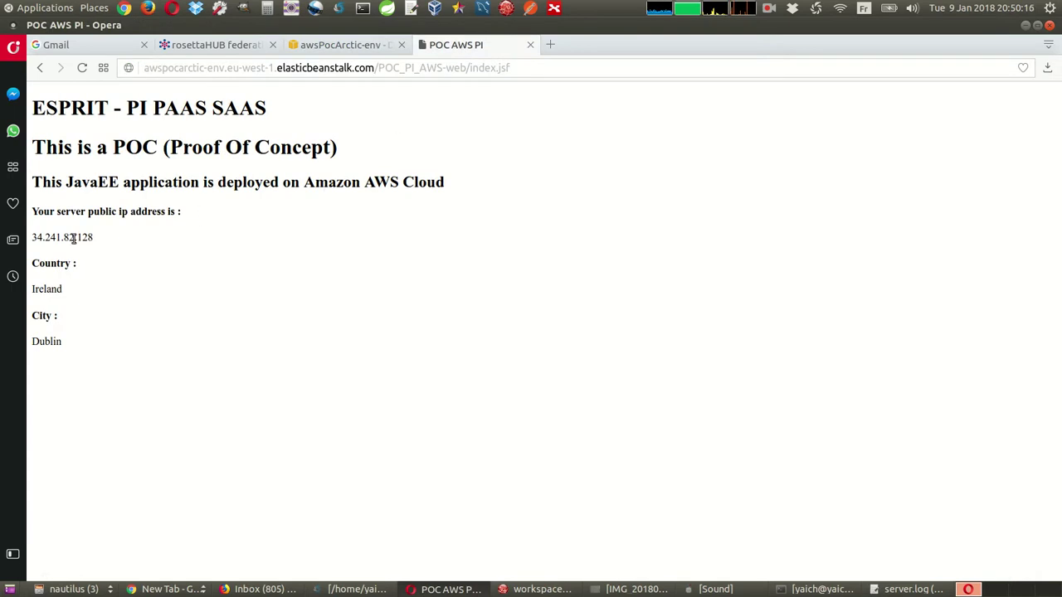
pyautogui.moveTo(96, 240); pyautogui.dragTo(52, 237)
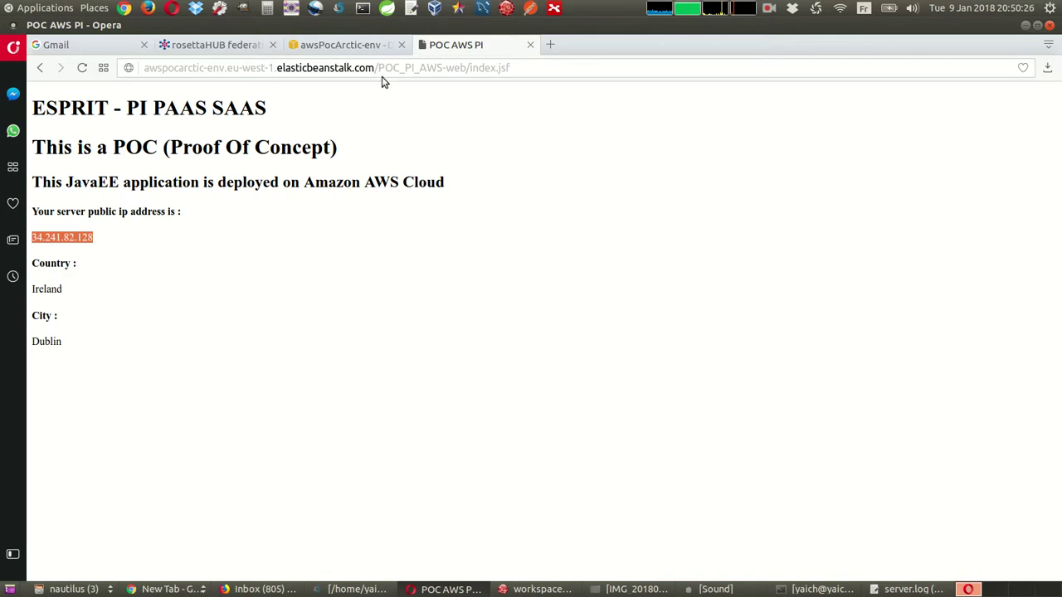
pyautogui.moveTo(374, 67); pyautogui.dragTo(138, 70)
pyautogui.hotkey('ctrl', 'v')
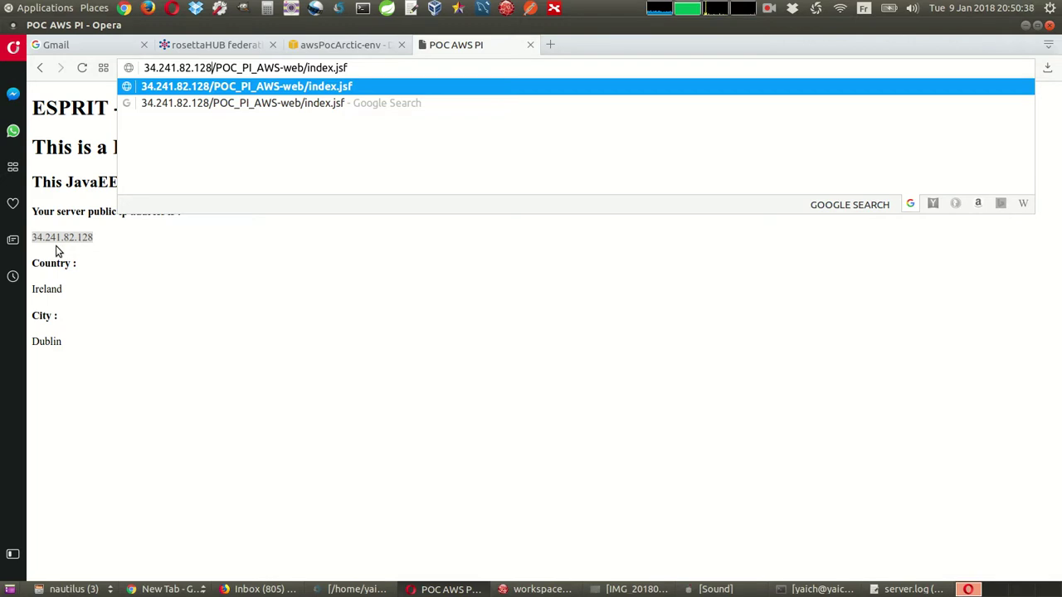
pyautogui.press('Return')
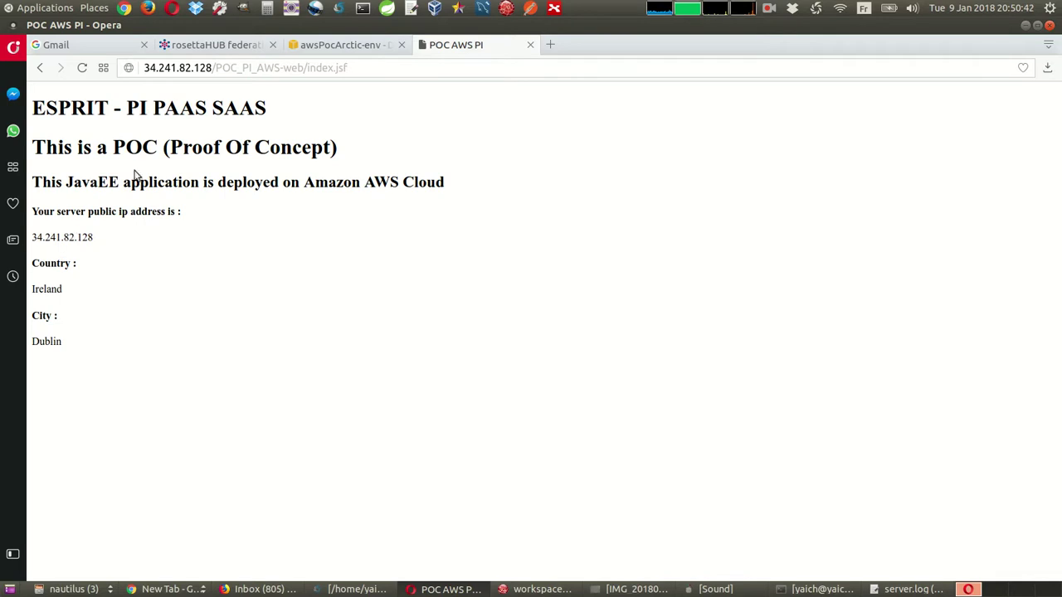
pyautogui.click(199, 68)
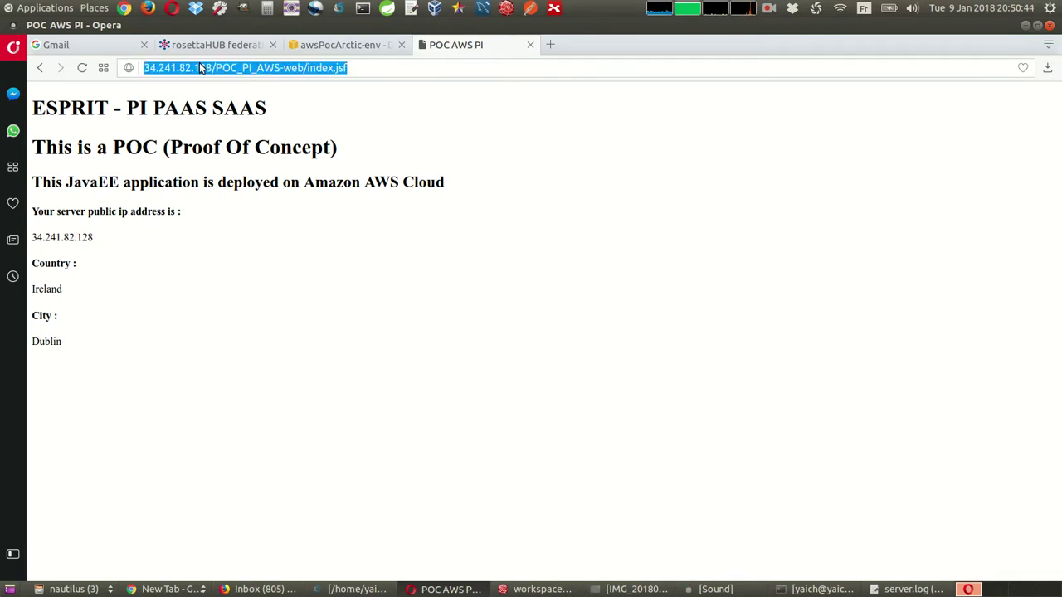
pyautogui.press('Return')
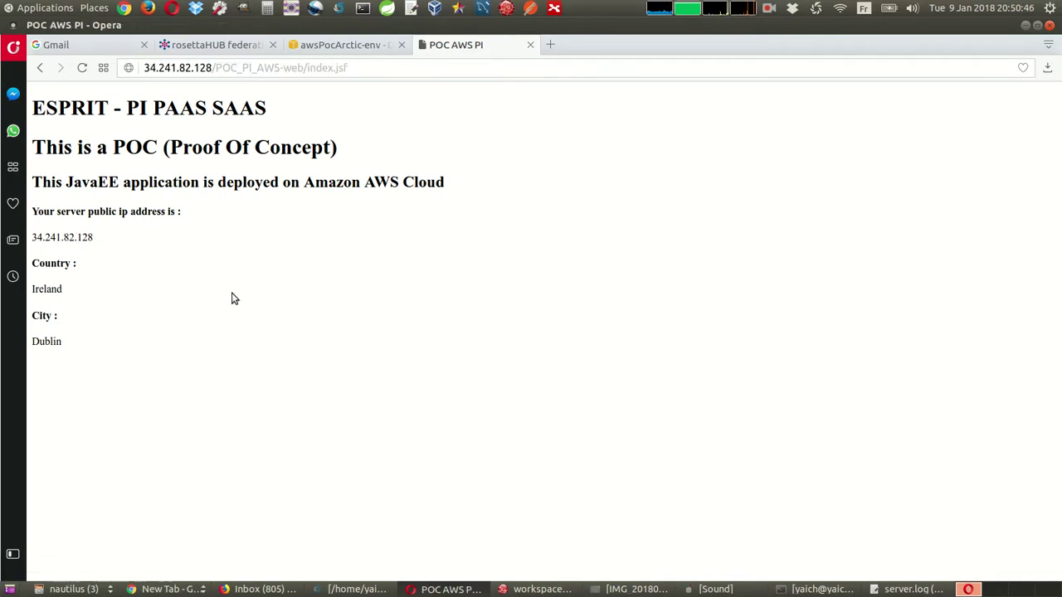
# Switch to the image viewer to examine the hand-drawn architecture diagram IMG_20180109_201718.jpg.
pyautogui.click(655, 589)
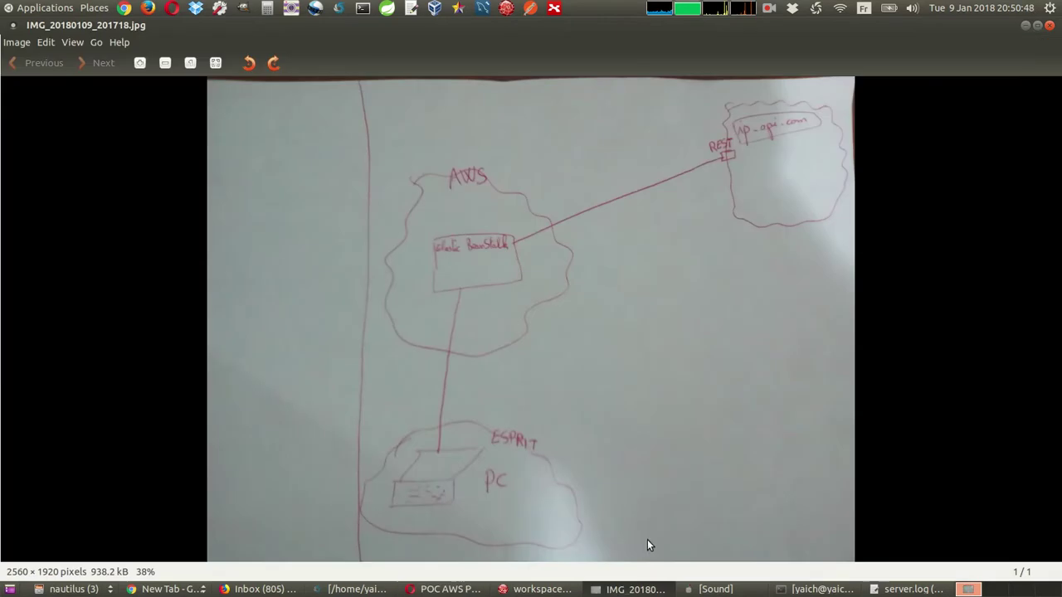